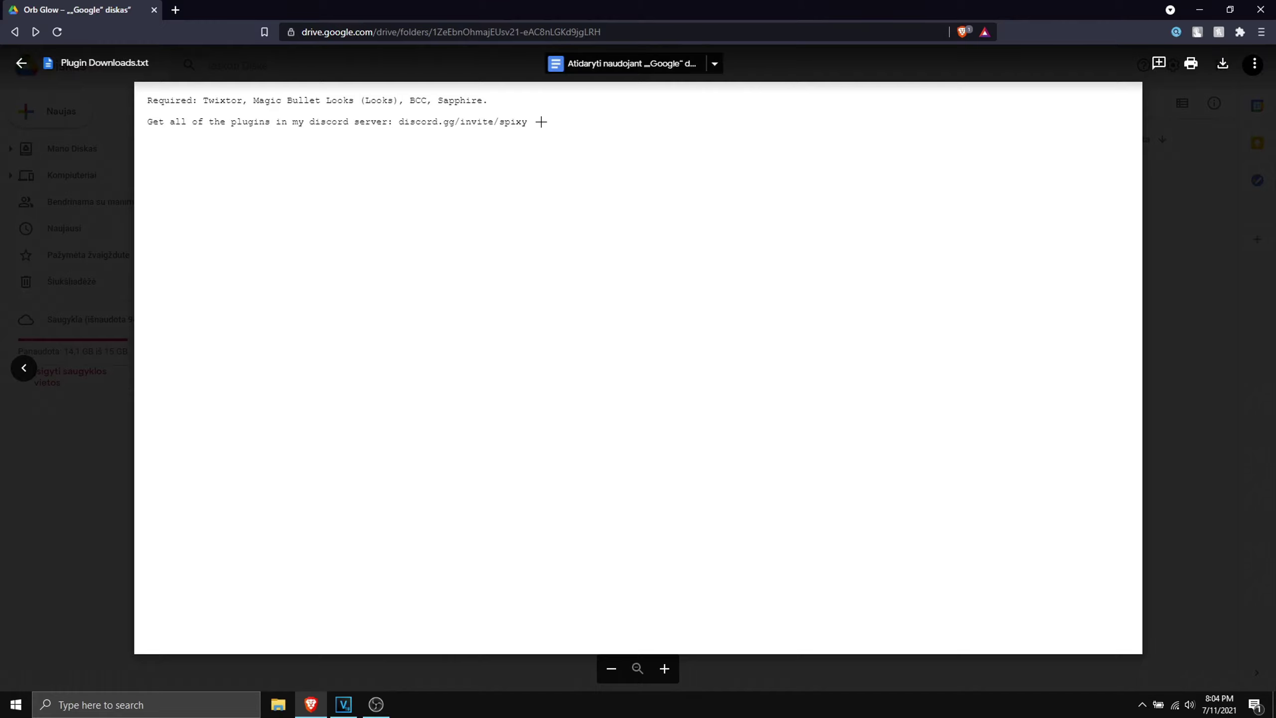
# Review the Orb Glow Drive folder: the Discord link in Plugin Downloads.txt, the presets file, and the Project File + Clip and MBLook File folders.
pyautogui.moveTo(531, 121); pyautogui.dragTo(450, 123)
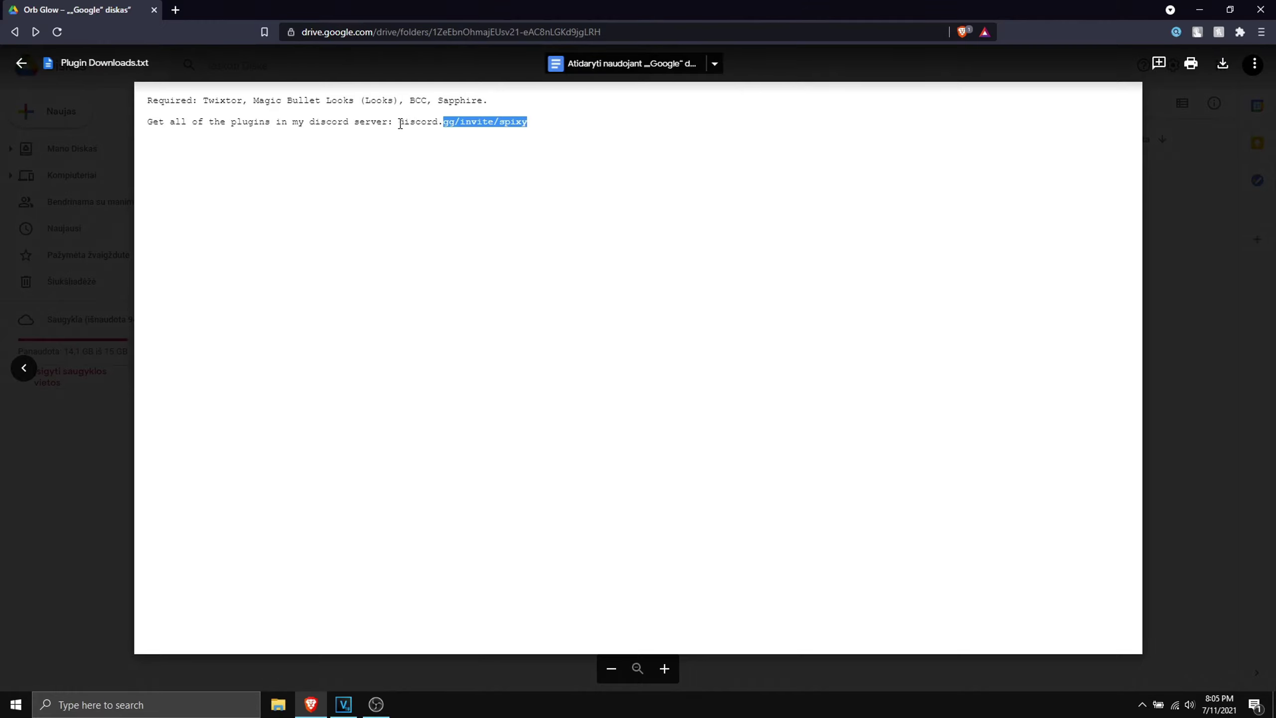
pyautogui.press('Escape')
pyautogui.click(441, 354)
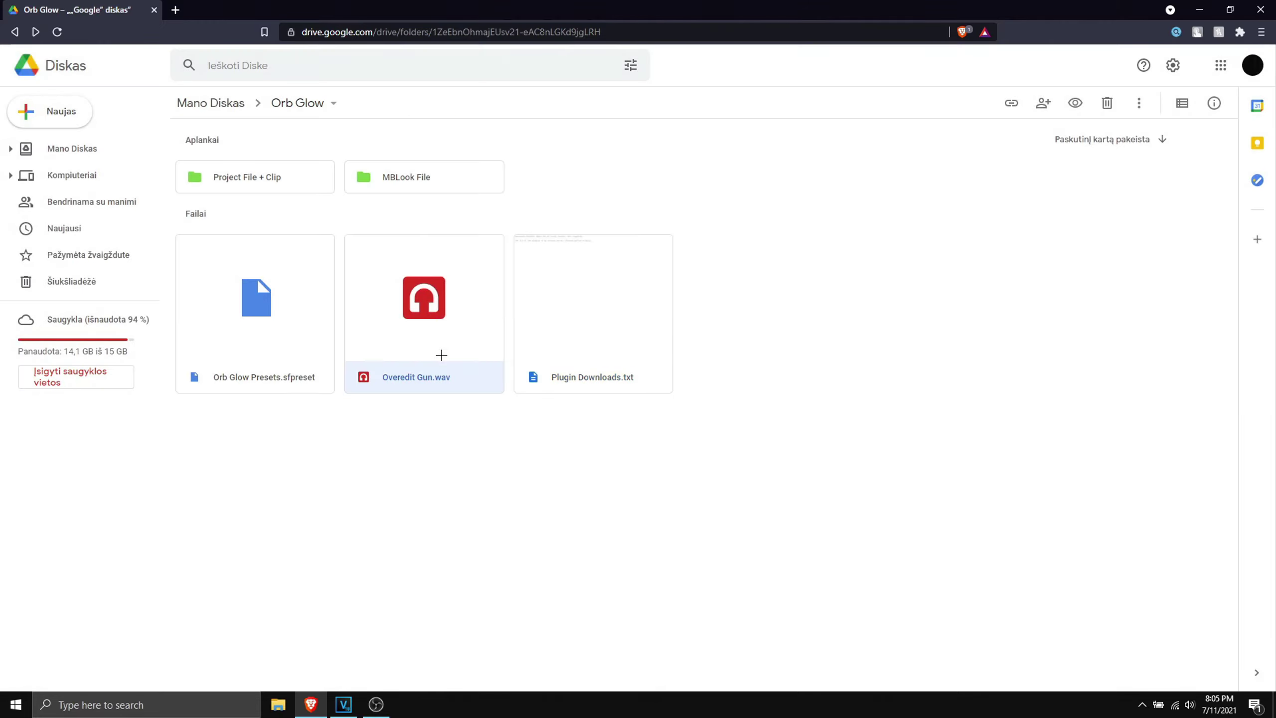
pyautogui.click(269, 336)
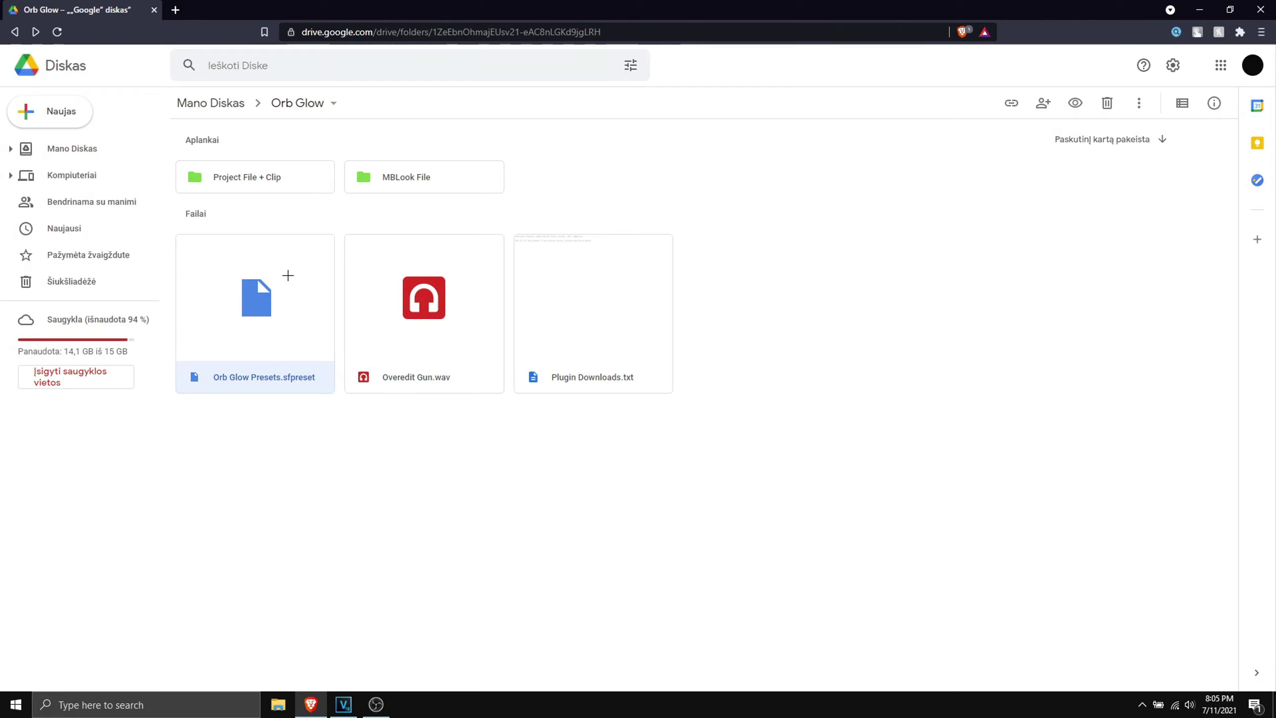
pyautogui.doubleClick(281, 184)
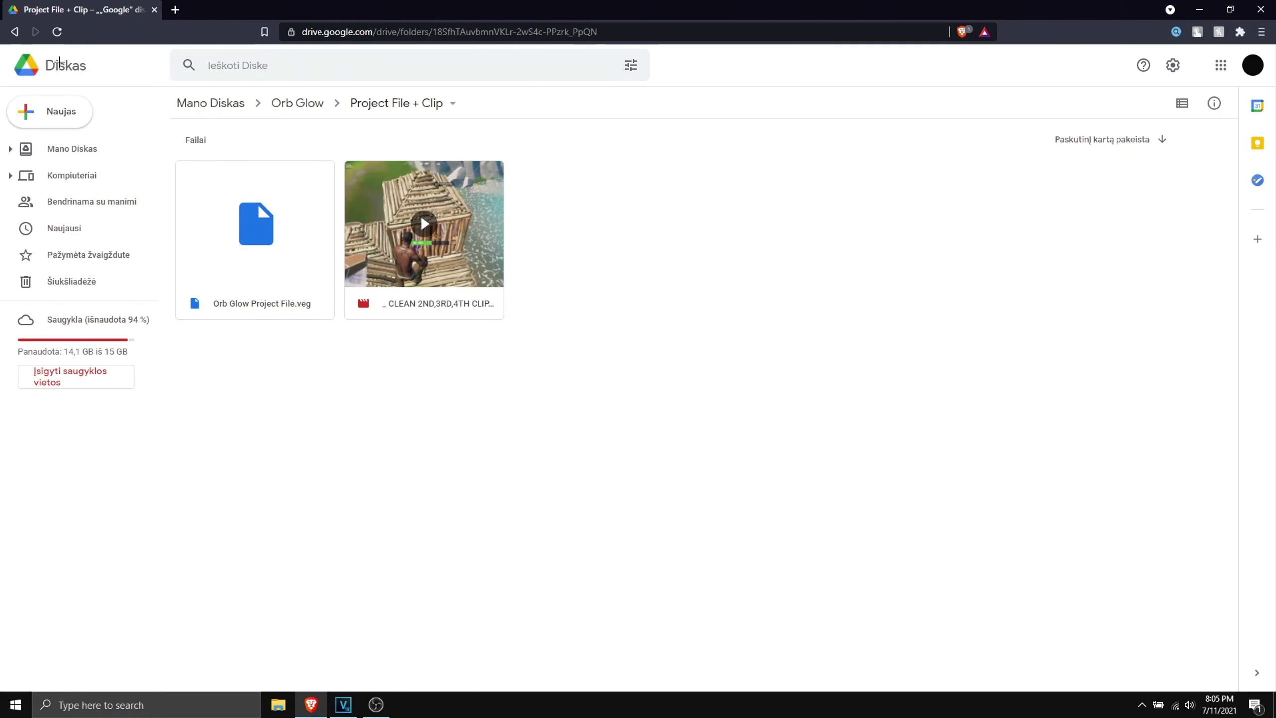
pyautogui.hotkey('alt', 'Left')
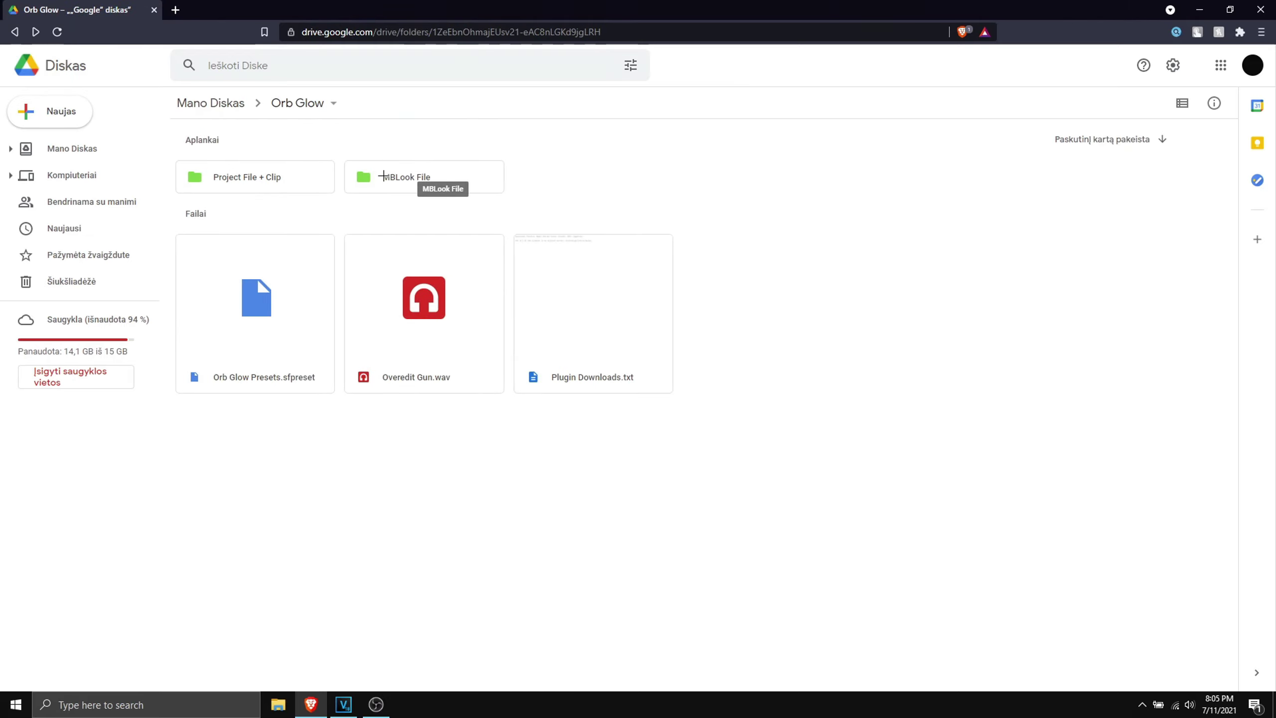
pyautogui.hotkey('alt', 'Right')
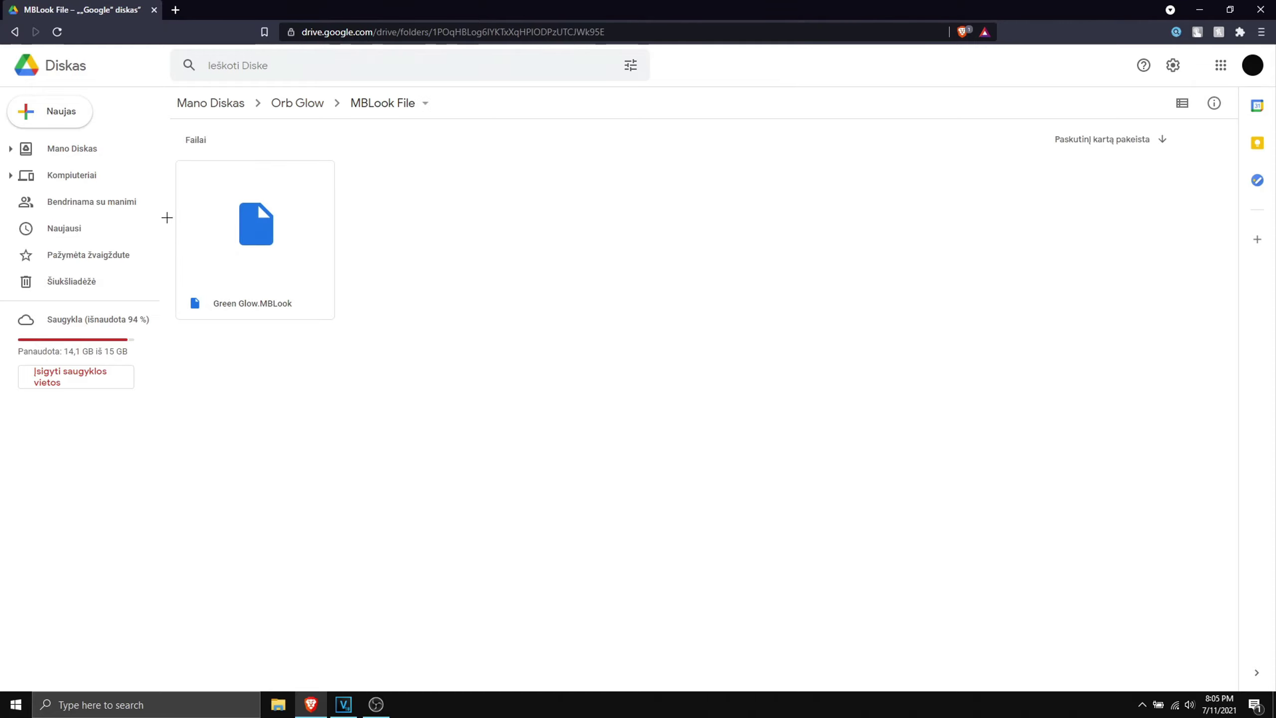
pyautogui.hotkey('alt', 'Left')
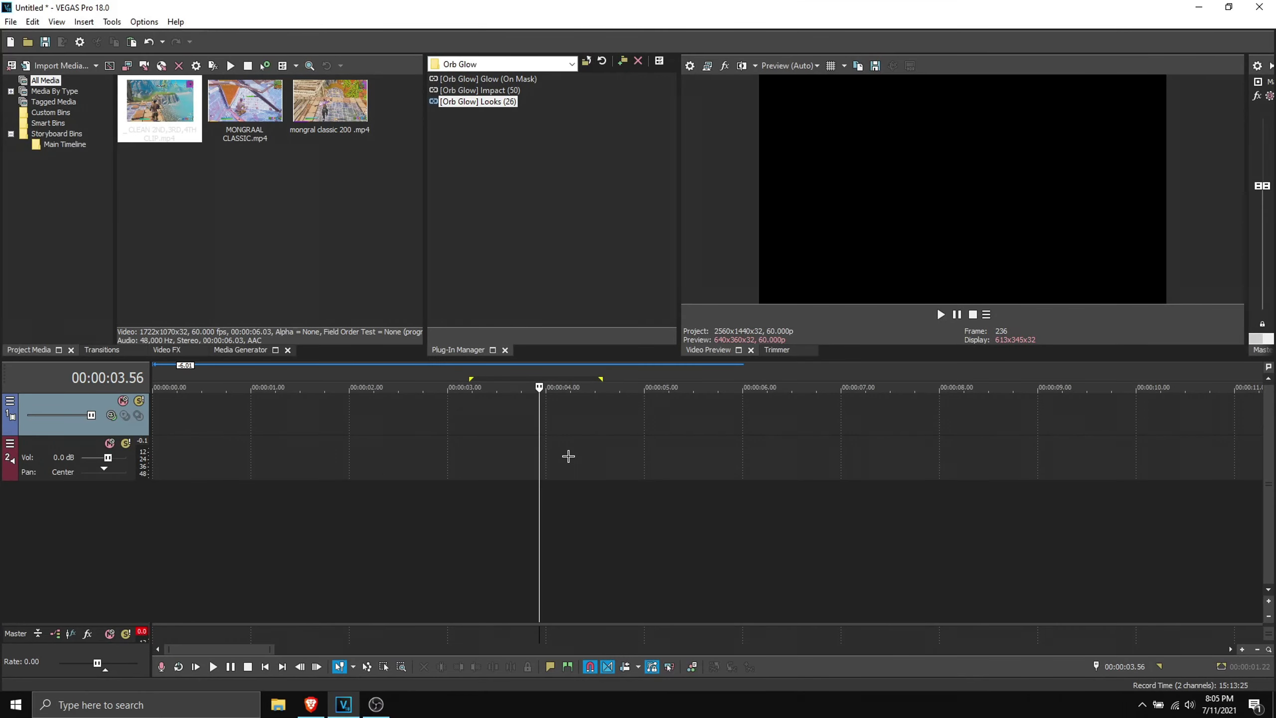
# Switch to VEGAS Pro, place _ CLEAN 2ND,3RD,4TH CLIP.mp4 at the timeline start, and set Maintain aspect ratio to No in its Pan/Crop.
pyautogui.click(444, 423)
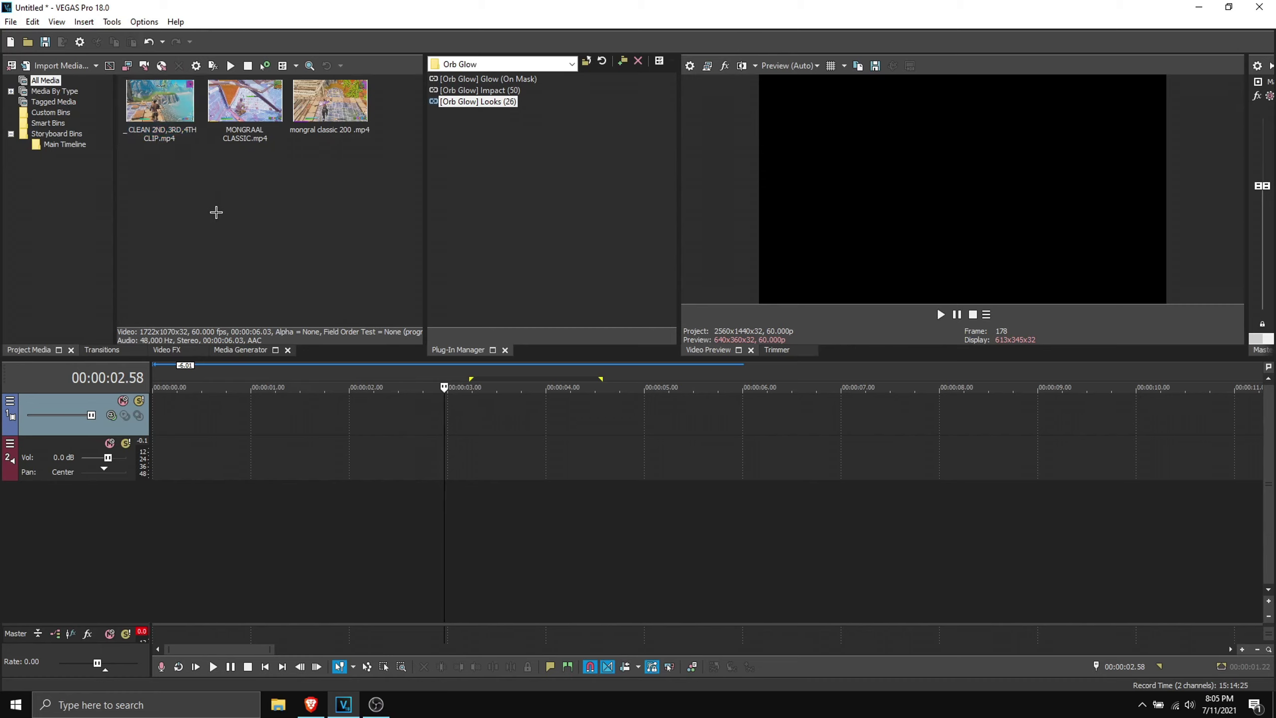
pyautogui.moveTo(163, 131); pyautogui.dragTo(126, 438)
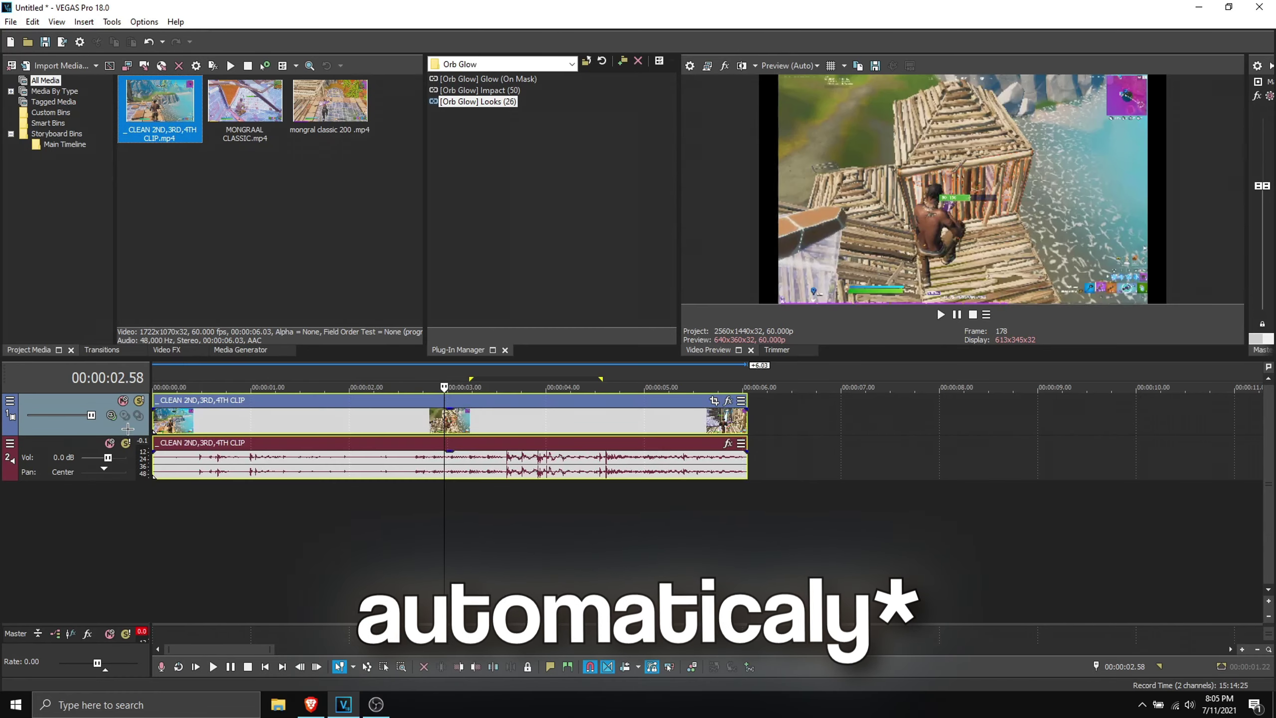
pyautogui.click(714, 401)
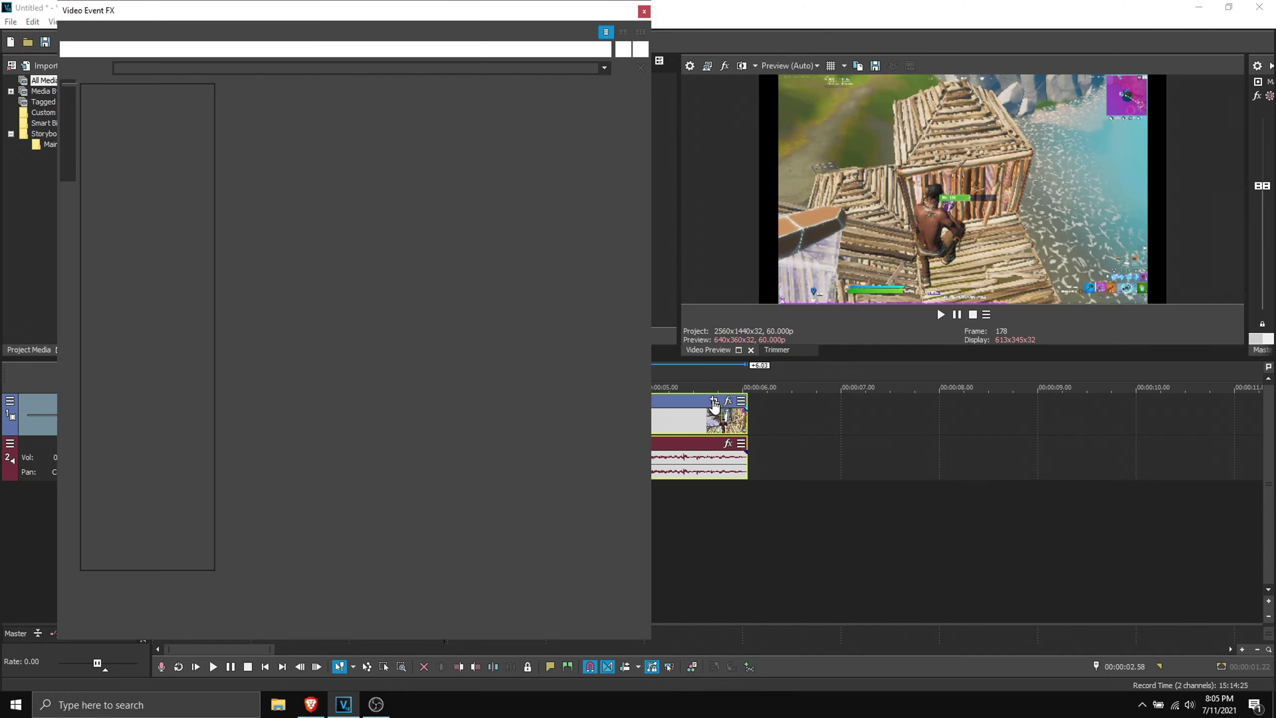
pyautogui.click(170, 234)
pyautogui.click(168, 252)
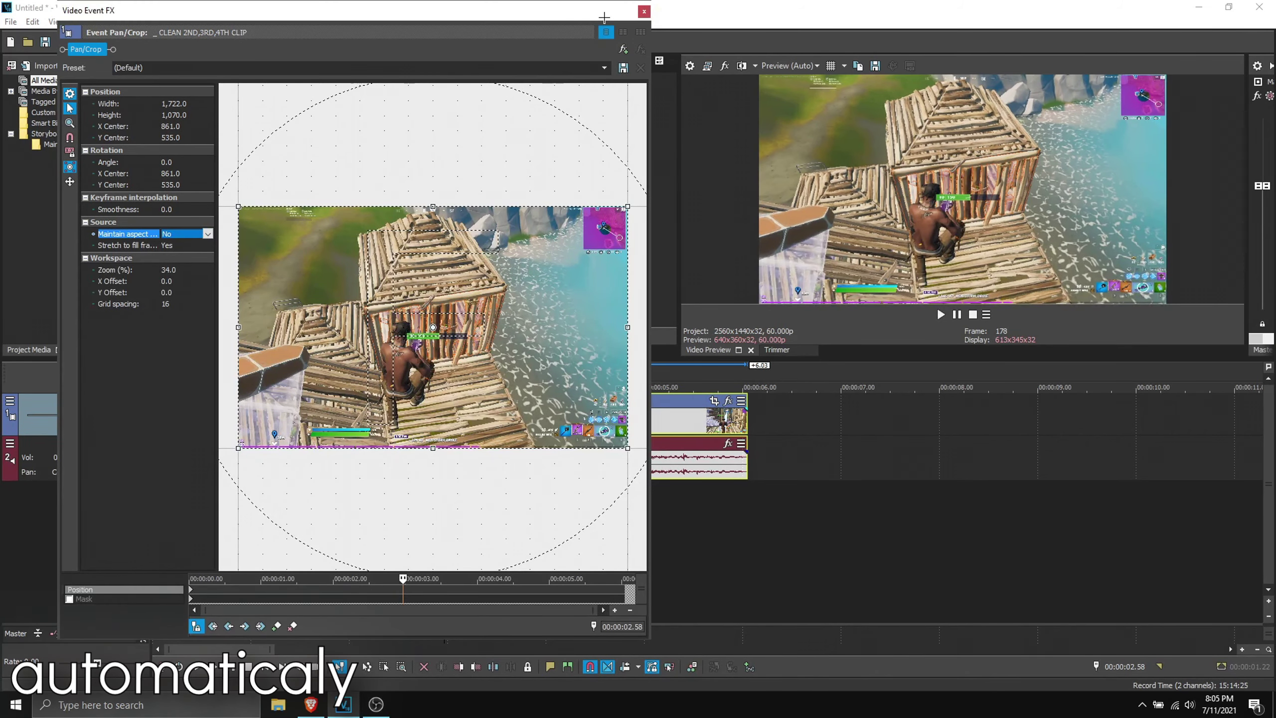
pyautogui.click(645, 11)
# Go through the clip frame by frame to locate the moment of the rifle shot at 00:00:04.43.
pyautogui.click(641, 416)
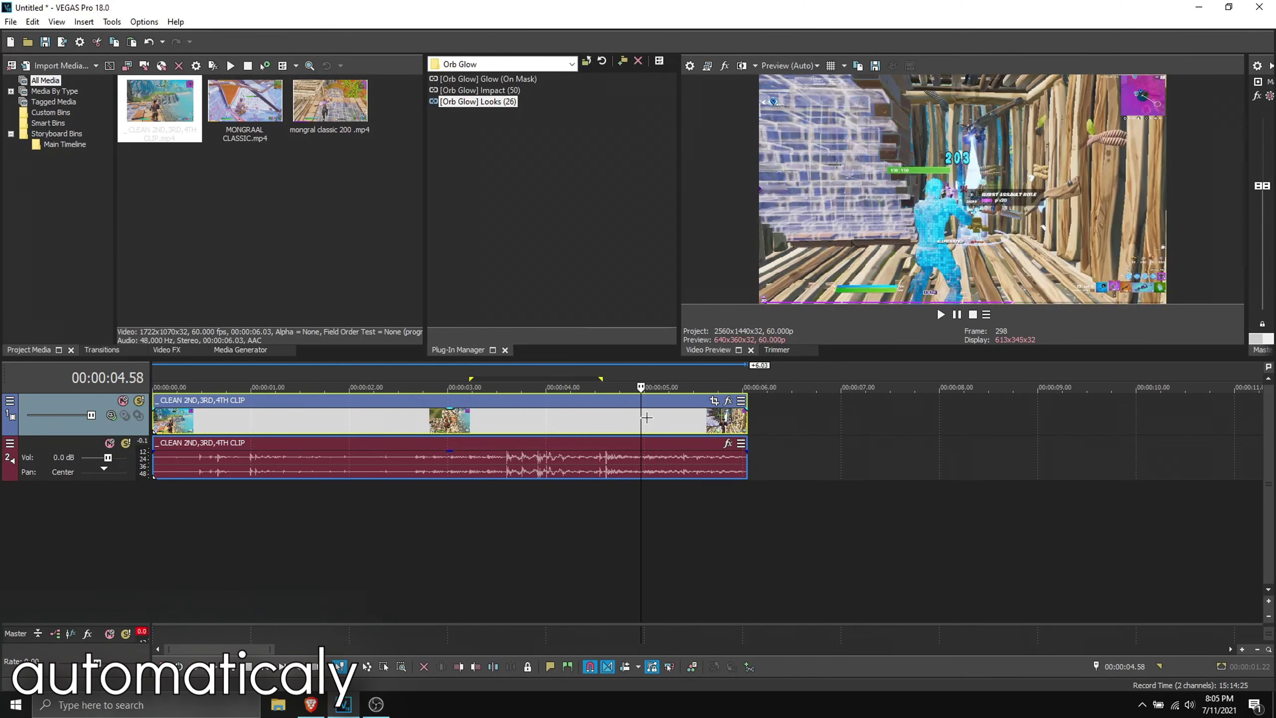
pyautogui.press('Left')
pyautogui.press('Left')
pyautogui.press('Left')
pyautogui.press('Left')
pyautogui.press('Left')
pyautogui.press('Left')
pyautogui.press('Left')
pyautogui.press('Left')
pyautogui.press('Left')
pyautogui.press('Left')
pyautogui.press('Left')
pyautogui.press('Left')
pyautogui.press('Left')
pyautogui.press('Left')
pyautogui.press('Left')
pyautogui.press('Left')
pyautogui.press('Left')
pyautogui.press('Left')
pyautogui.press('Left')
pyautogui.press('Left')
pyautogui.press('Left')
pyautogui.press('Left')
pyautogui.press('Left')
pyautogui.press('Left')
pyautogui.press('Left')
pyautogui.press('Left')
pyautogui.press('Left')
pyautogui.press('Left')
pyautogui.press('Left')
pyautogui.press('Left')
pyautogui.press('Left')
pyautogui.press('Left')
pyautogui.press('Left')
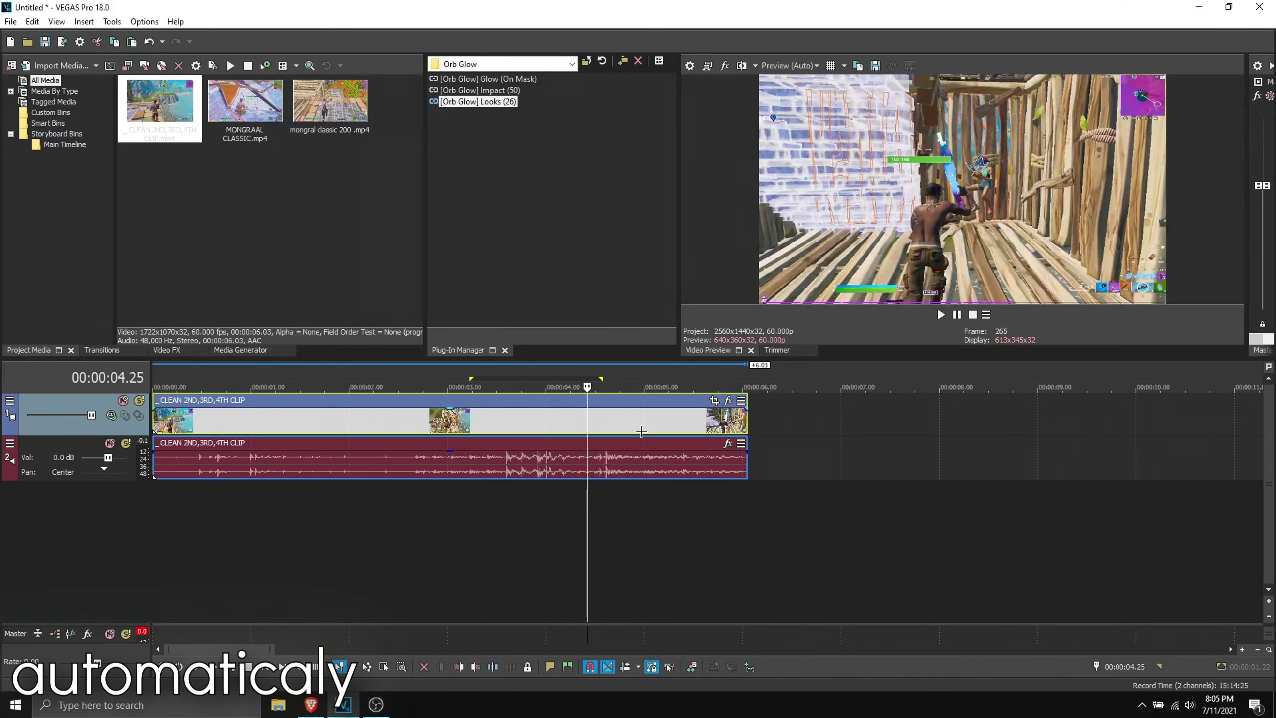
pyautogui.press('Right')
pyautogui.press('Right')
pyautogui.press('Right')
pyautogui.press('Right')
pyautogui.press('Right')
pyautogui.press('Right')
pyautogui.press('Right')
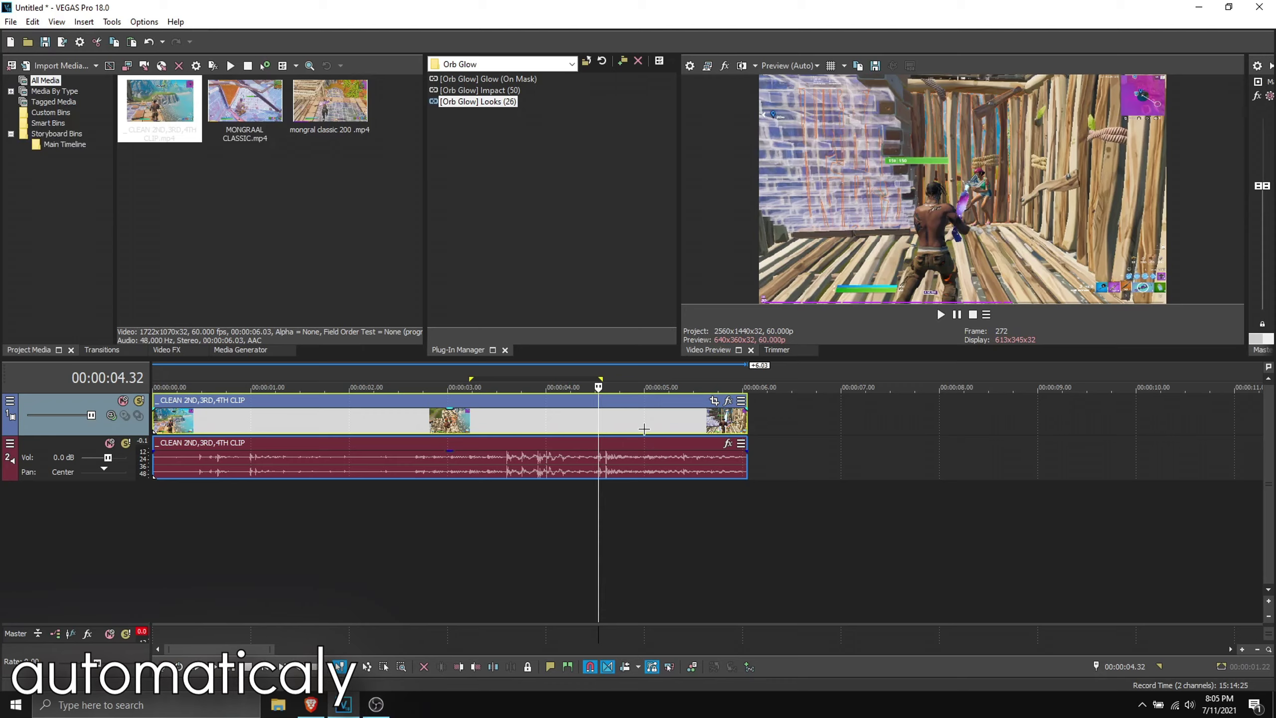
pyautogui.press('Right')
pyautogui.press('Right')
pyautogui.press('Right')
pyautogui.press('Right')
pyautogui.press('Right')
pyautogui.press('Right')
pyautogui.press('Right')
pyautogui.press('Right')
pyautogui.press('Right')
pyautogui.press('Right')
pyautogui.press('Right')
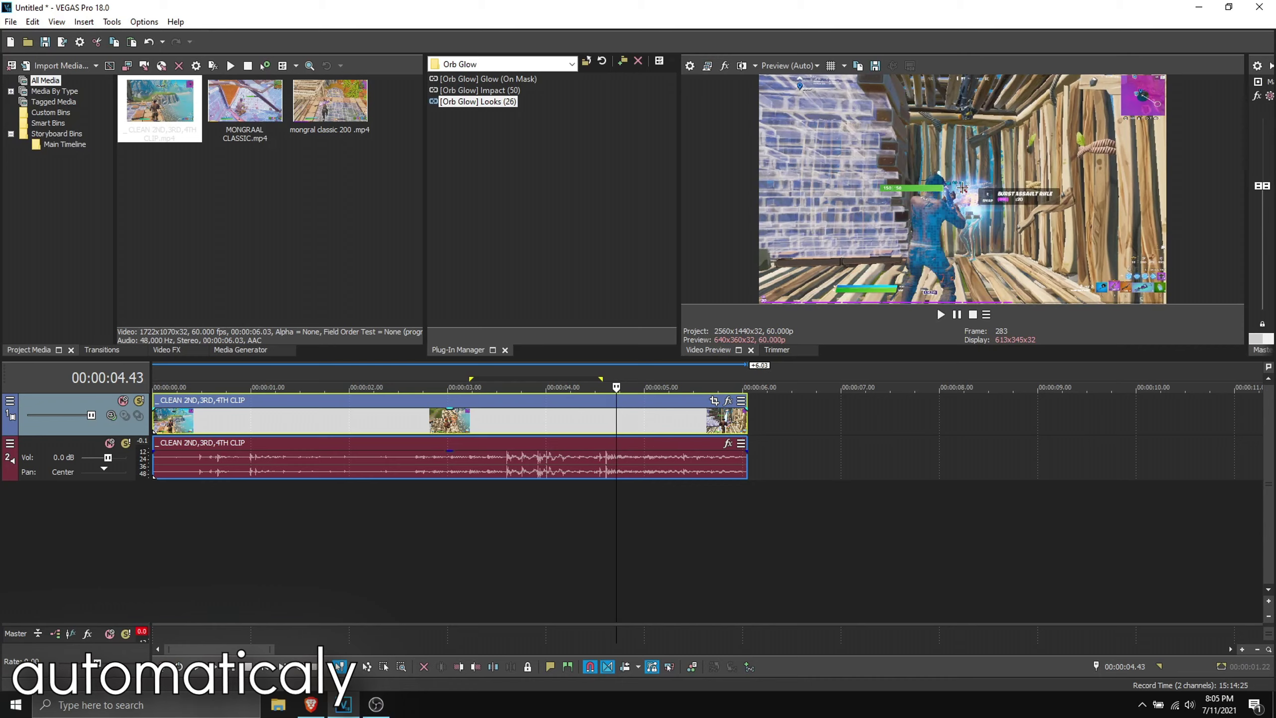
# Move the playhead back 26 frames from the shot and split the clip there.
pyautogui.click(1124, 666)
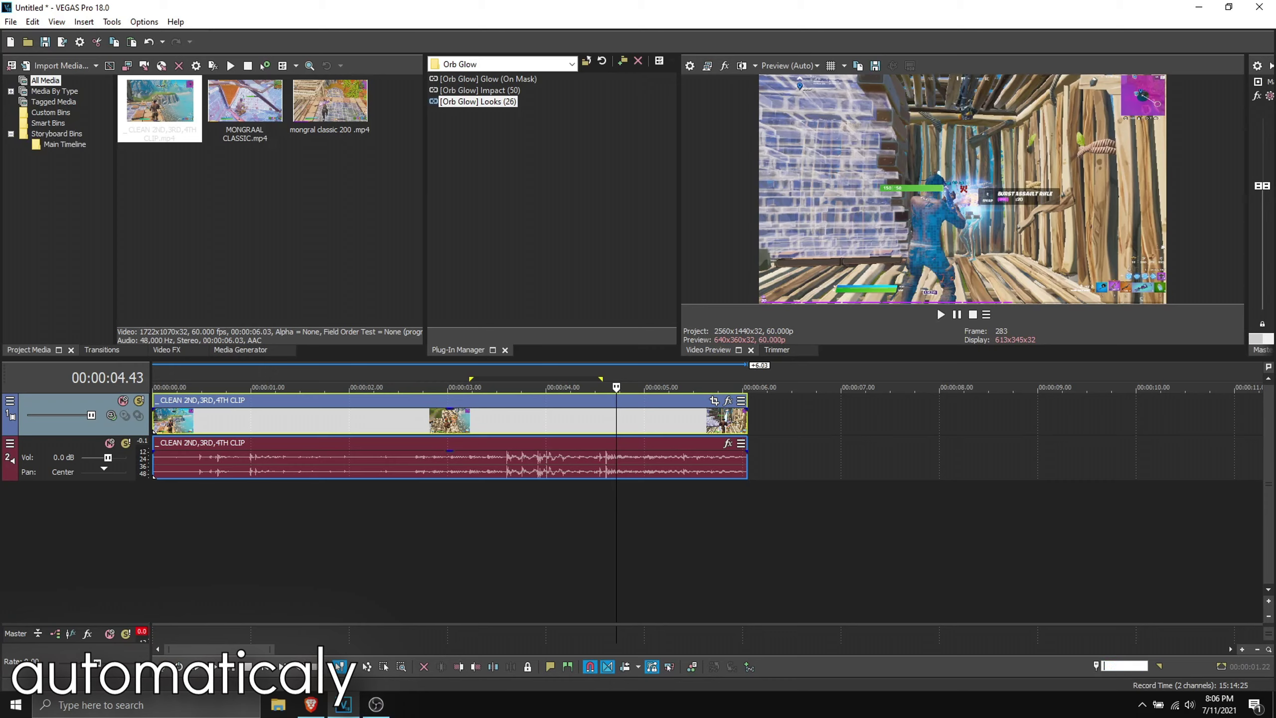
pyautogui.write('-26')
pyautogui.press('Return')
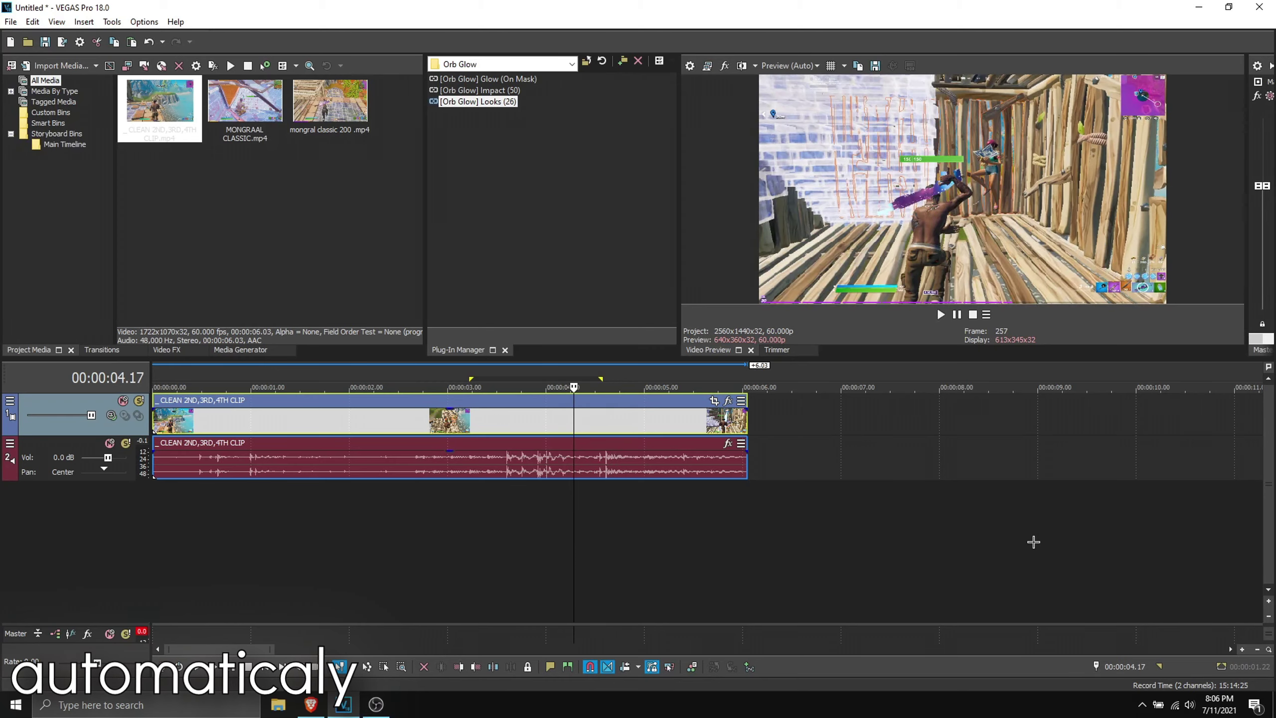
pyautogui.press('s')
# Apply the [Orb Glow] Looks (26) effect package to the second clip segment and close its effects window.
pyautogui.moveTo(504, 108); pyautogui.dragTo(726, 399)
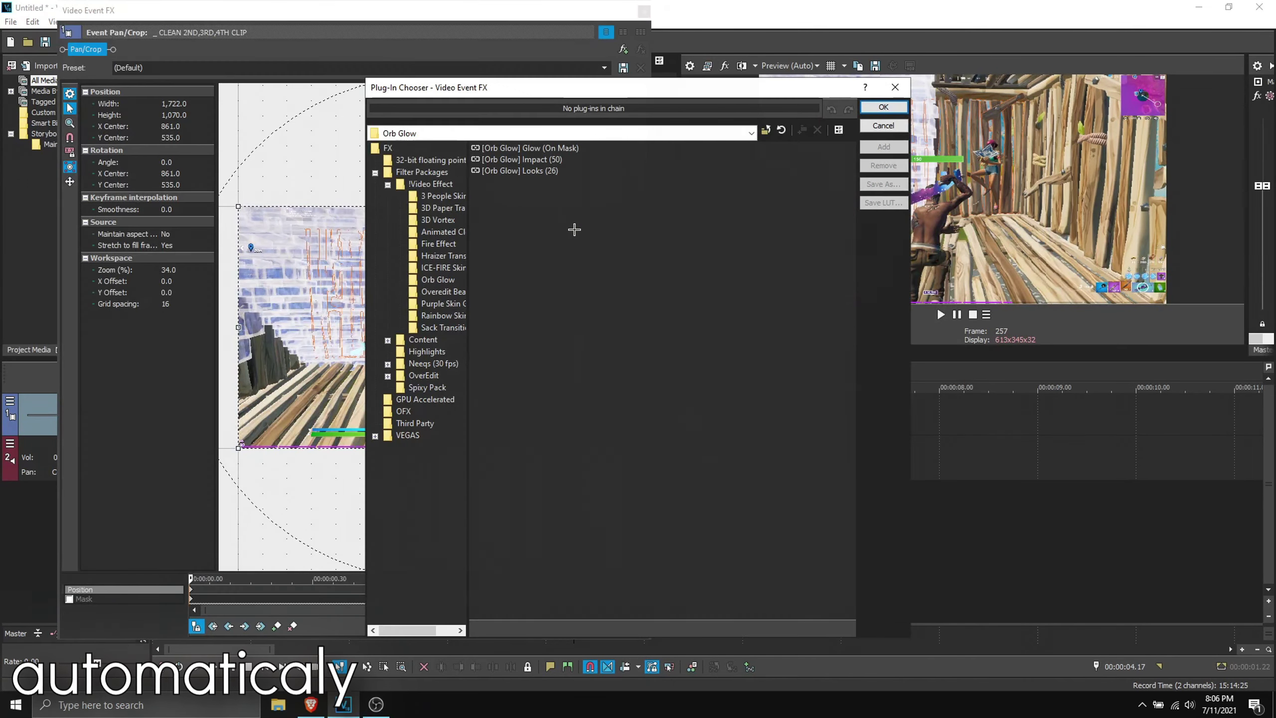
pyautogui.click(496, 172)
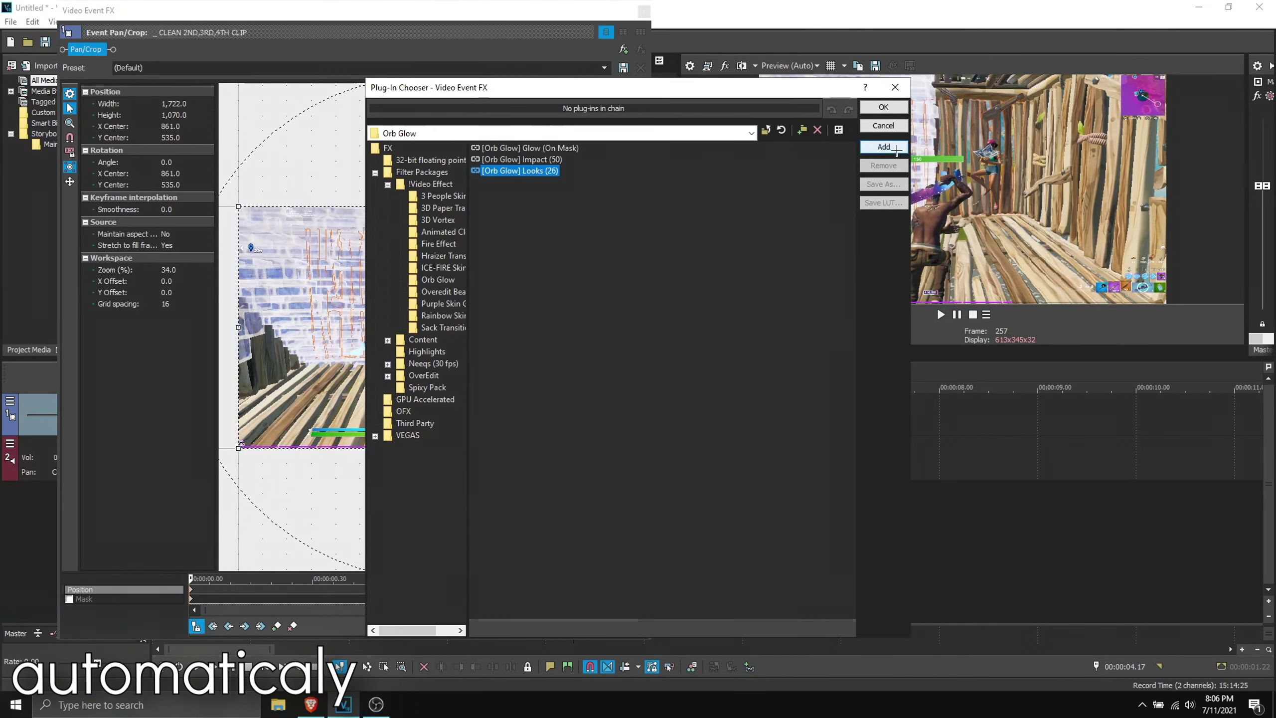
pyautogui.click(883, 146)
pyautogui.click(883, 107)
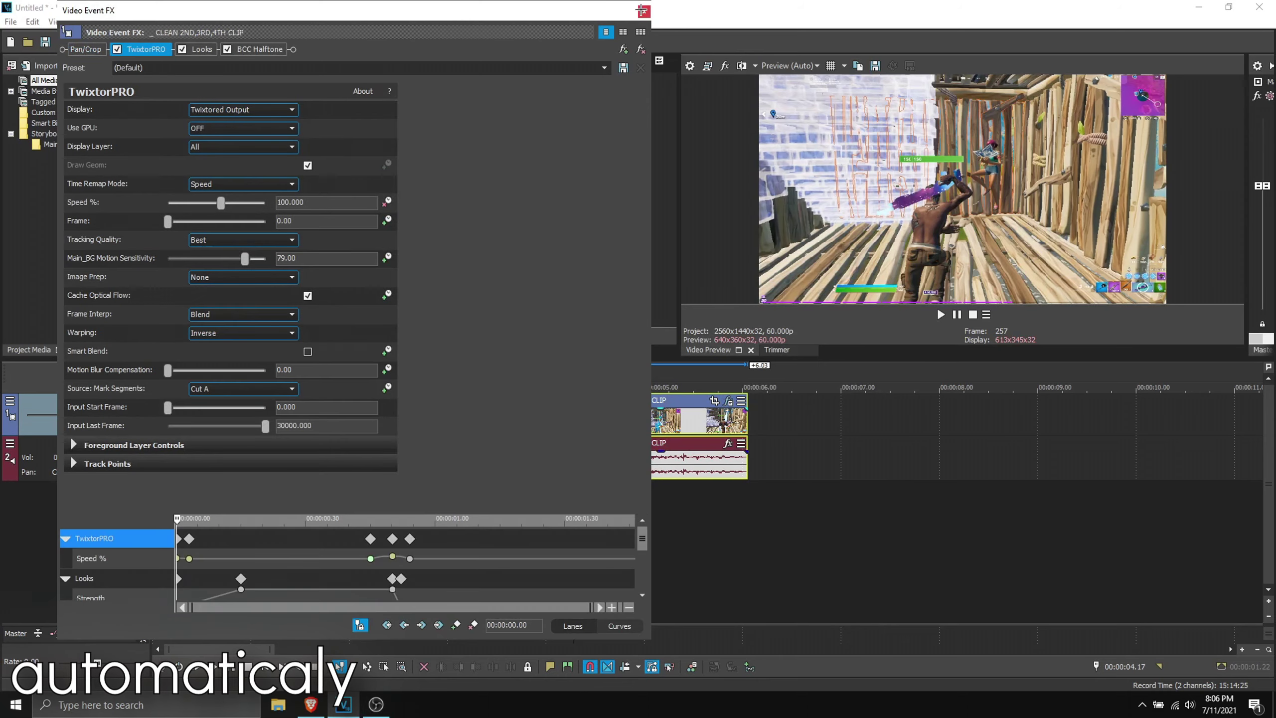
pyautogui.click(643, 11)
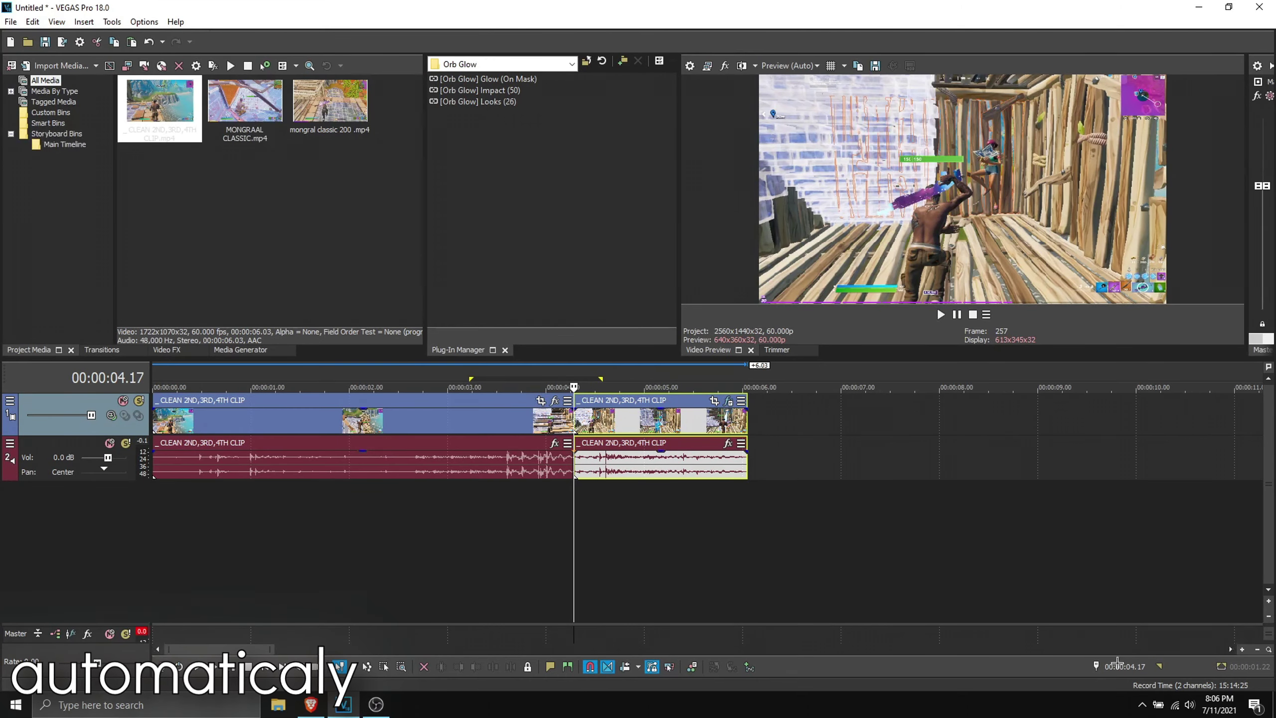
# Advance the playhead 50 frames from the split point.
pyautogui.press('BackSpace')
pyautogui.write('+50')
pyautogui.press('Return')
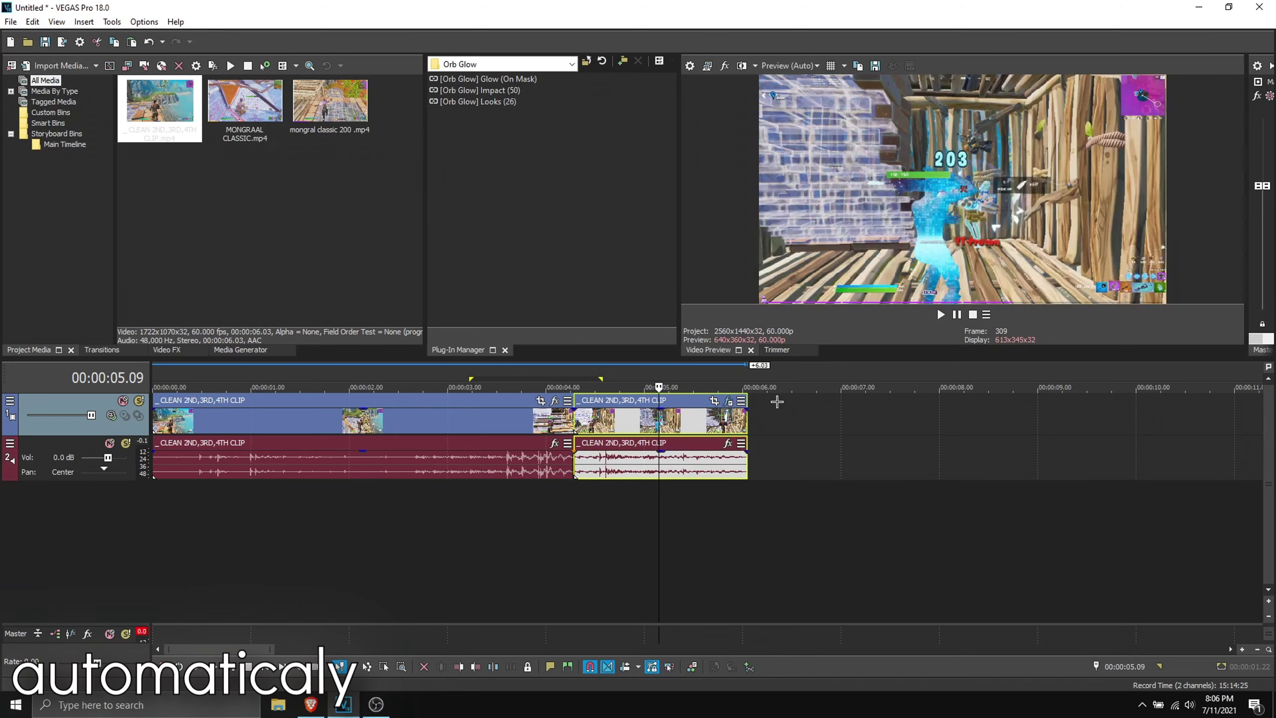
# Examine the TwixtorPRO Speed % keyframes on the second segment frame by frame against the preview.
pyautogui.click(728, 401)
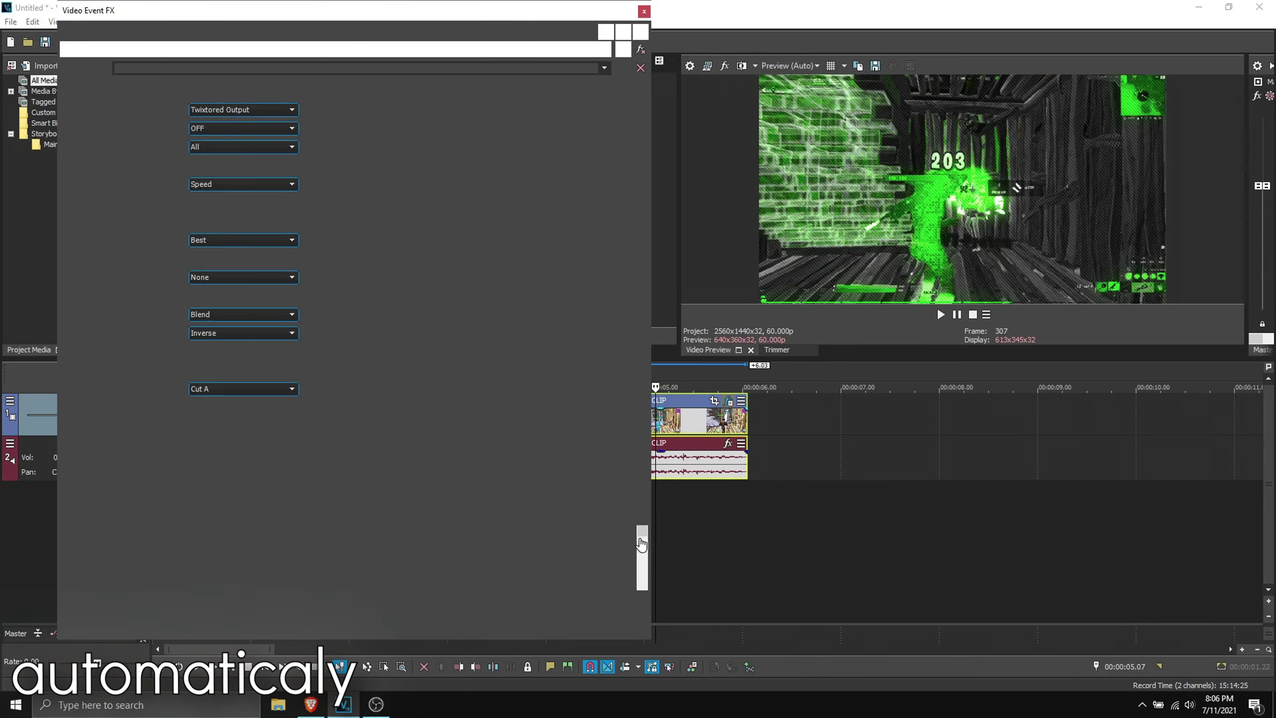
pyautogui.click(406, 555)
pyautogui.press('Left')
pyautogui.press('Left')
pyautogui.press('Left')
pyautogui.press('Left')
pyautogui.press('Left')
pyautogui.press('Left')
pyautogui.press('Left')
pyautogui.press('Left')
pyautogui.press('Left')
pyautogui.press('Left')
pyautogui.press('Left')
pyautogui.press('Left')
pyautogui.press('Left')
pyautogui.press('Left')
pyautogui.press('Right')
pyautogui.press('Right')
pyautogui.scroll(-1, 832, 473)
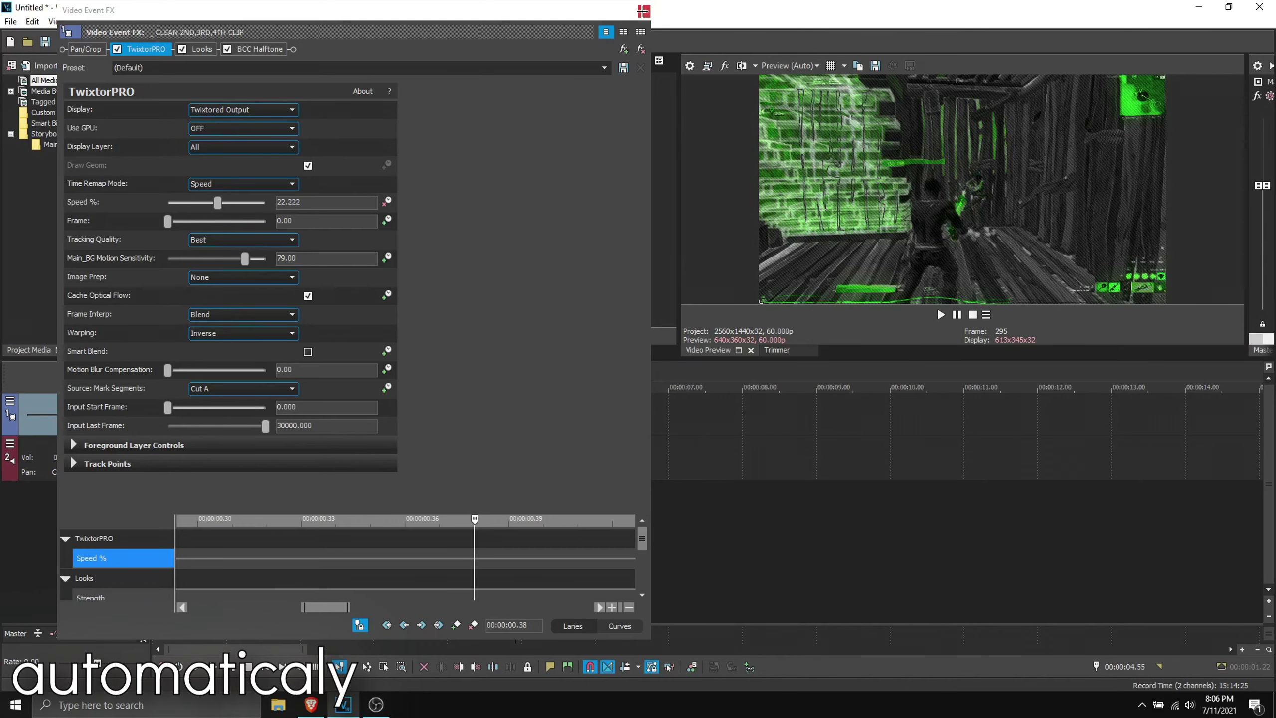
pyautogui.click(643, 11)
# Delete the second clip segment and extend the first one to cover the clip's full original length.
pyautogui.click(527, 422)
pyautogui.click(507, 423)
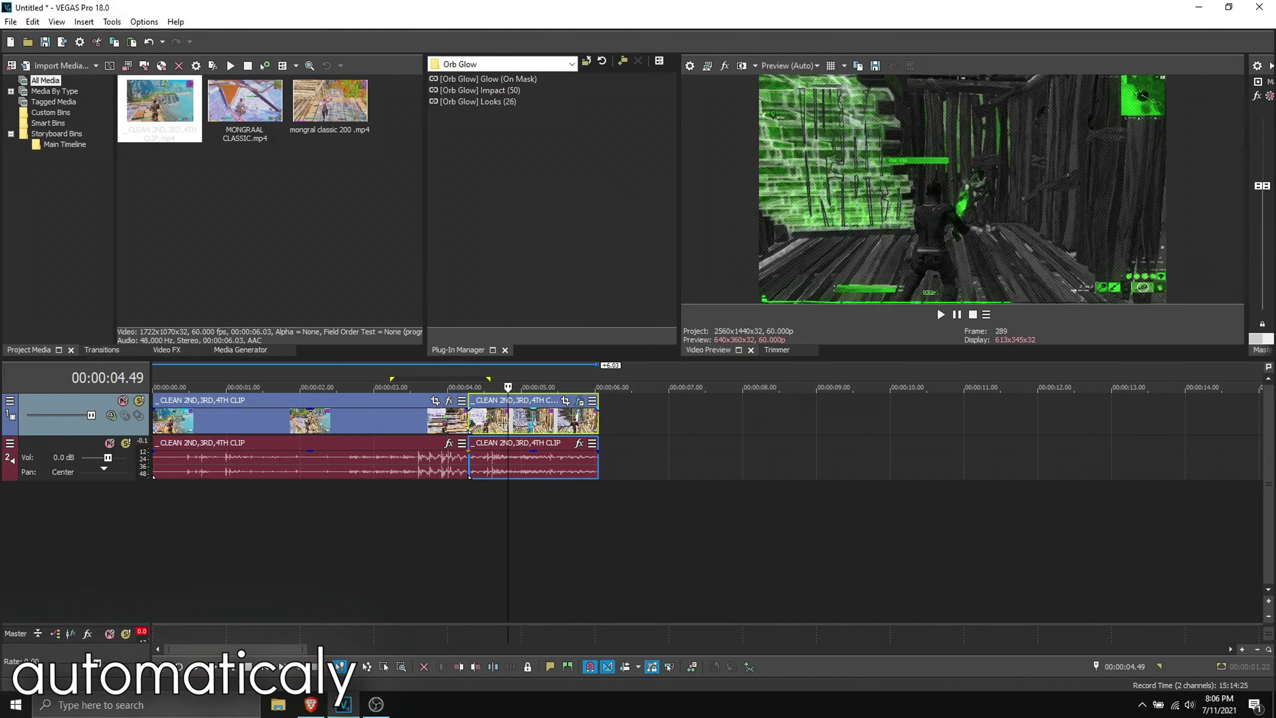
pyautogui.press('Delete')
pyautogui.moveTo(467, 423); pyautogui.dragTo(597, 423)
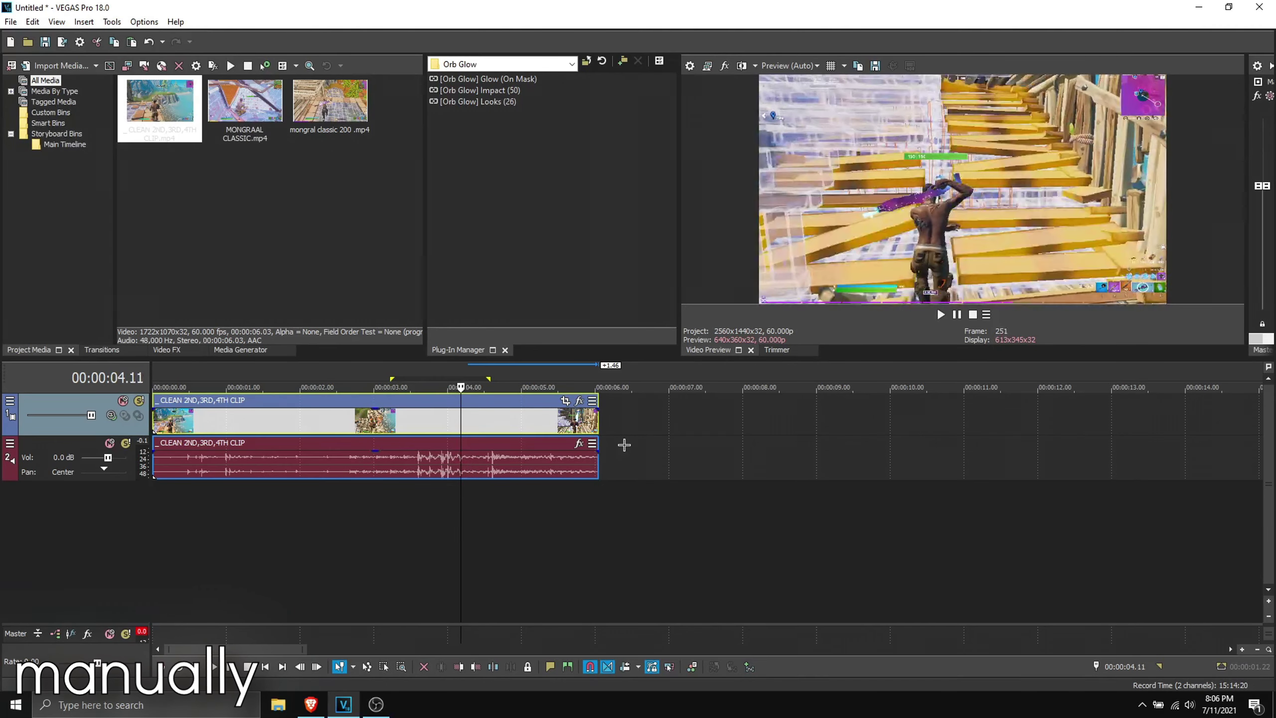
# Split the clip at 00:00:04.17.
pyautogui.press('Right')
pyautogui.press('Right')
pyautogui.press('Right')
pyautogui.press('Right')
pyautogui.press('Right')
pyautogui.press('Right')
pyautogui.press('Right')
pyautogui.press('Left')
pyautogui.press('Left')
pyautogui.press('Right')
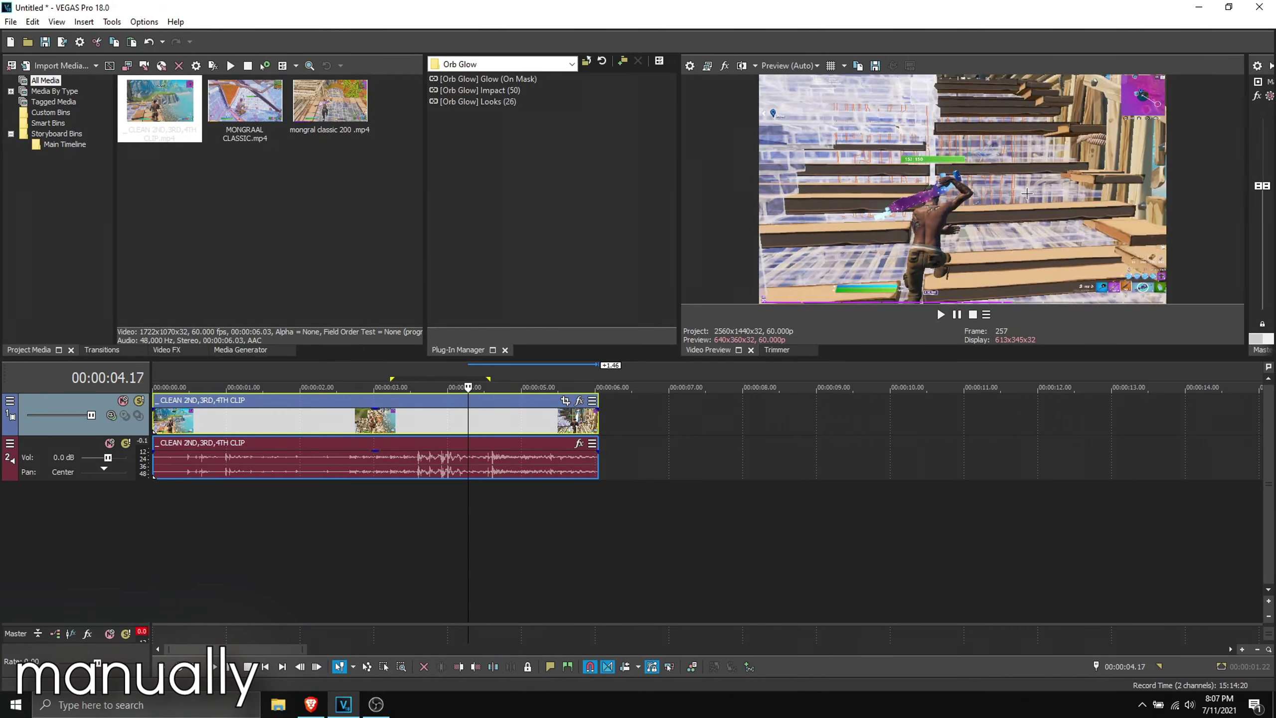
pyautogui.press('s')
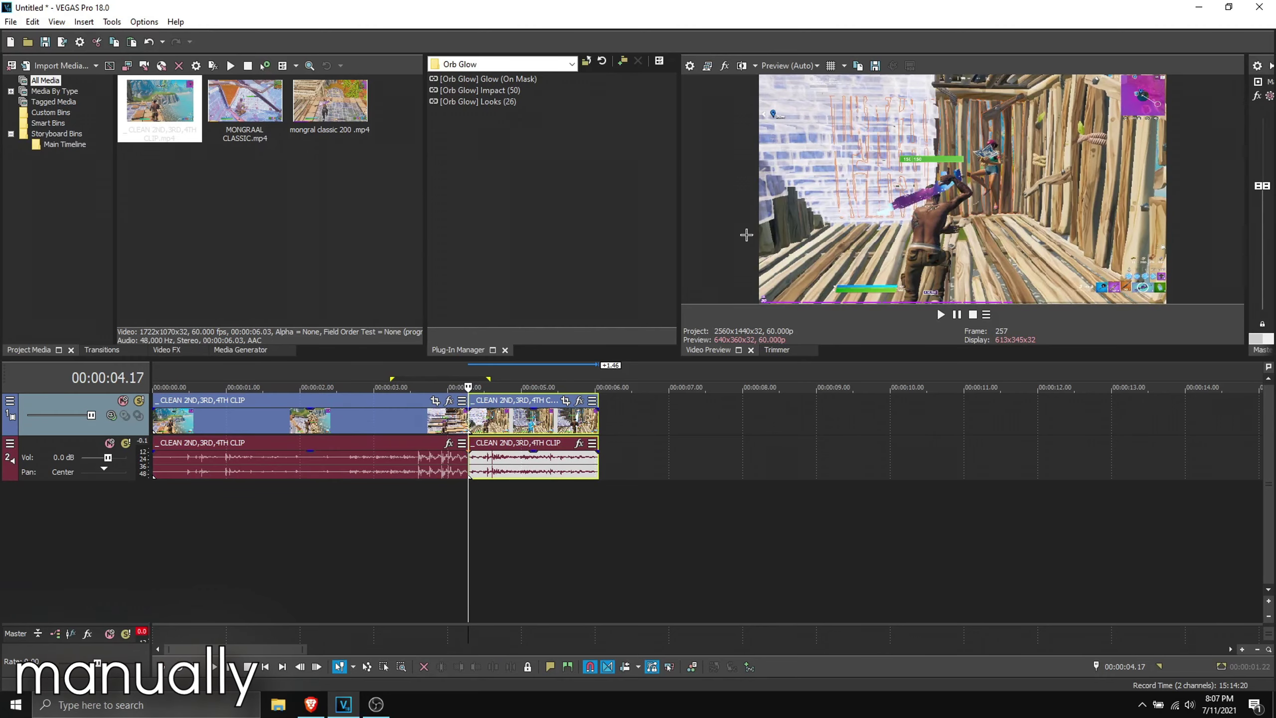
# Apply the [Orb Glow] Looks (26) package to the second segment and remove the keyframe animation from TwixtorPRO's Speed %.
pyautogui.moveTo(502, 101); pyautogui.dragTo(523, 419)
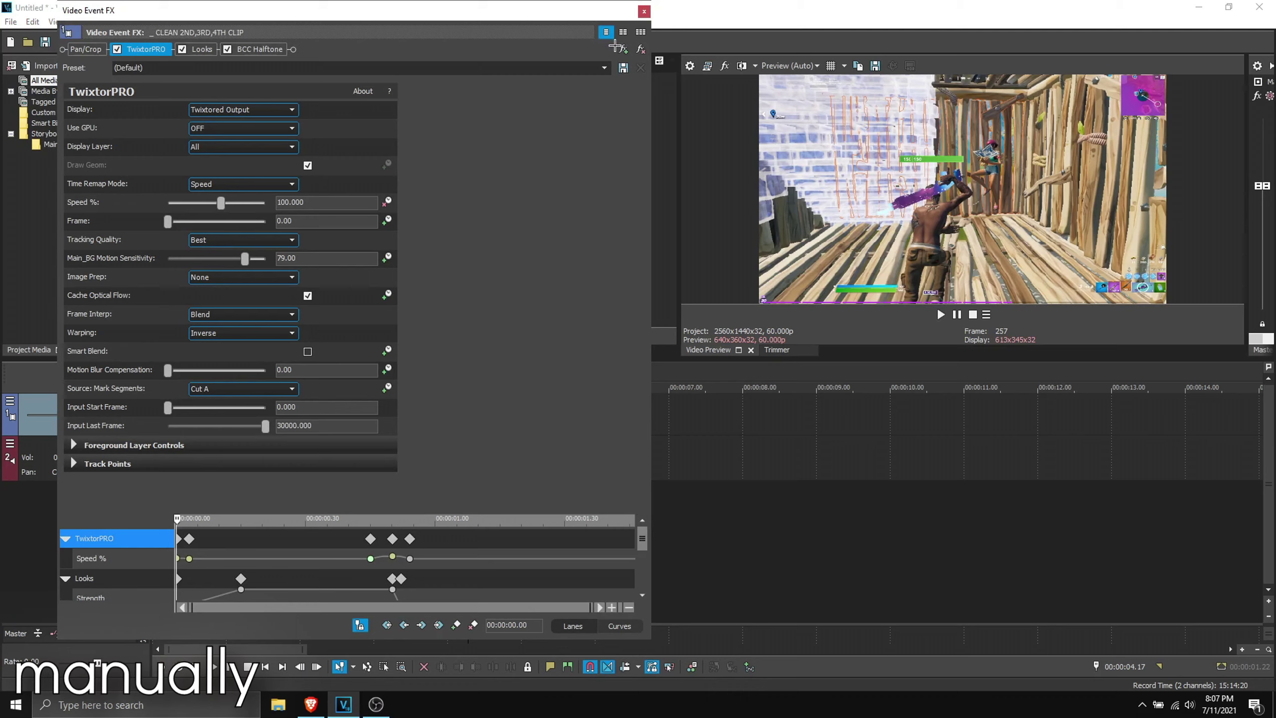
pyautogui.click(388, 201)
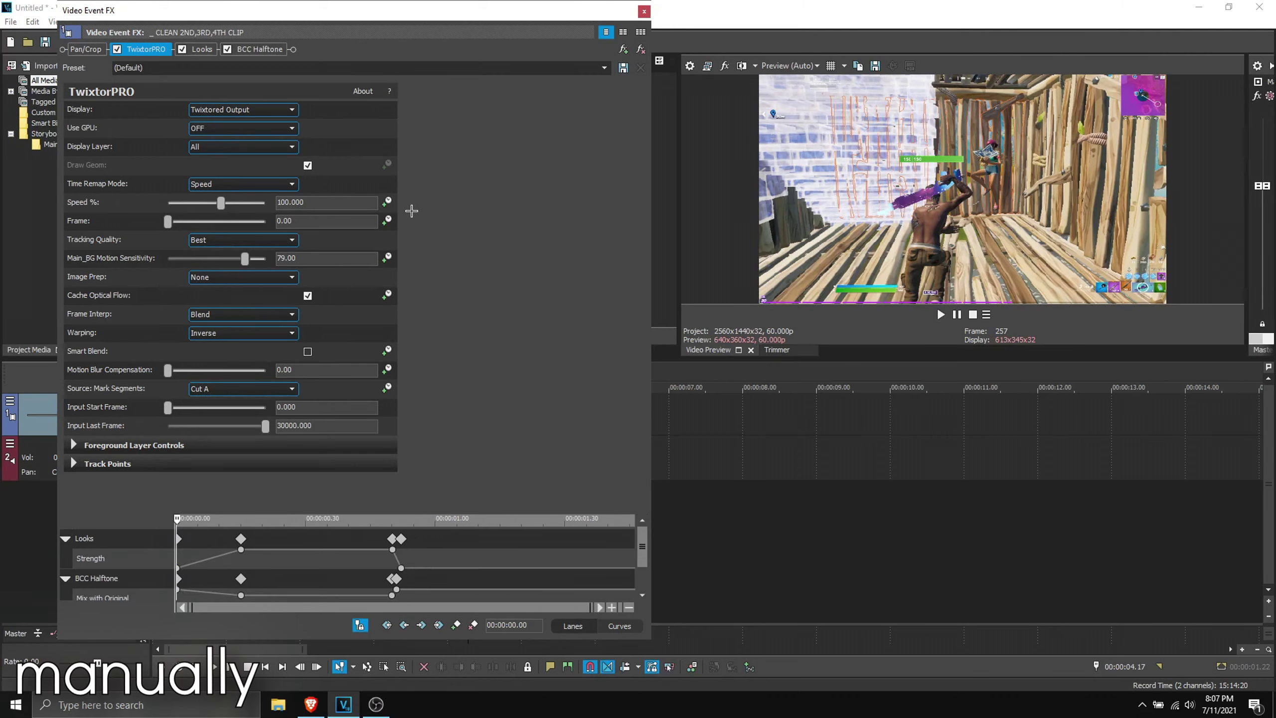
# Set TwixtorPRO's Main_BG Motion Sensitivity to 70.
pyautogui.doubleClick(291, 258)
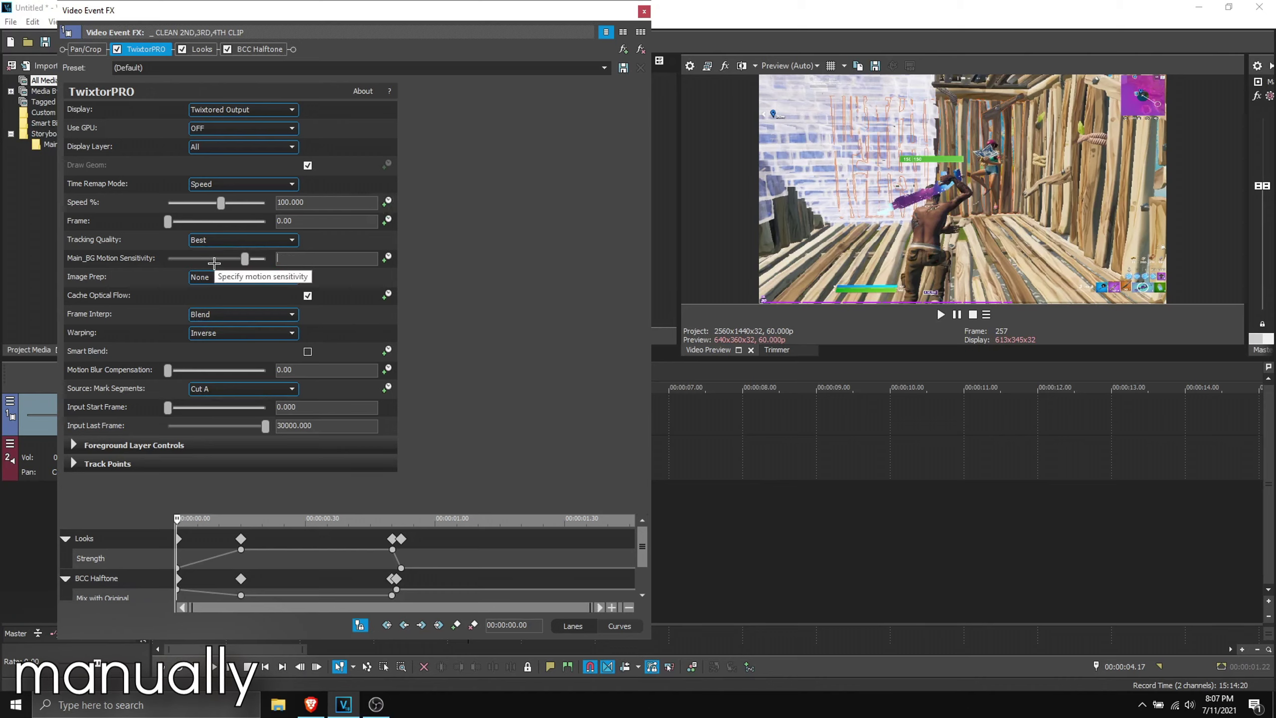
pyautogui.write('70')
pyautogui.press('Return')
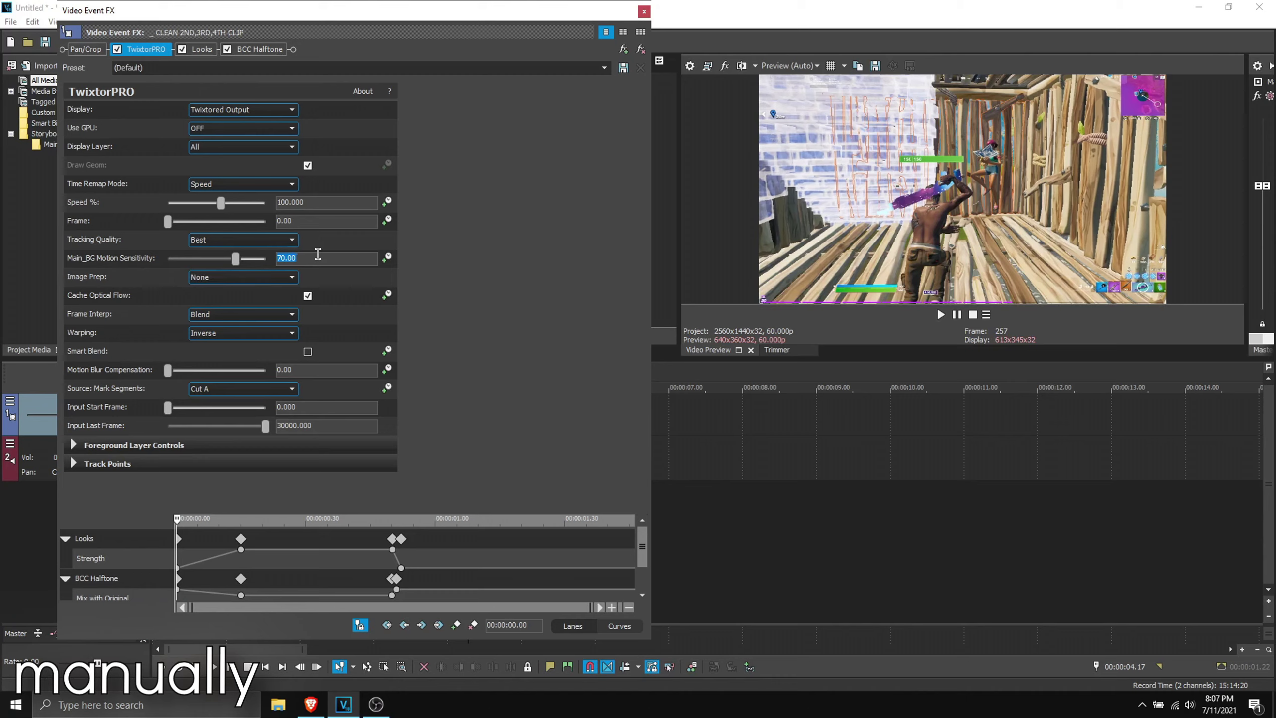
# Enable keyframe animation for TwixtorPRO's Speed % and narrow the effects window to uncover the timeline at the segment's start.
pyautogui.click(386, 201)
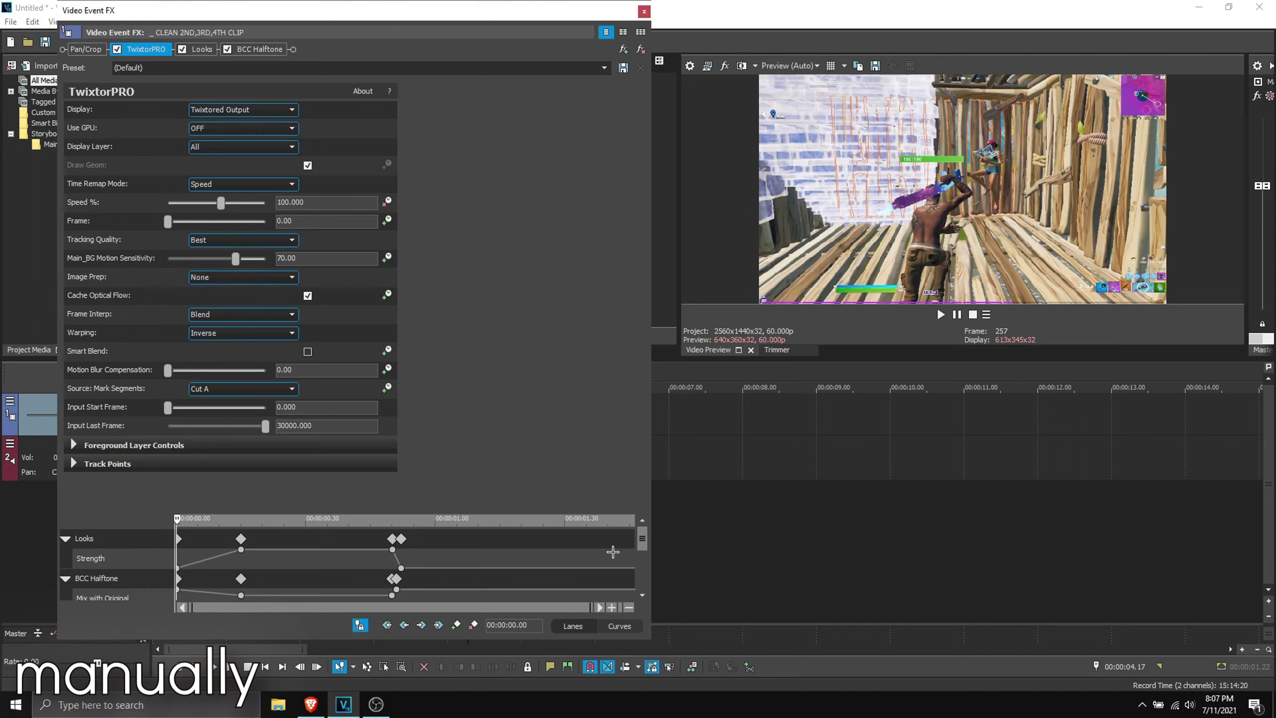
pyautogui.scroll(-3, 642, 594)
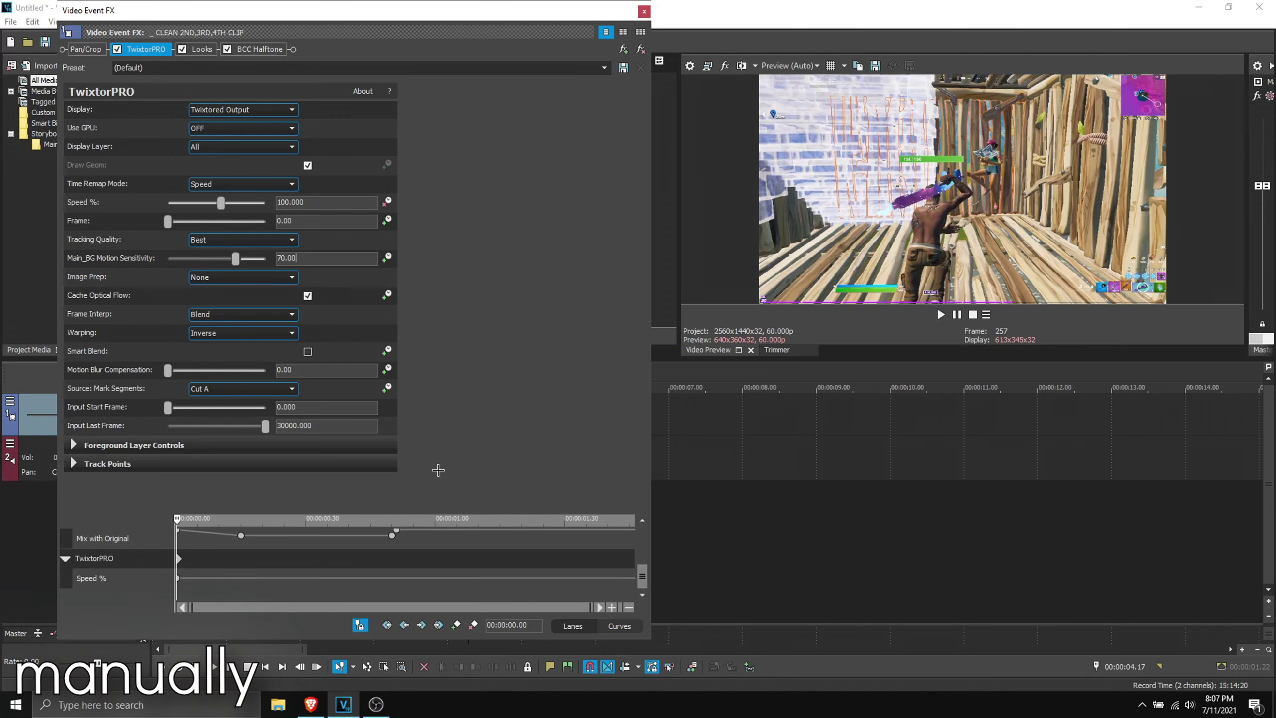
pyautogui.click(947, 225)
pyautogui.scroll(5, 829, 456)
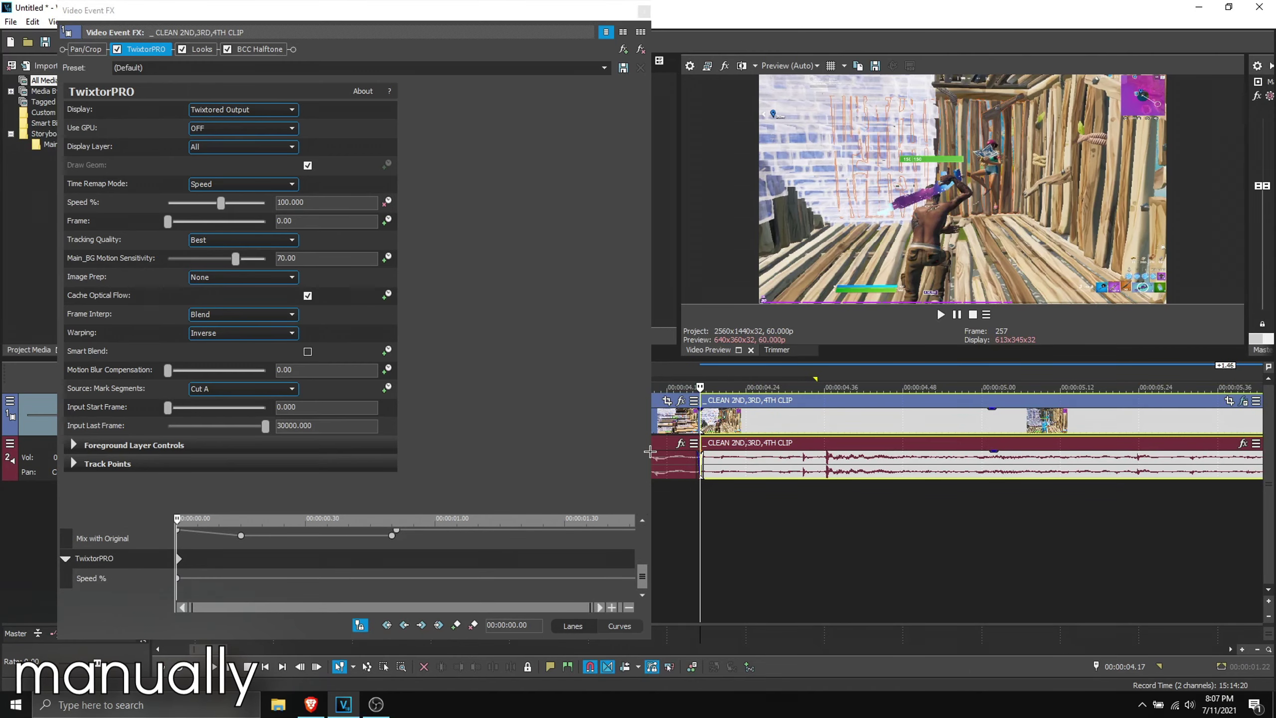
pyautogui.moveTo(649, 451); pyautogui.dragTo(483, 451)
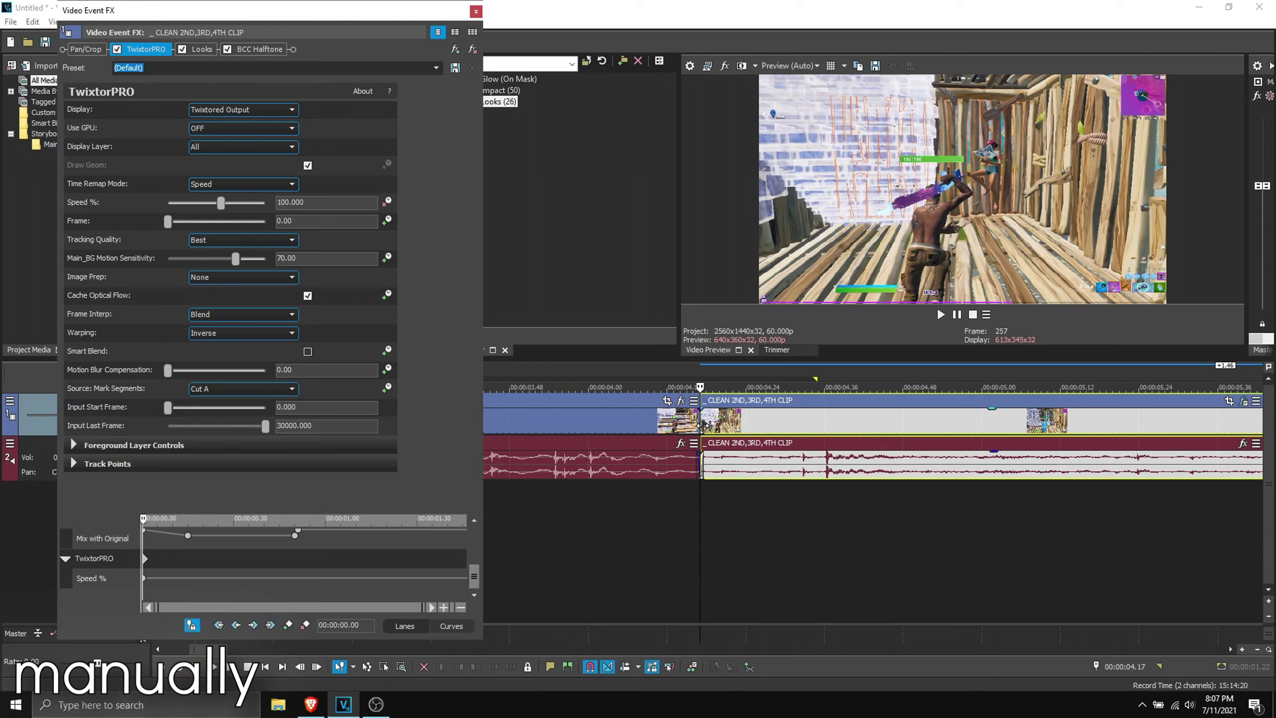
# Add a Speed % keyframe of 50 three frames after the start of the second segment.
pyautogui.click(781, 173)
pyautogui.press('Right')
pyautogui.press('Right')
pyautogui.press('Right')
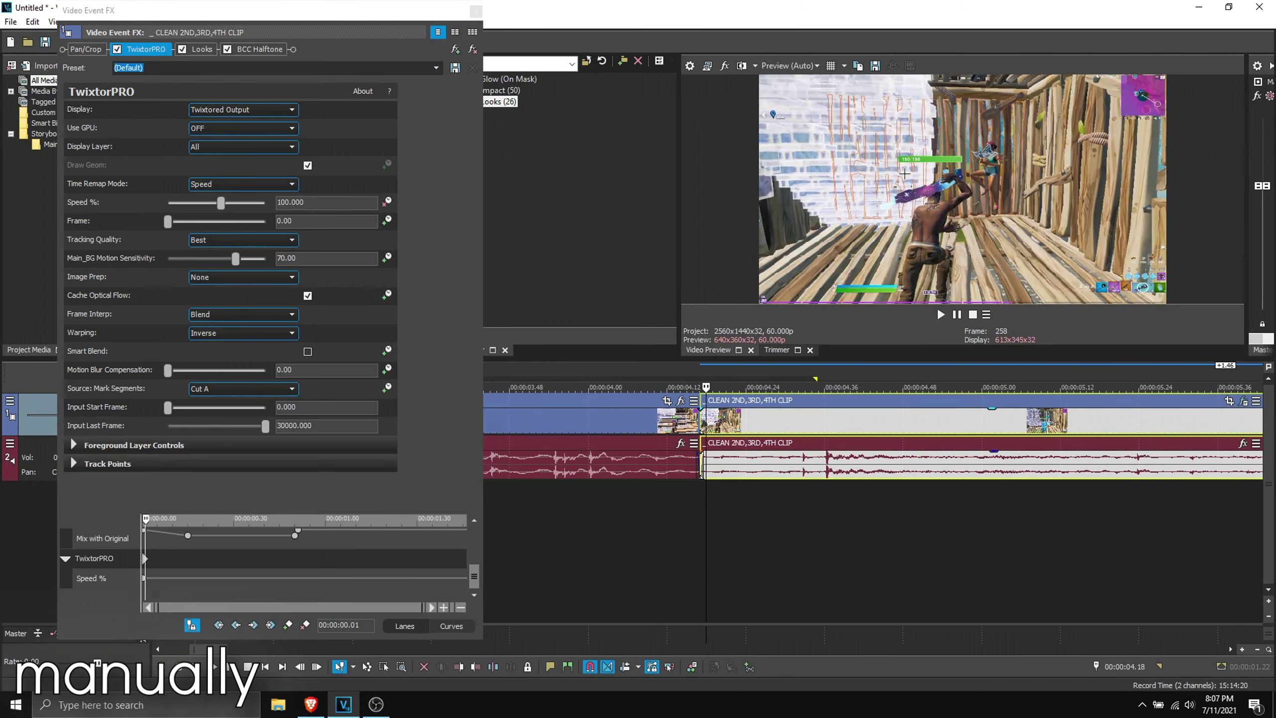
pyautogui.moveTo(324, 200); pyautogui.dragTo(181, 213)
pyautogui.write('50')
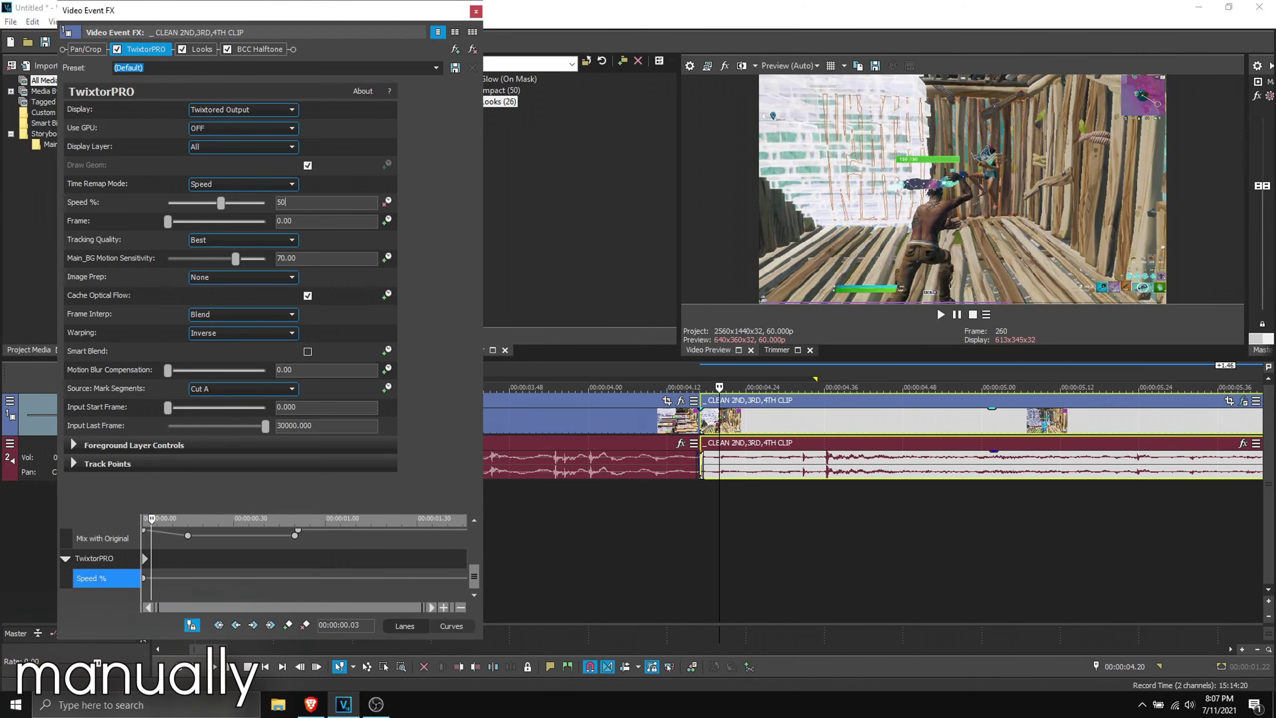
pyautogui.press('Return')
# Set the first Speed % keyframe to Sharp Fade and the 50% keyframe to Slow Fade.
pyautogui.scroll(2, 161, 588)
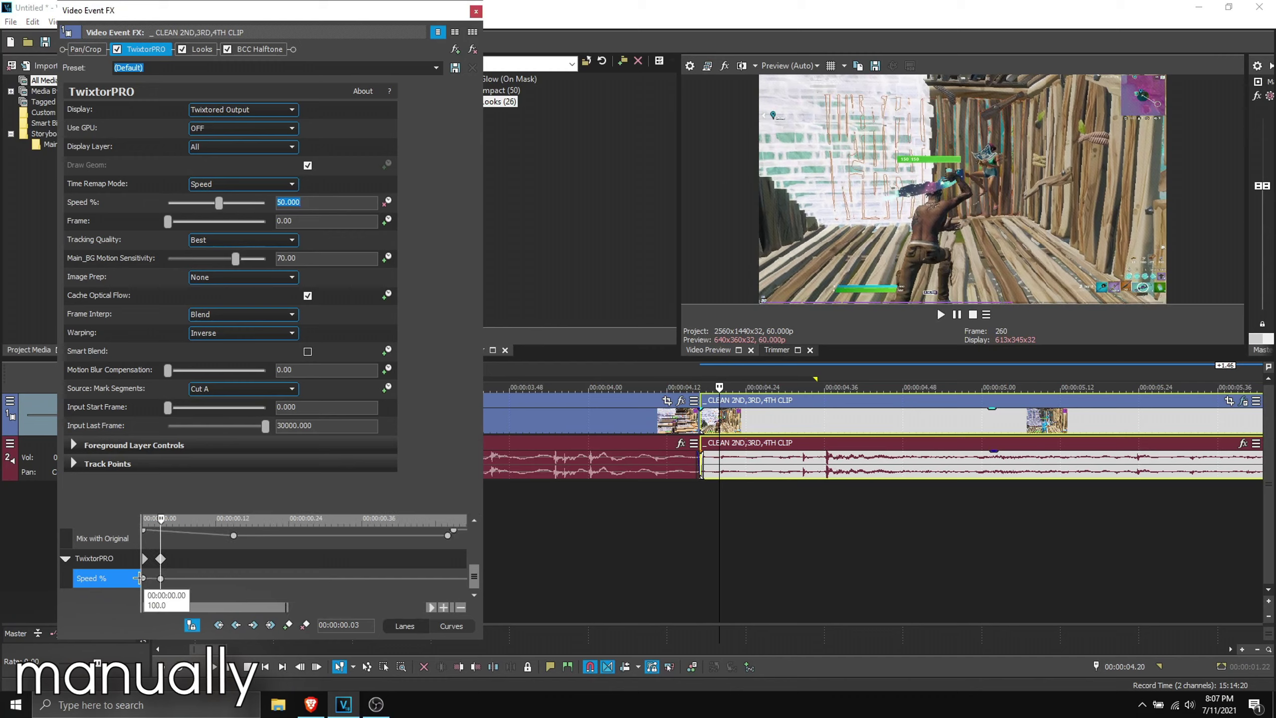
pyautogui.click(143, 578)
pyautogui.rightClick(143, 579)
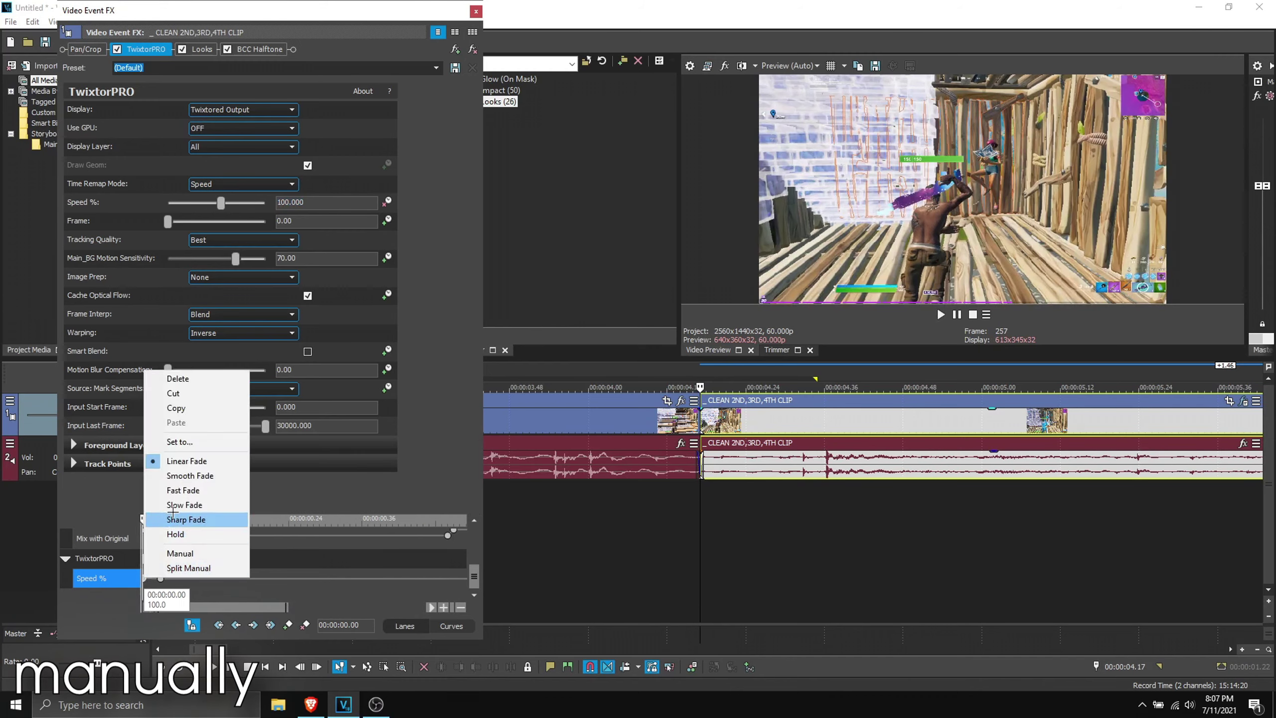
pyautogui.click(201, 520)
pyautogui.rightClick(159, 578)
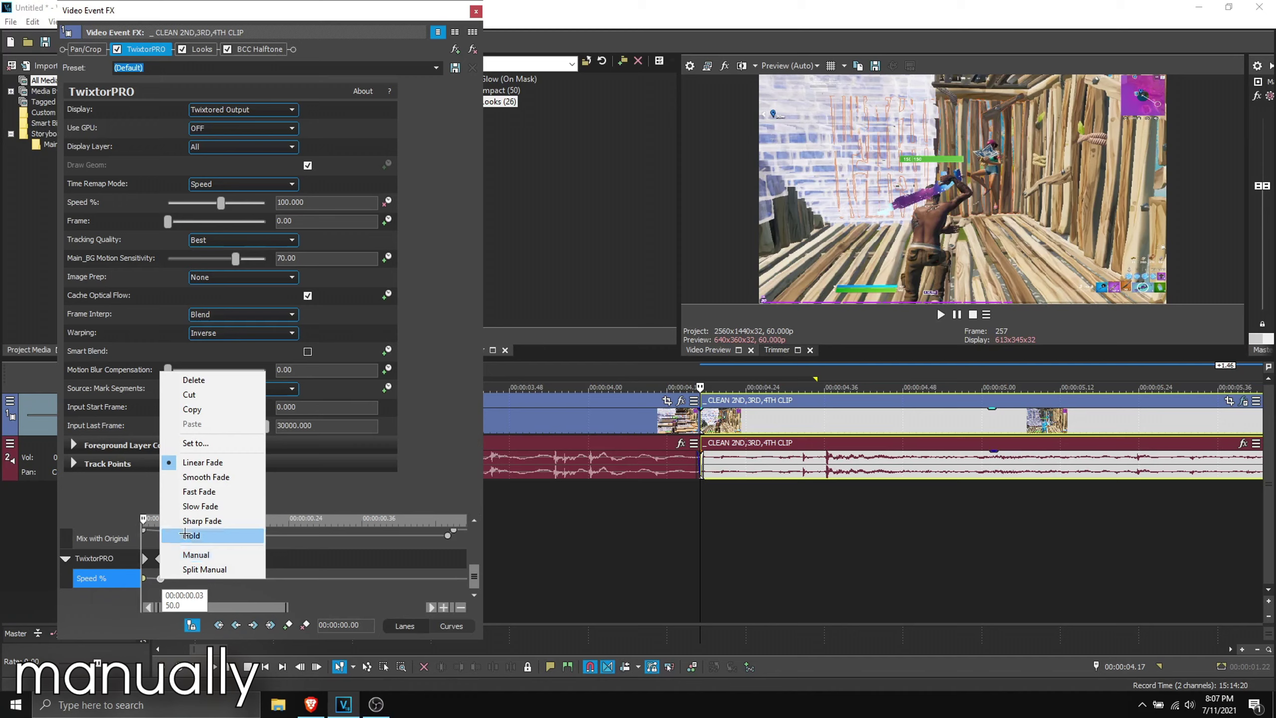
pyautogui.click(197, 508)
# Move 50 frames ahead from the segment's start and add a Speed % keyframe of 300.
pyautogui.click(147, 558)
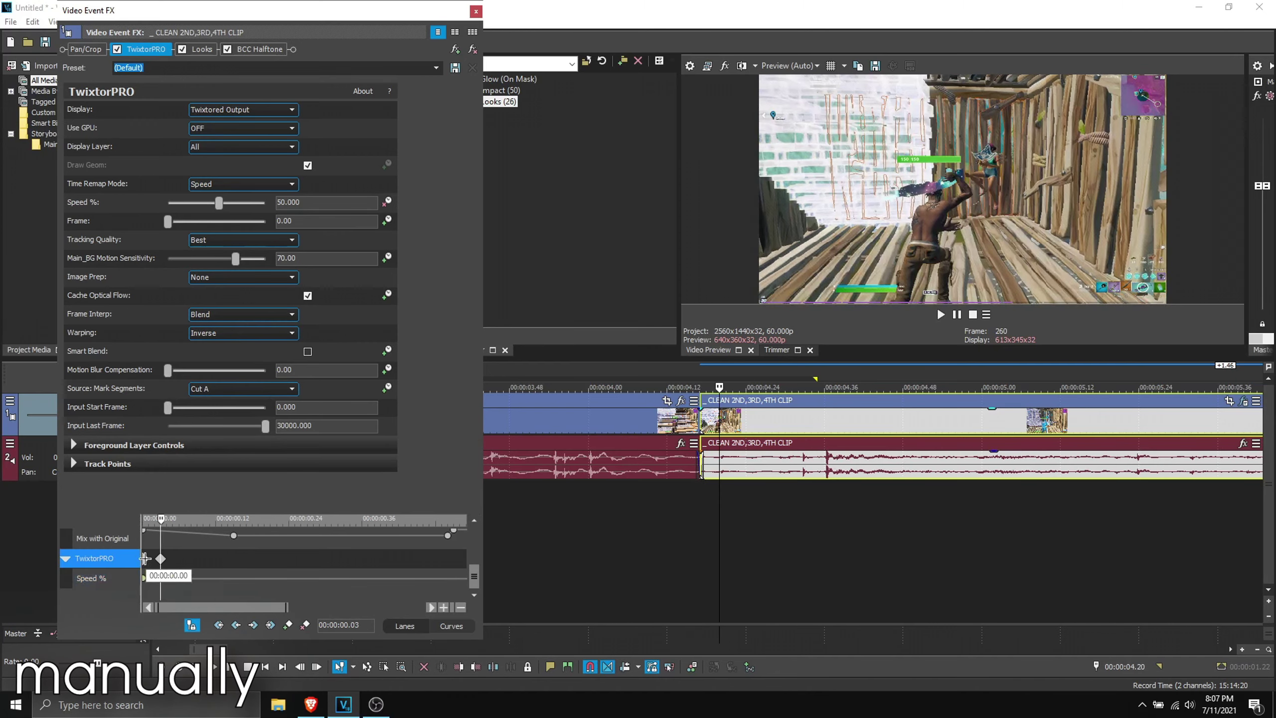
pyautogui.doubleClick(1122, 665)
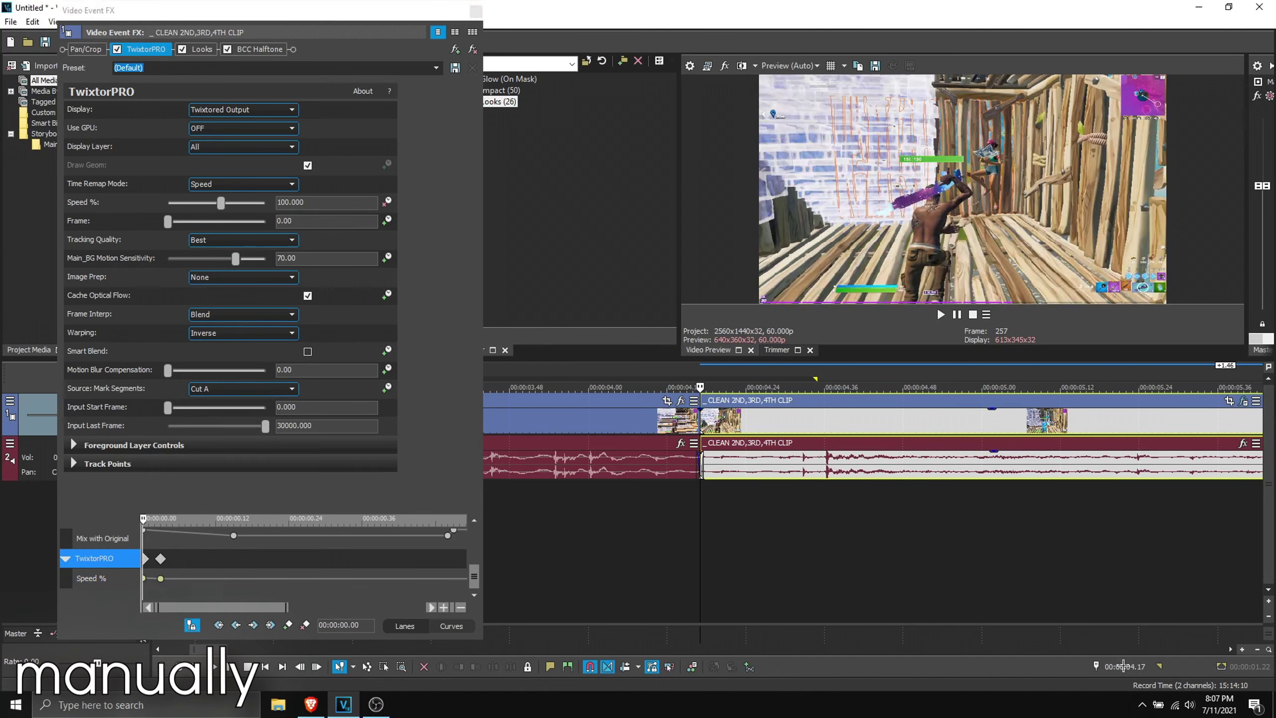
pyautogui.press('BackSpace')
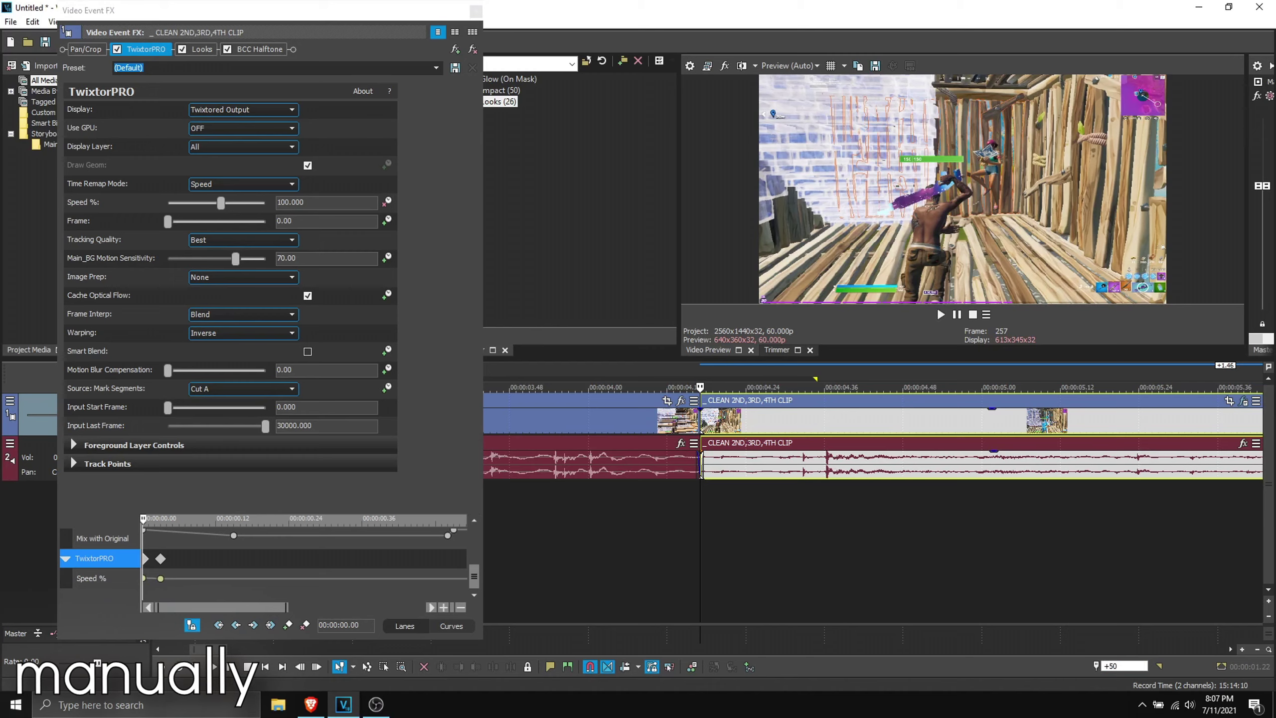
pyautogui.press('Return')
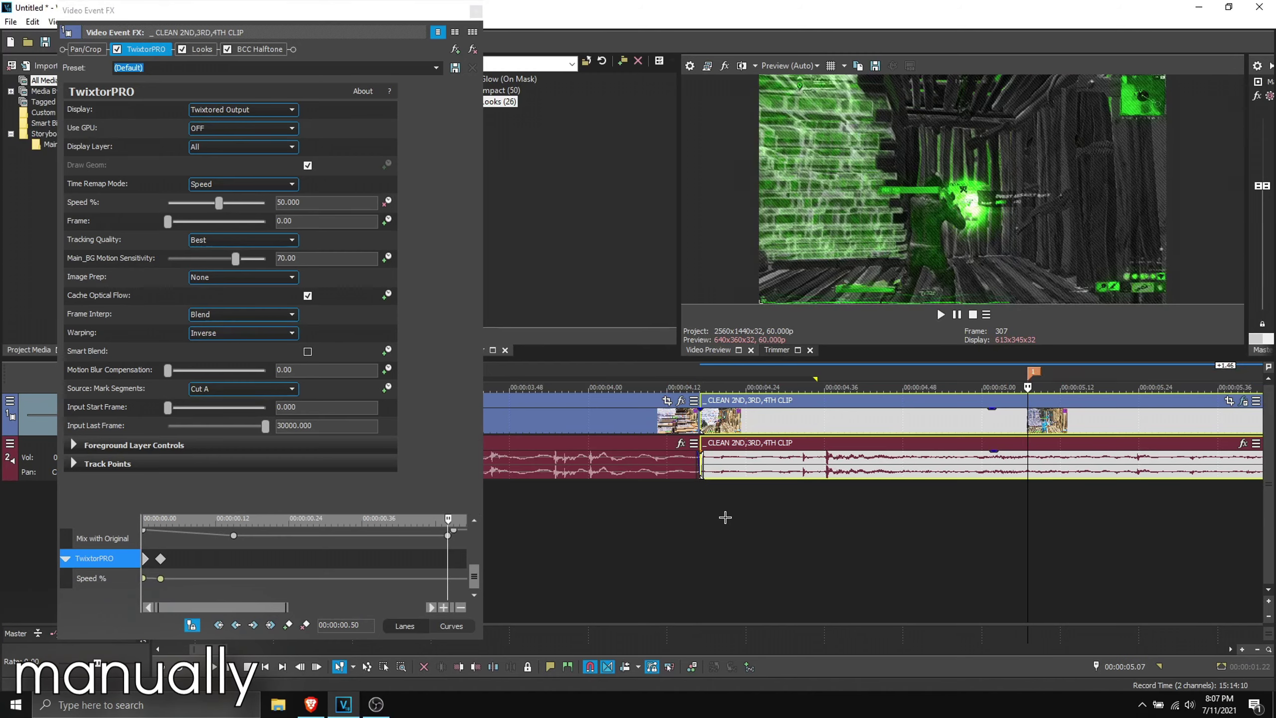
pyautogui.scroll(-3, 356, 587)
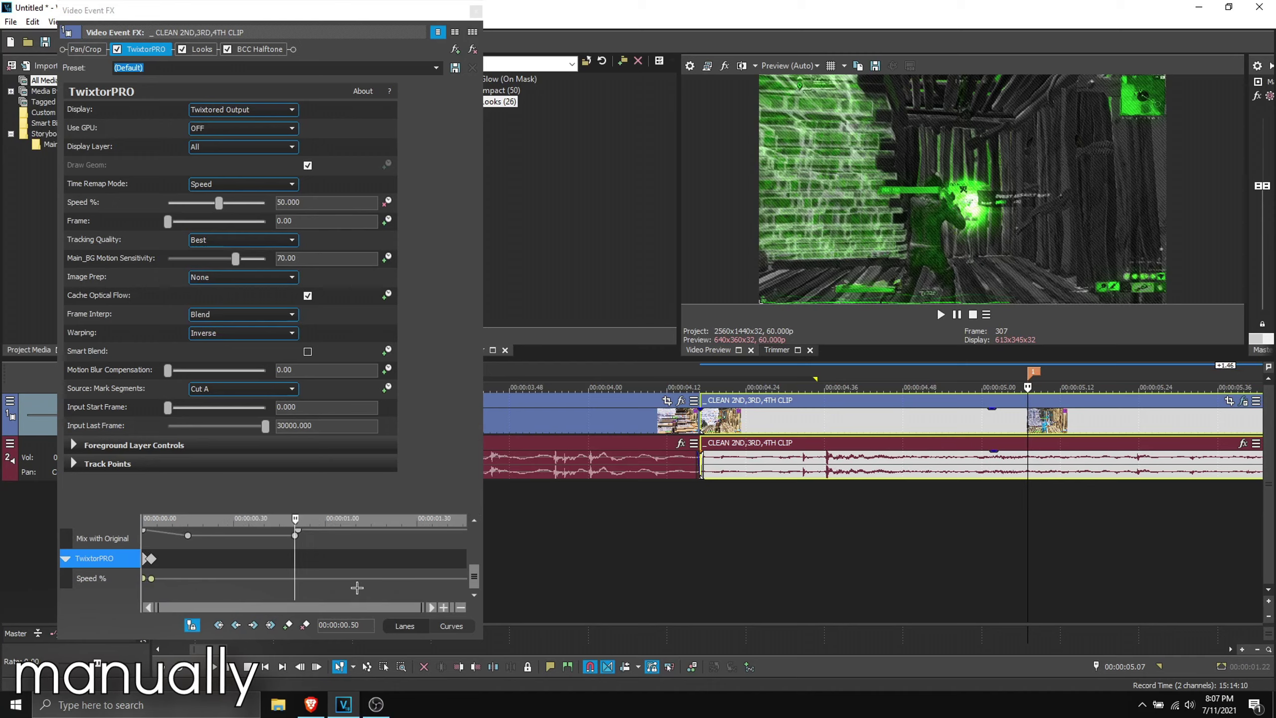
pyautogui.click(220, 203)
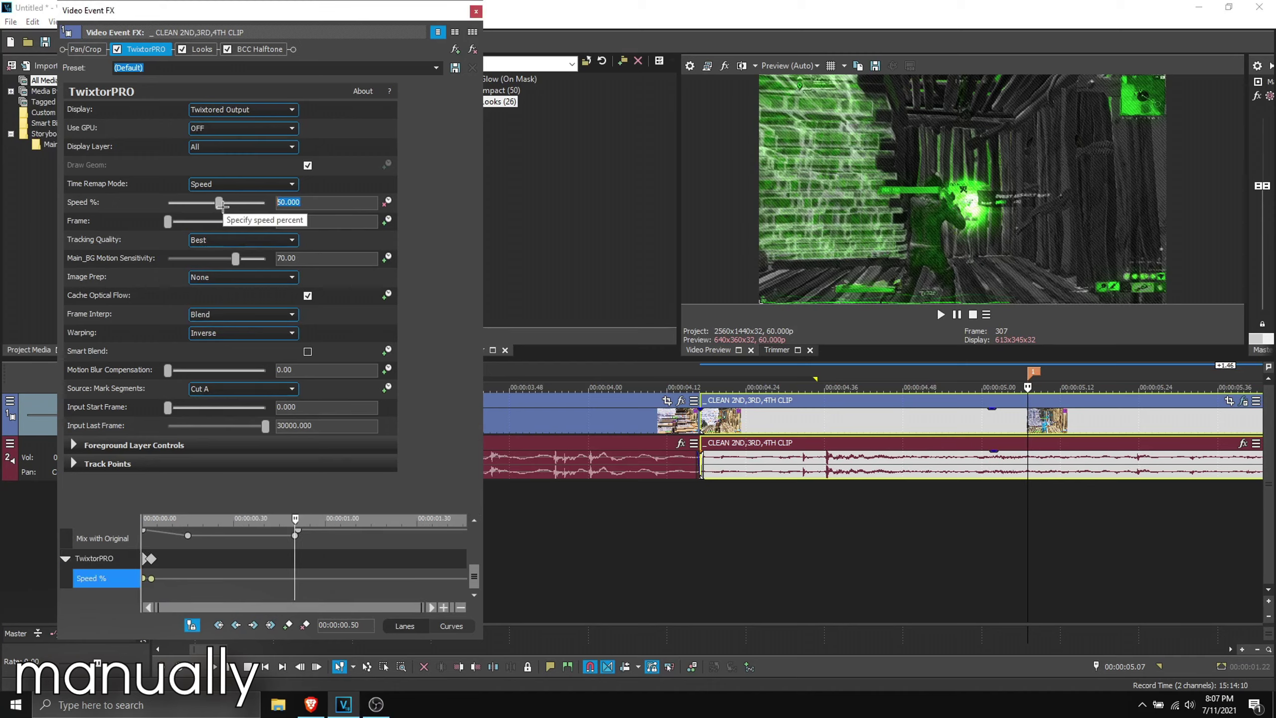
pyautogui.write('300')
pyautogui.press('Return')
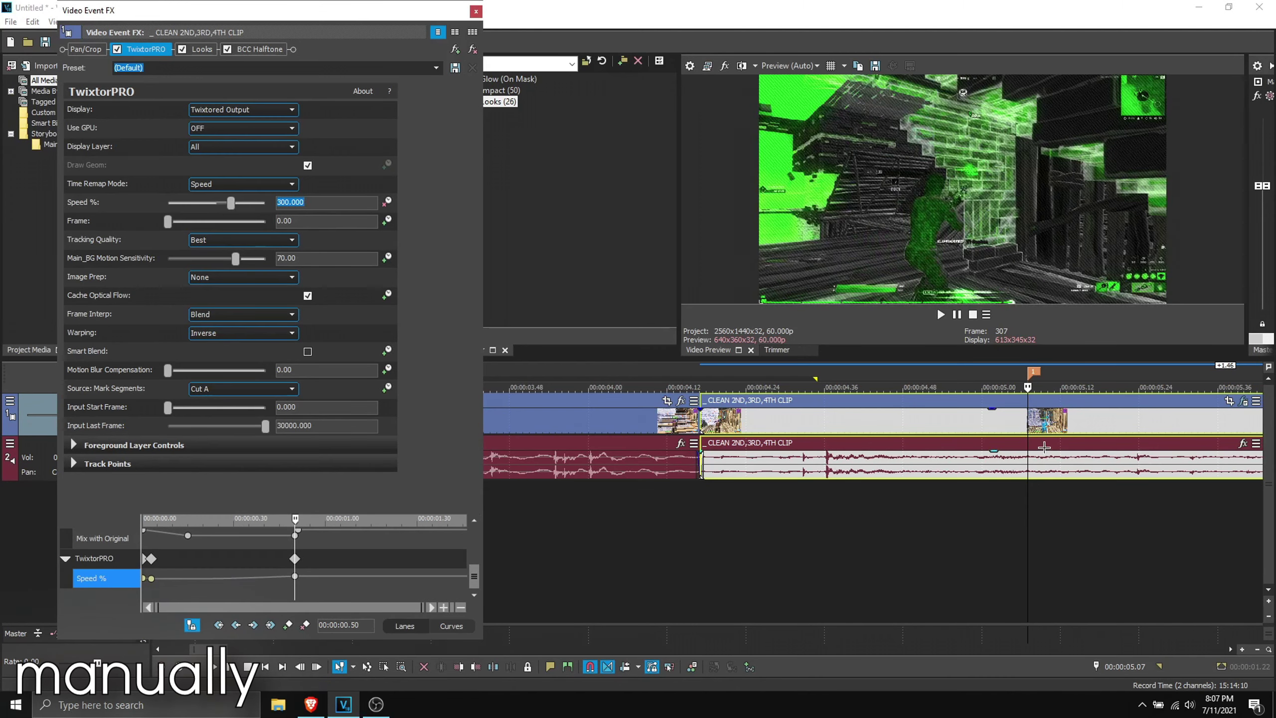
# Add a Speed % keyframe of 10 five frames before the 300% keyframe.
pyautogui.click(971, 200)
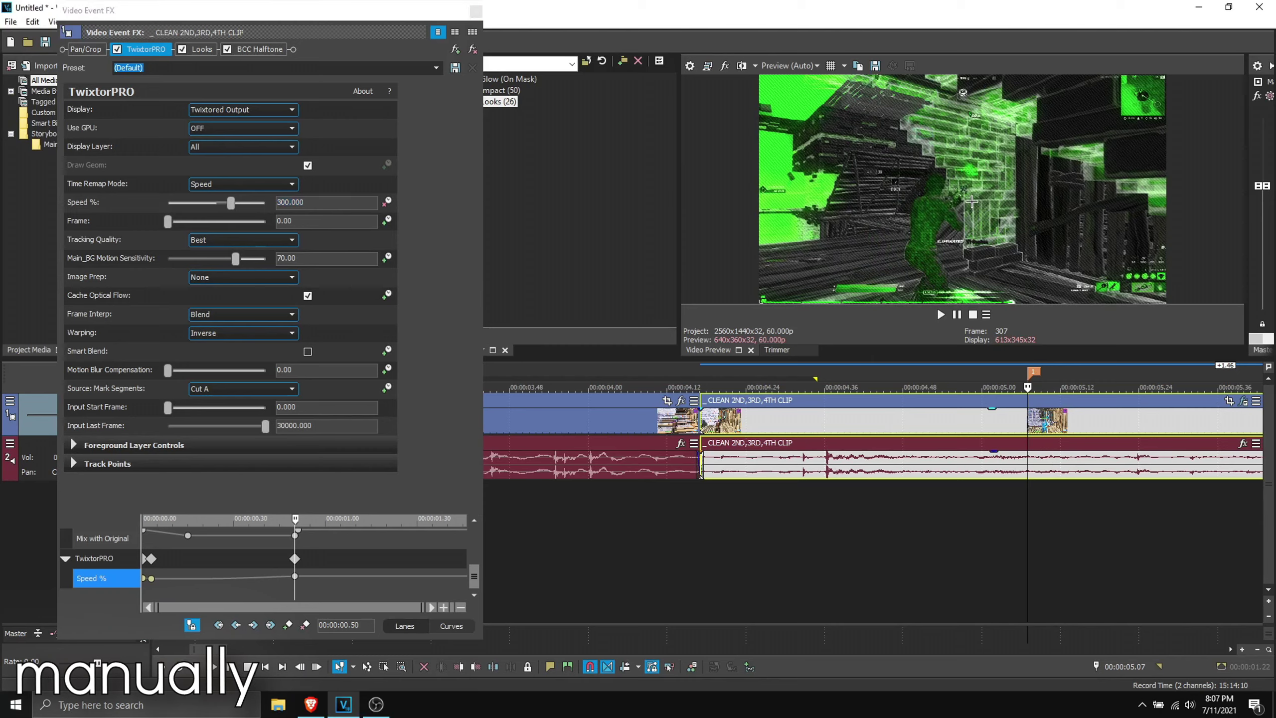
pyautogui.press('Left')
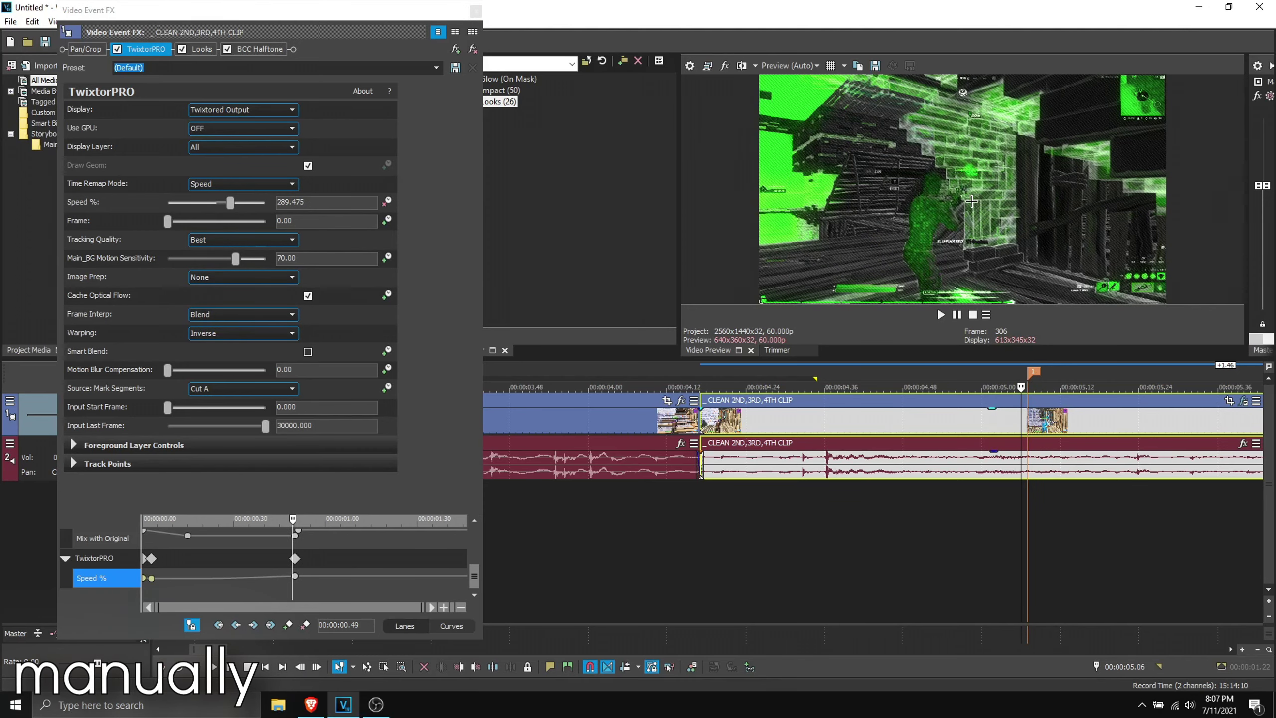
pyautogui.press('Left')
pyautogui.press('Left')
pyautogui.press('Left')
pyautogui.press('Left')
pyautogui.click(224, 202)
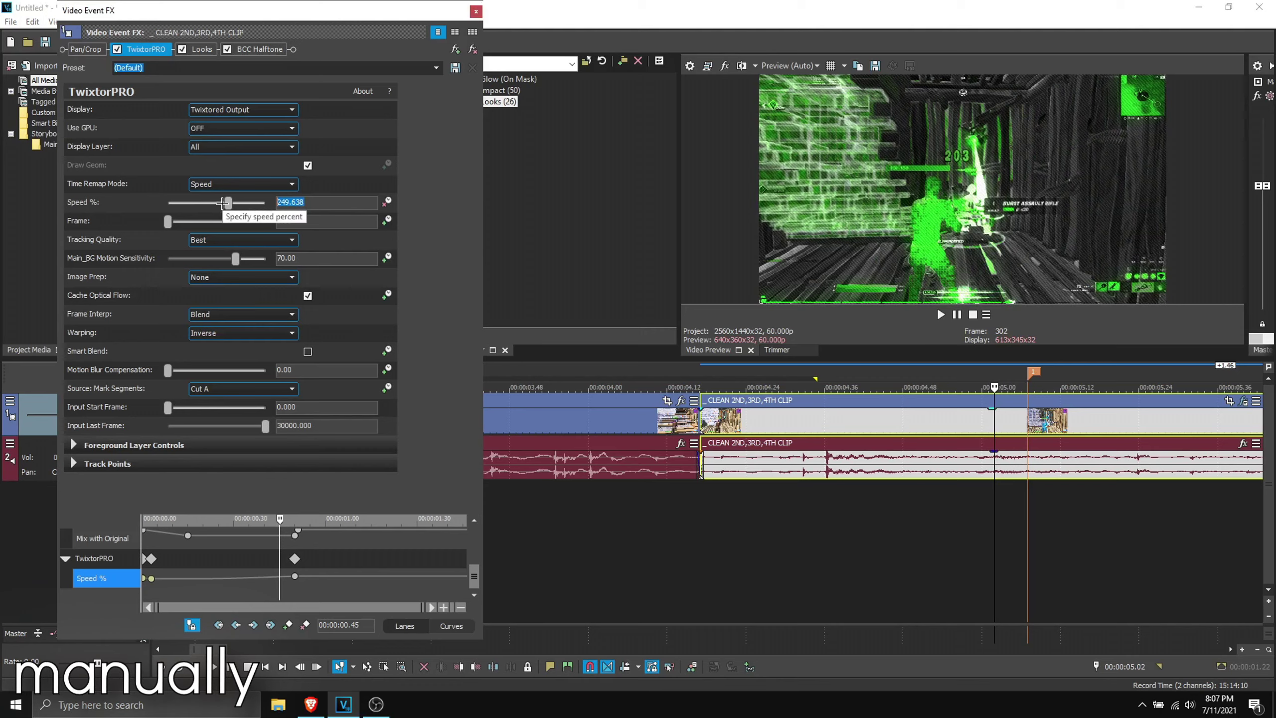
pyautogui.write('10')
pyautogui.press('Return')
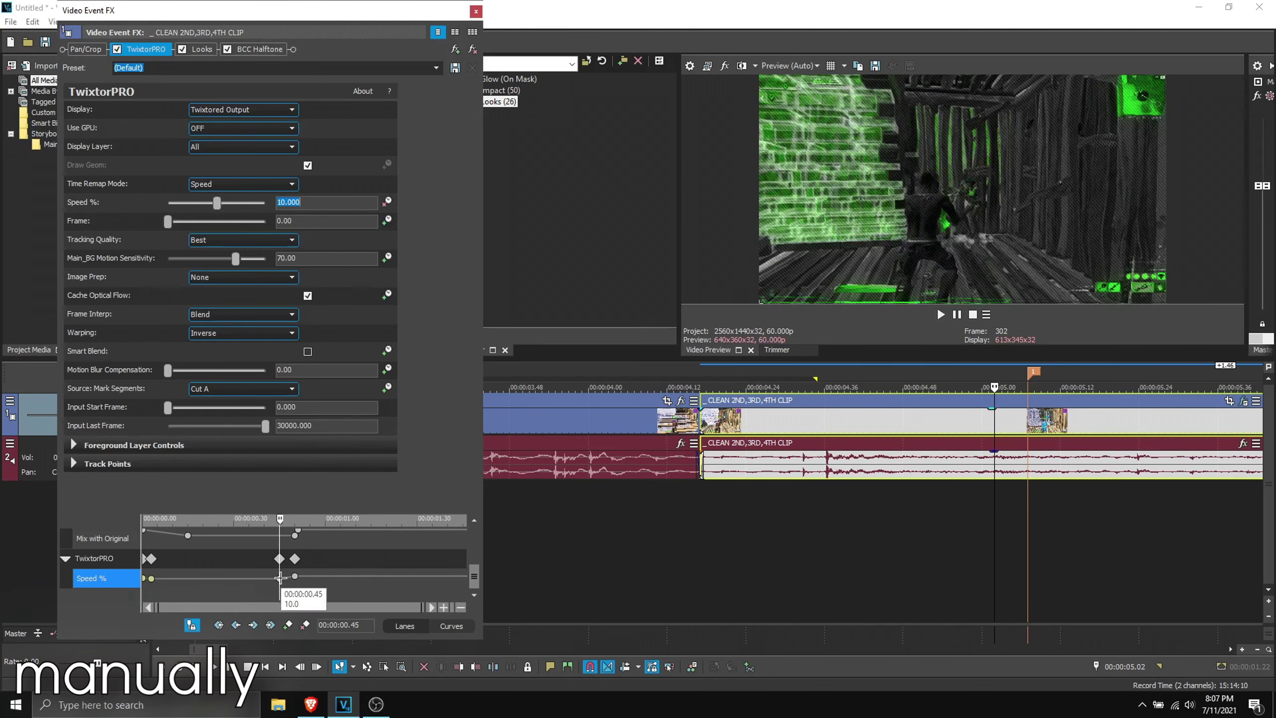
# Set the 10% Speed keyframe to Fast Fade and the 300% keyframe to Slow Fade.
pyautogui.scroll(2, 289, 578)
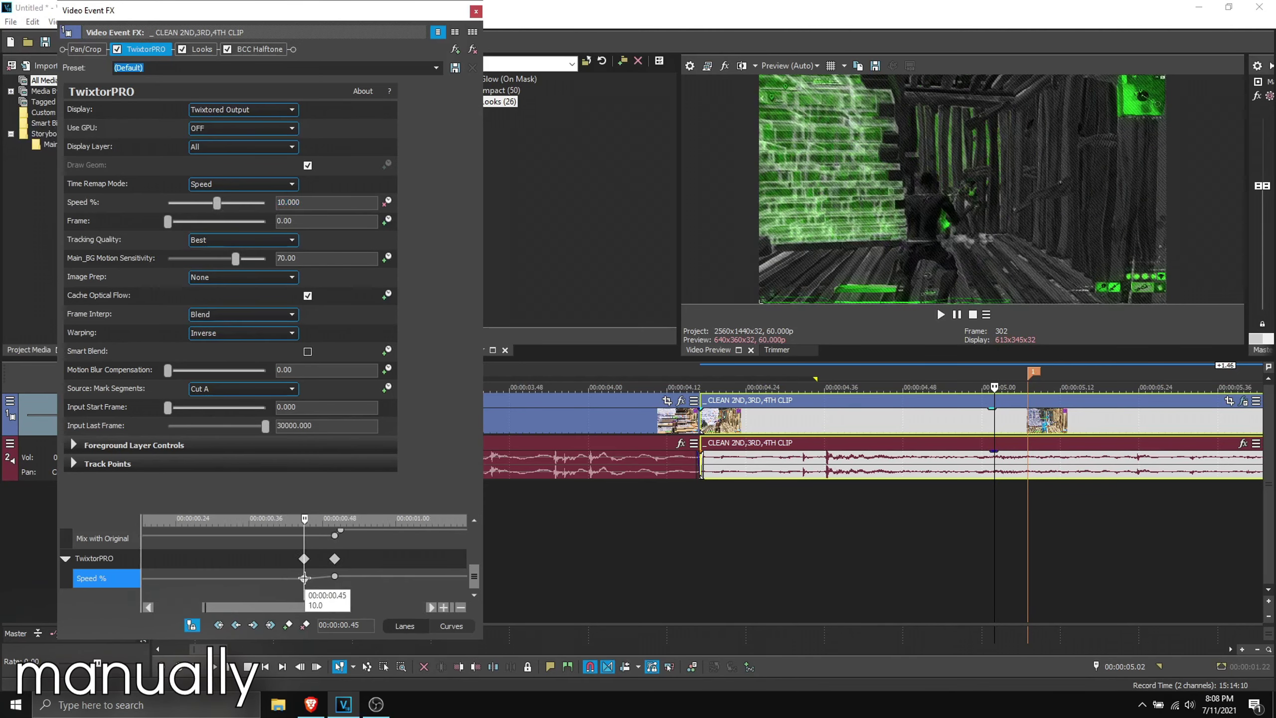
pyautogui.rightClick(304, 578)
pyautogui.click(346, 487)
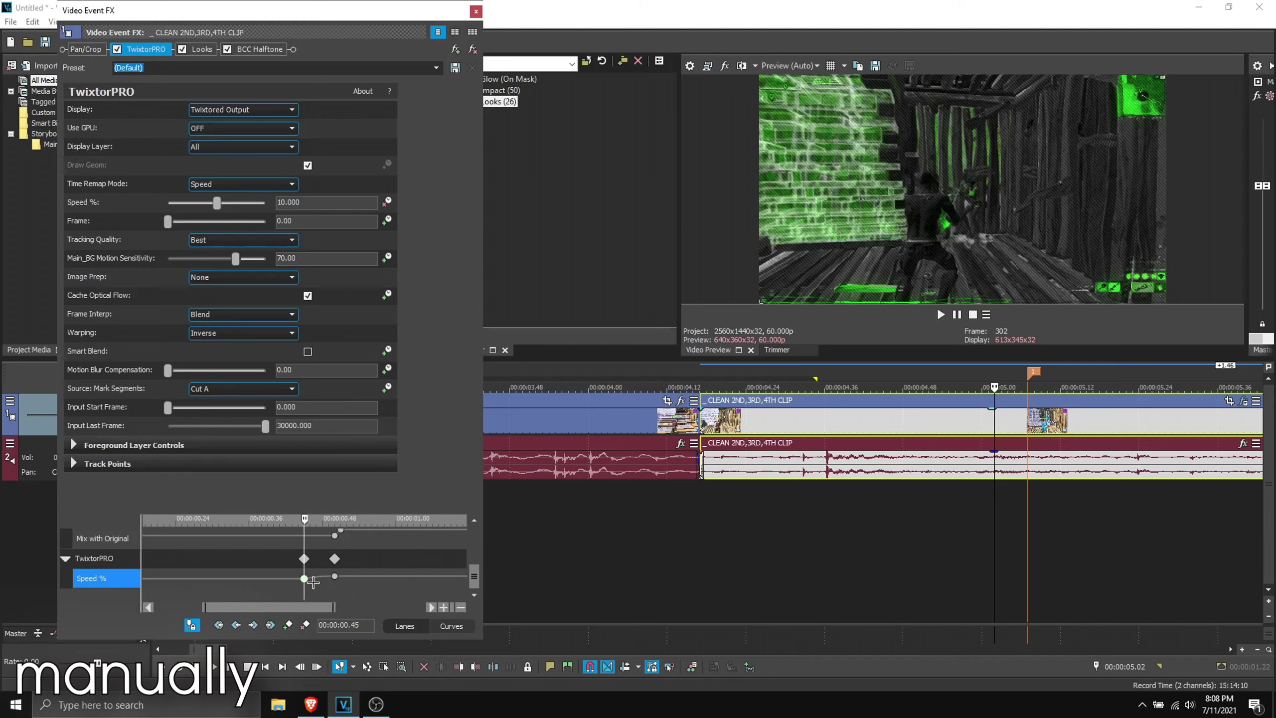
pyautogui.click(334, 576)
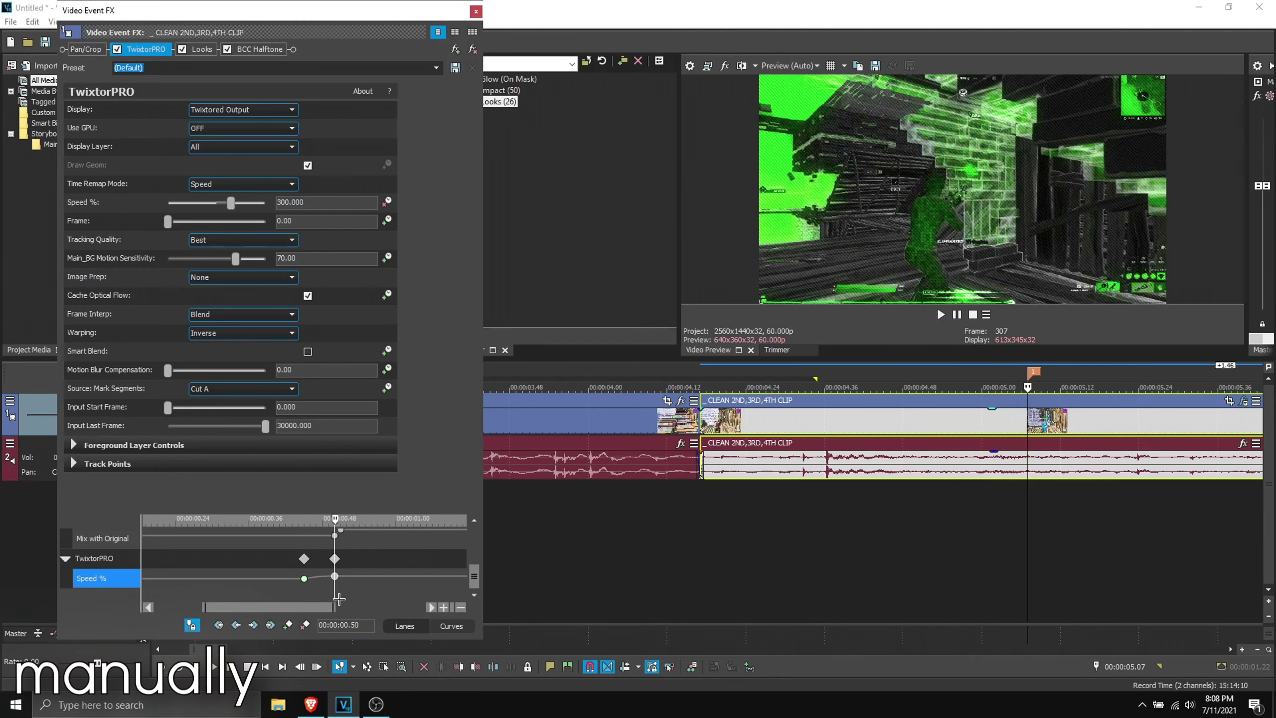
pyautogui.rightClick(334, 577)
pyautogui.click(353, 502)
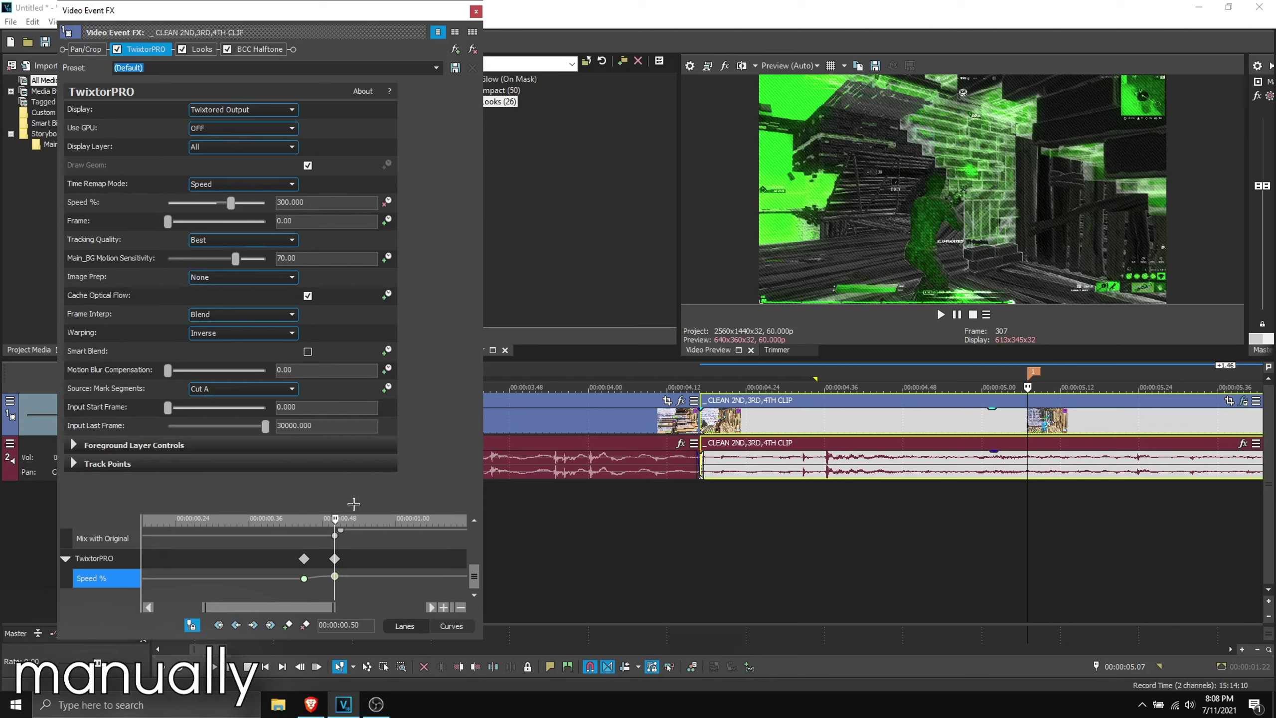
# Add a Speed % keyframe of 50 three frames after the 300% keyframe.
pyautogui.click(817, 236)
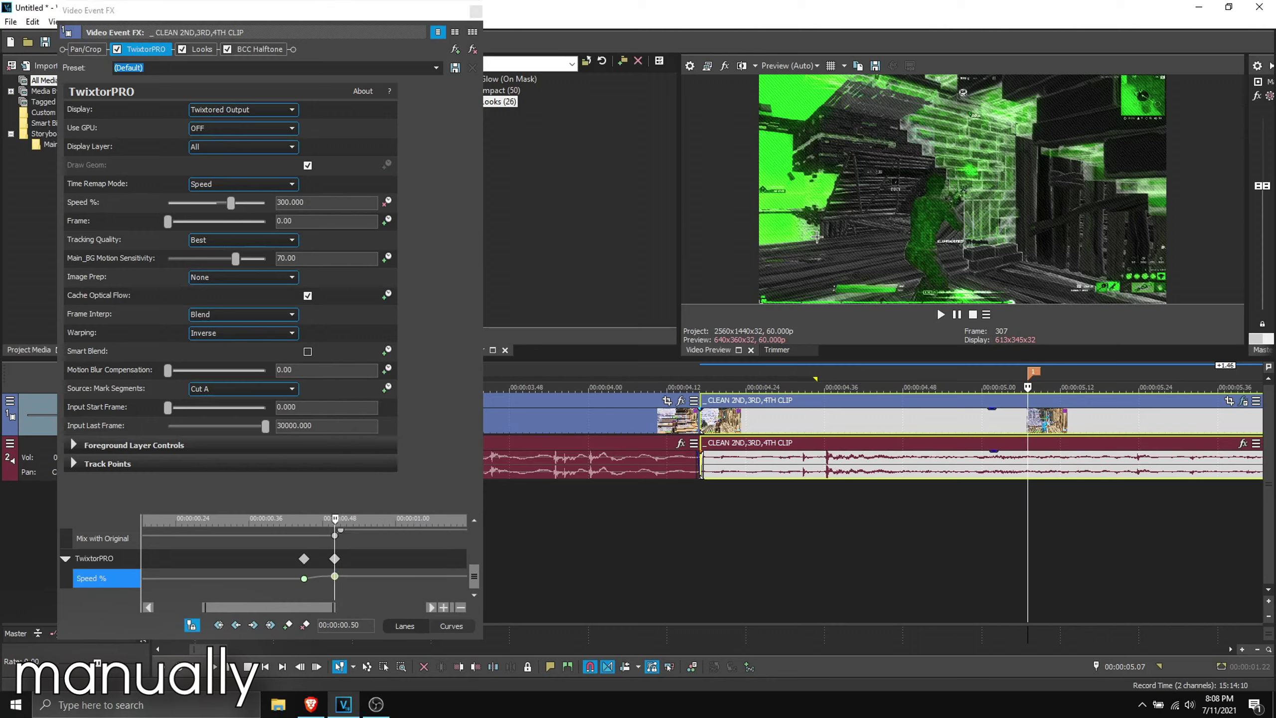
pyautogui.press('Right')
pyautogui.press('Right')
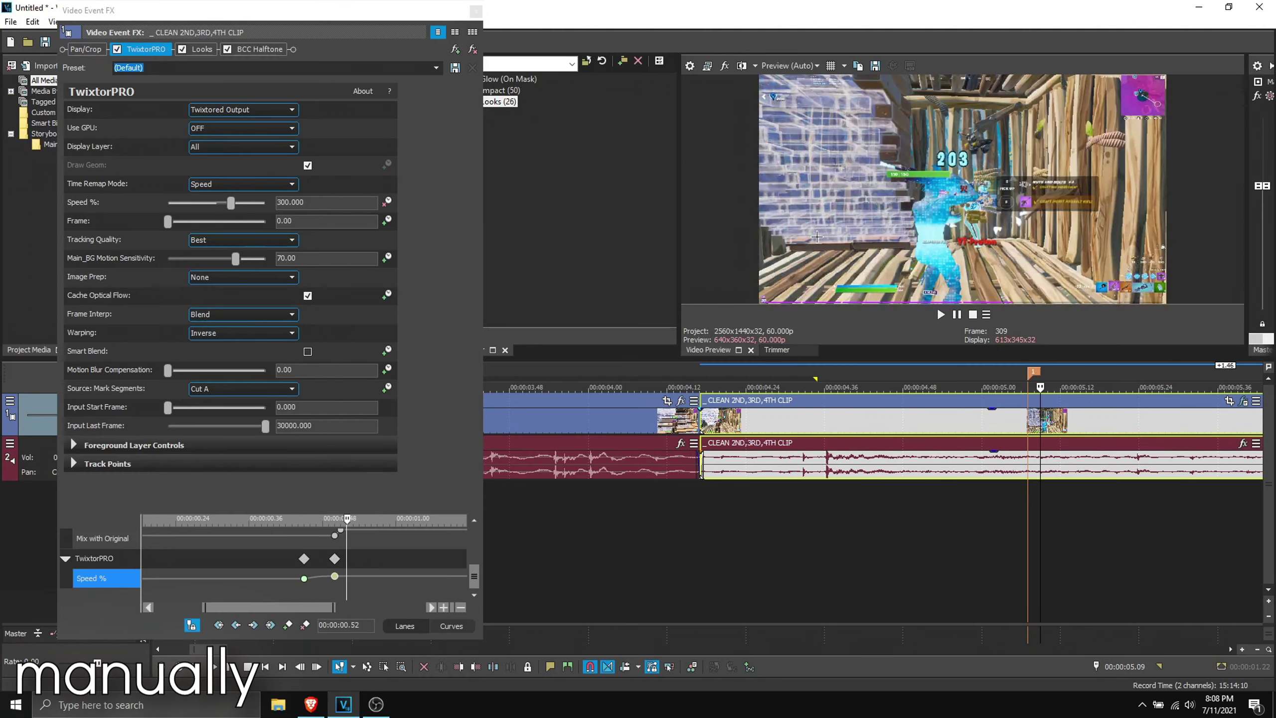
pyautogui.press('Right')
pyautogui.click(240, 206)
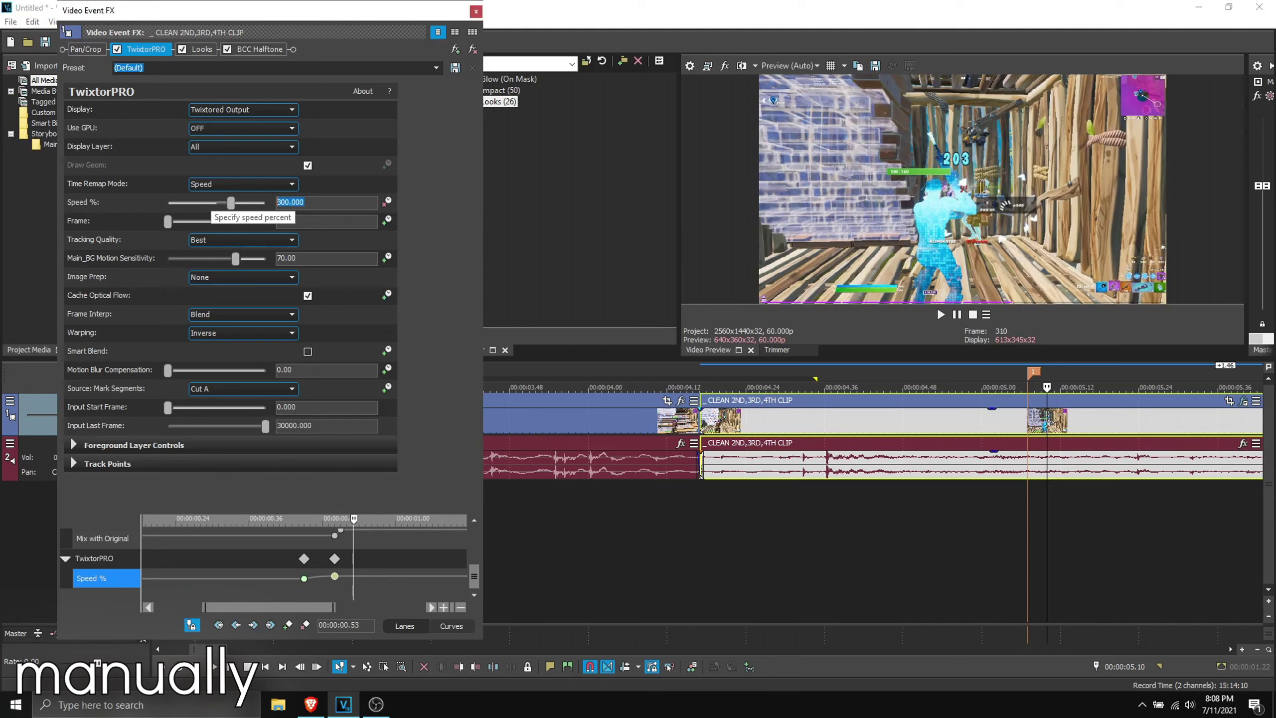
pyautogui.press('BackSpace')
pyautogui.press('Return')
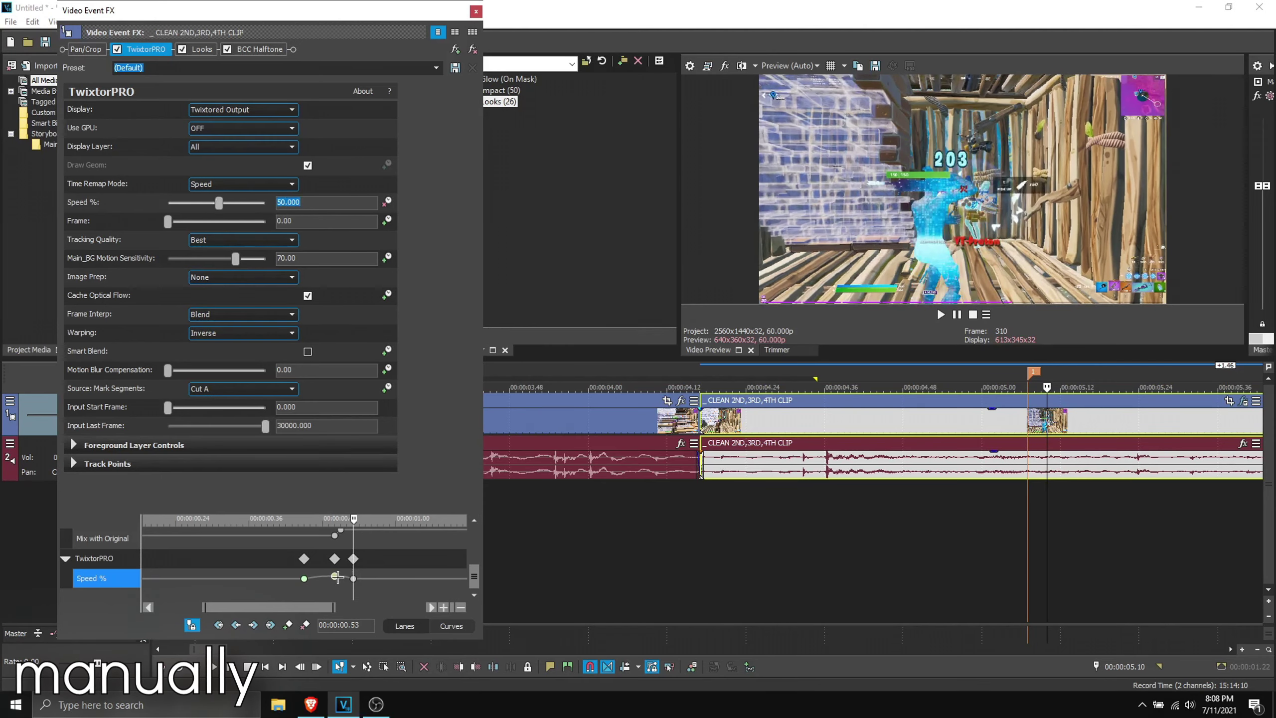
# Go to the 300% Speed keyframe and set TwixtorPRO's Main_BG Motion Sensitivity to 71.
pyautogui.scroll(-2, 336, 578)
pyautogui.click(295, 558)
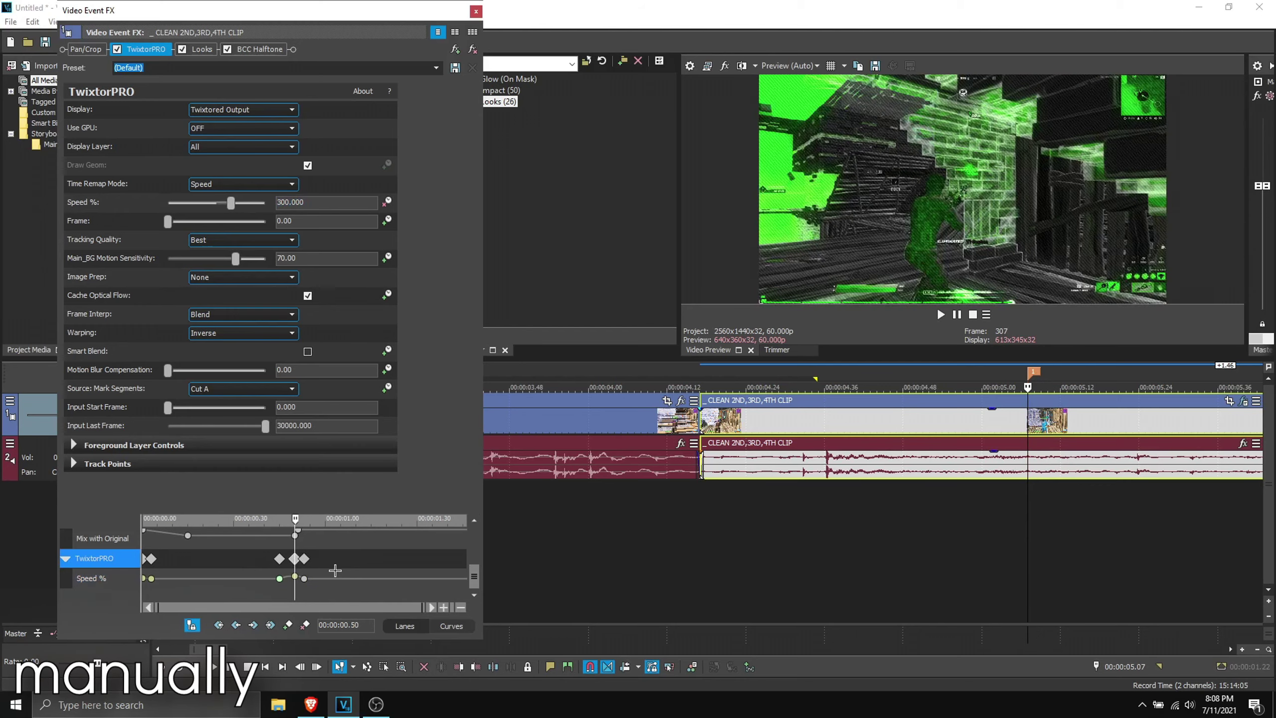
pyautogui.scroll(4, 334, 571)
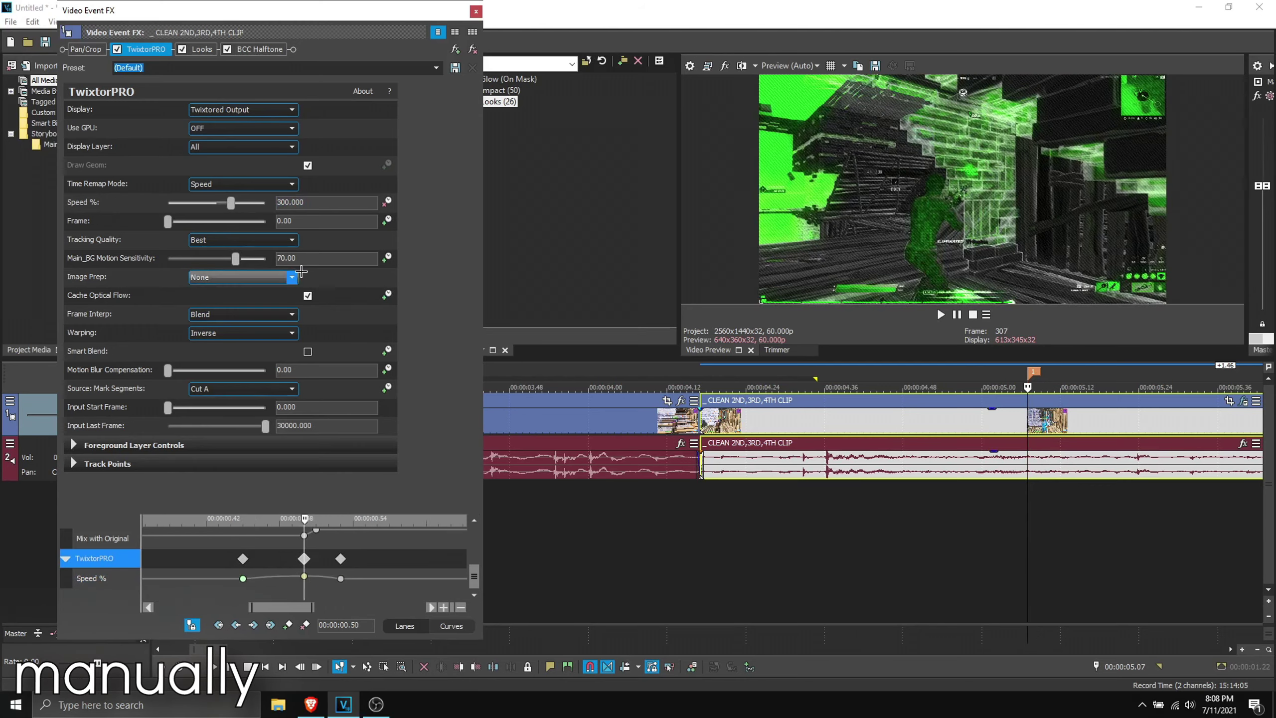
pyautogui.click(324, 260)
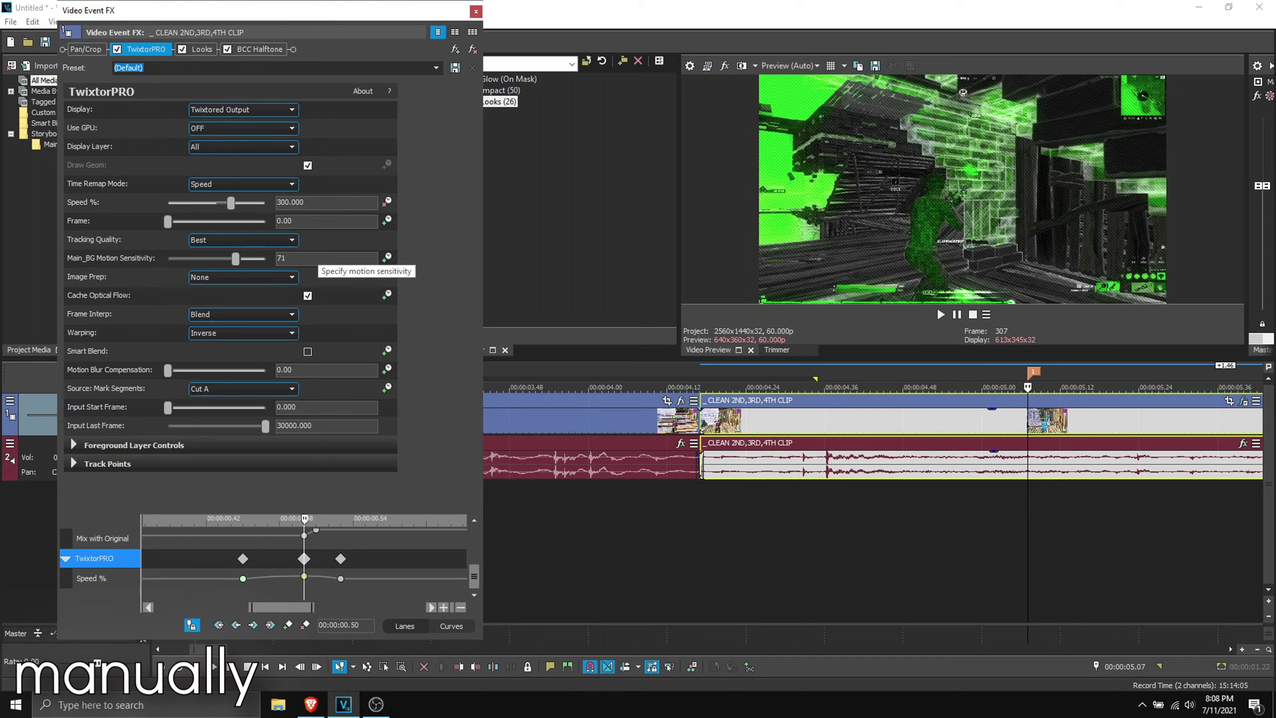
pyautogui.press('Return')
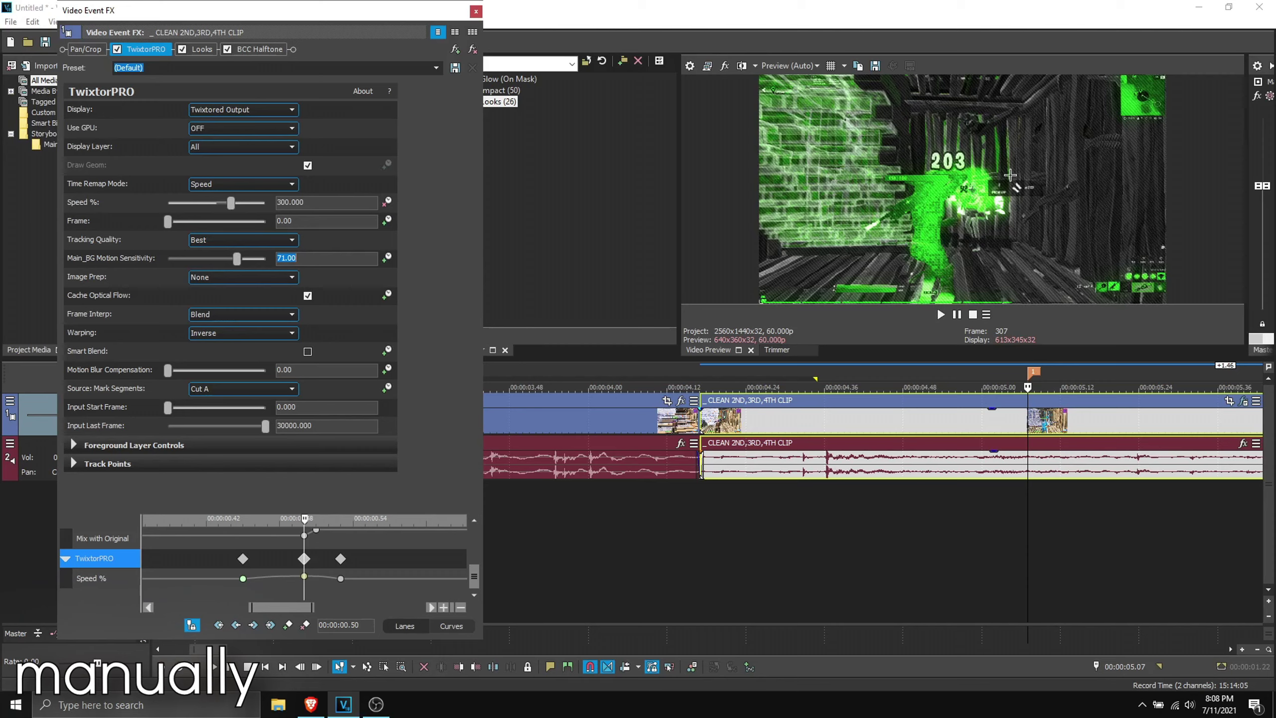
pyautogui.click(316, 258)
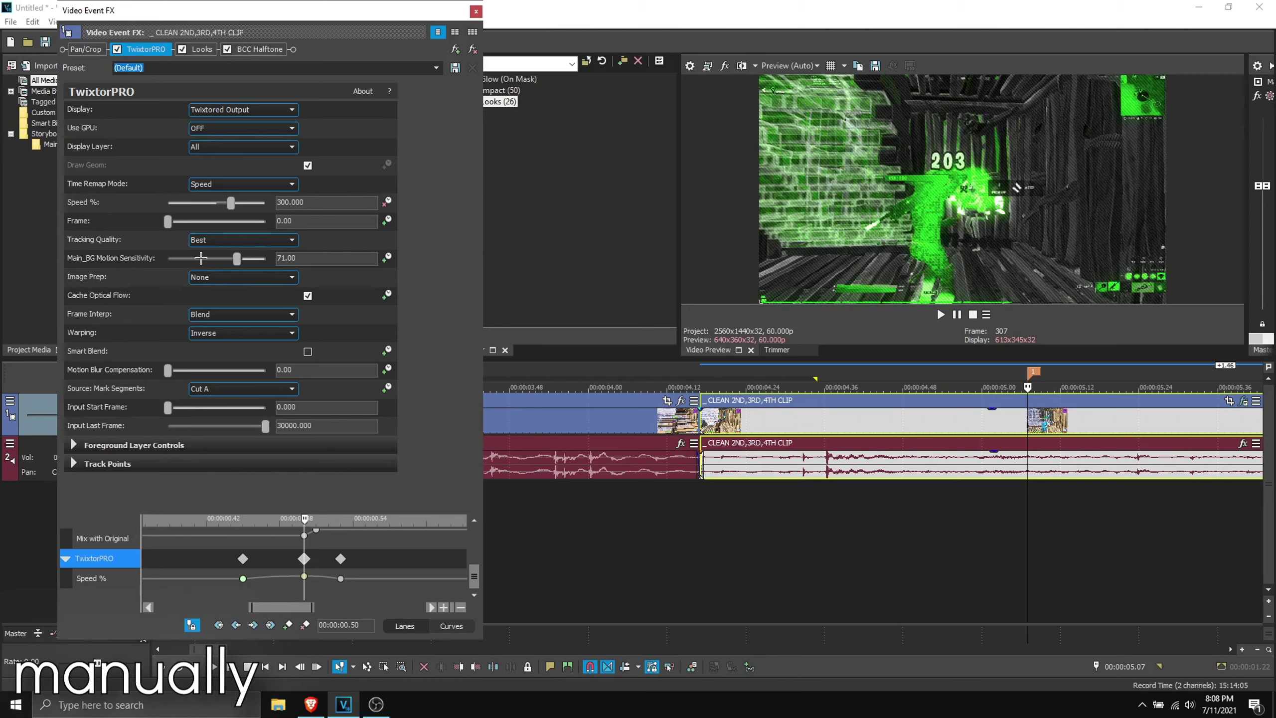
pyautogui.doubleClick(306, 259)
pyautogui.moveTo(317, 258); pyautogui.dragTo(283, 259)
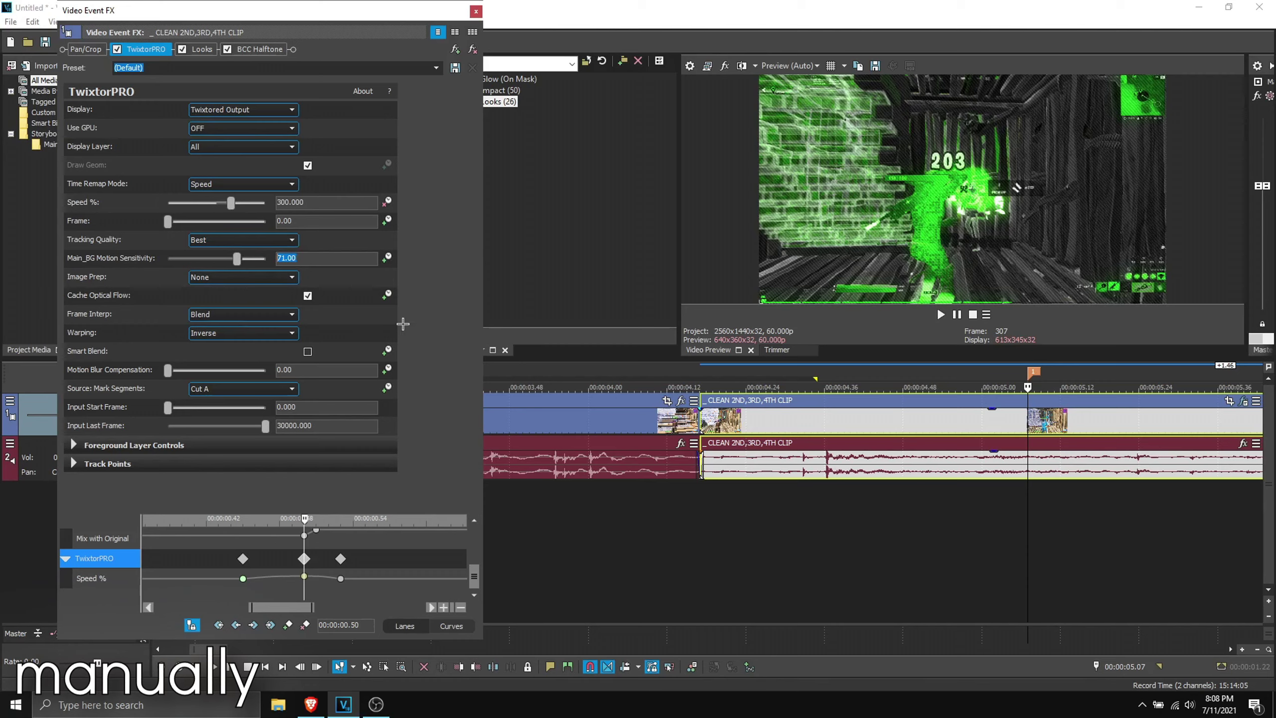
pyautogui.scroll(-4, 264, 578)
pyautogui.click(279, 578)
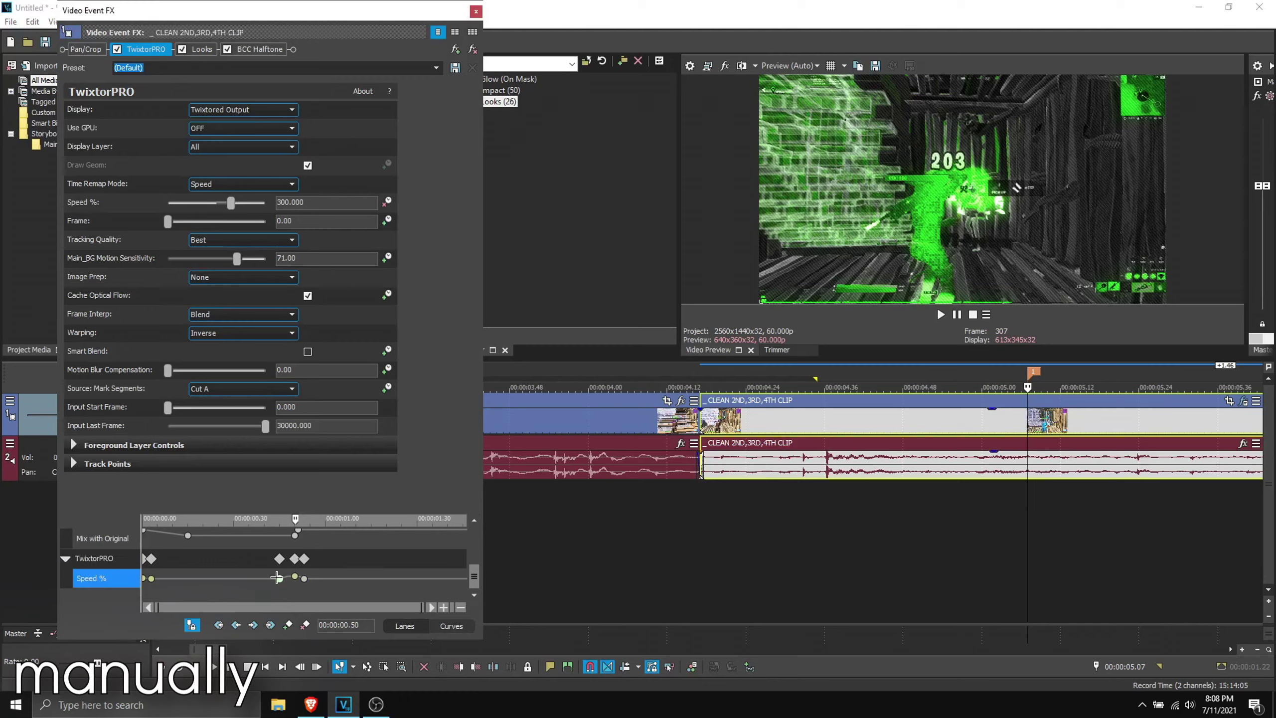
# Try adding a Speed % keyframe of 10 at 00:00:00.24, well before the existing pre-kill keyframe.
pyautogui.moveTo(230, 557)
pyautogui.mouseDown()
pyautogui.moveTo(198, 559)
pyautogui.moveTo(216, 560)
pyautogui.mouseUp()
pyautogui.moveTo(312, 203); pyautogui.dragTo(235, 220)
pyautogui.write('10')
pyautogui.press('Return')
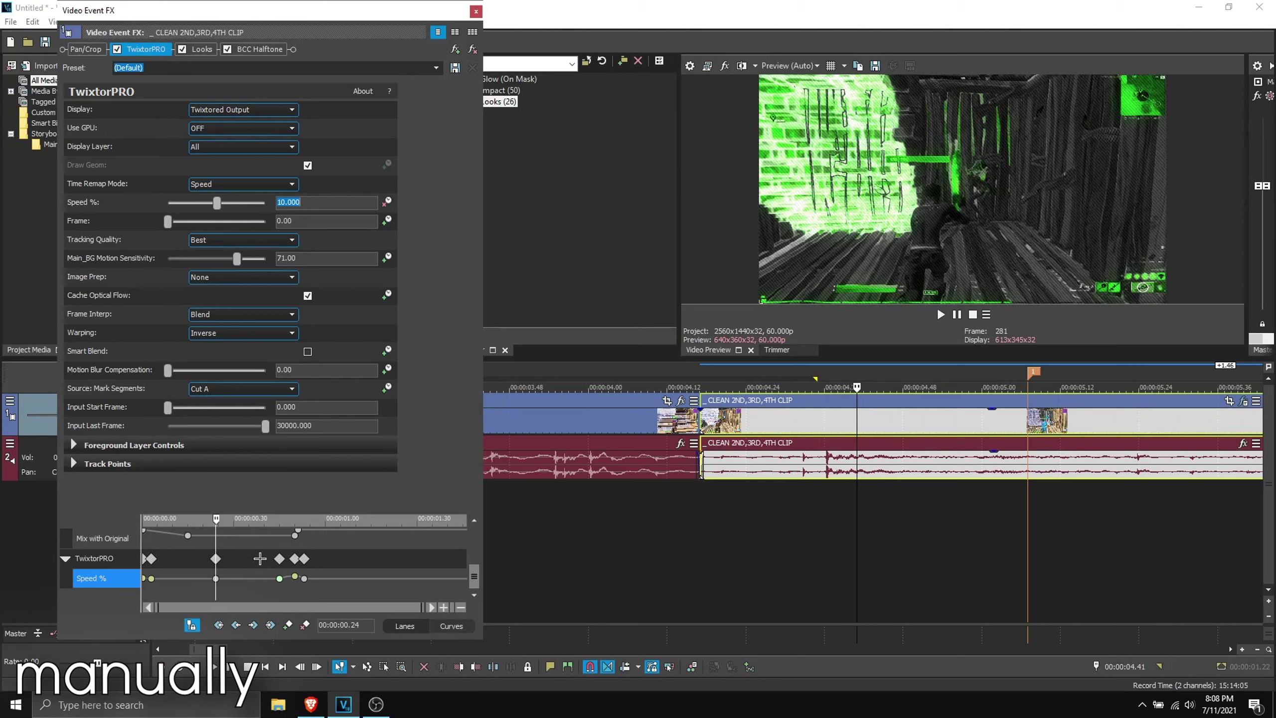
pyautogui.click(211, 558)
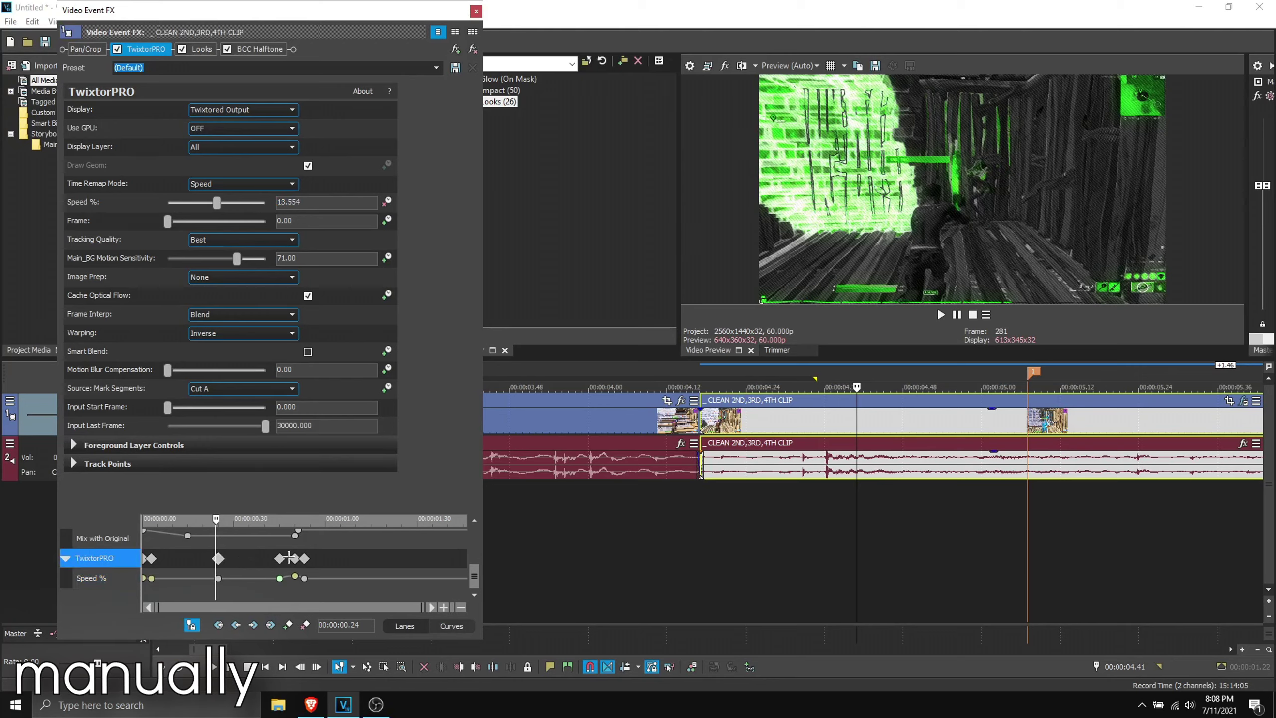
# Try a Main_BG Motion Sensitivity of 72 at the 300% Speed keyframe.
pyautogui.click(296, 577)
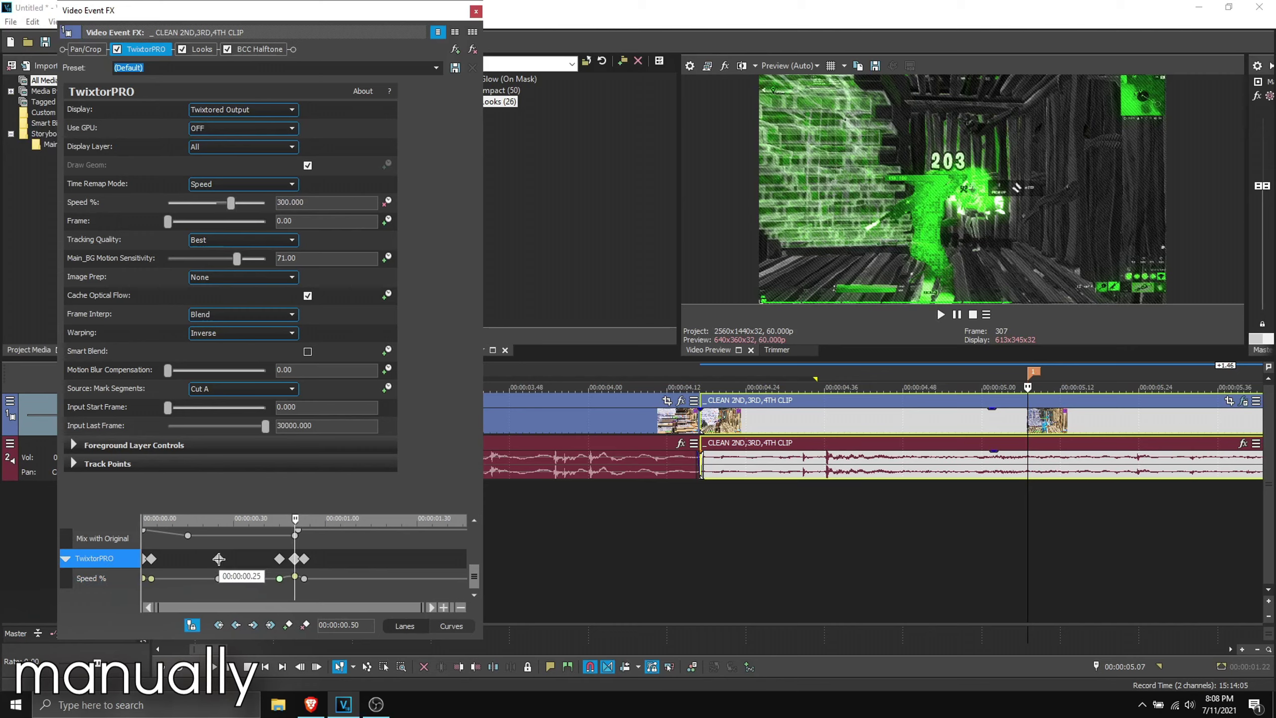
pyautogui.moveTo(297, 258); pyautogui.dragTo(176, 268)
pyautogui.write('72')
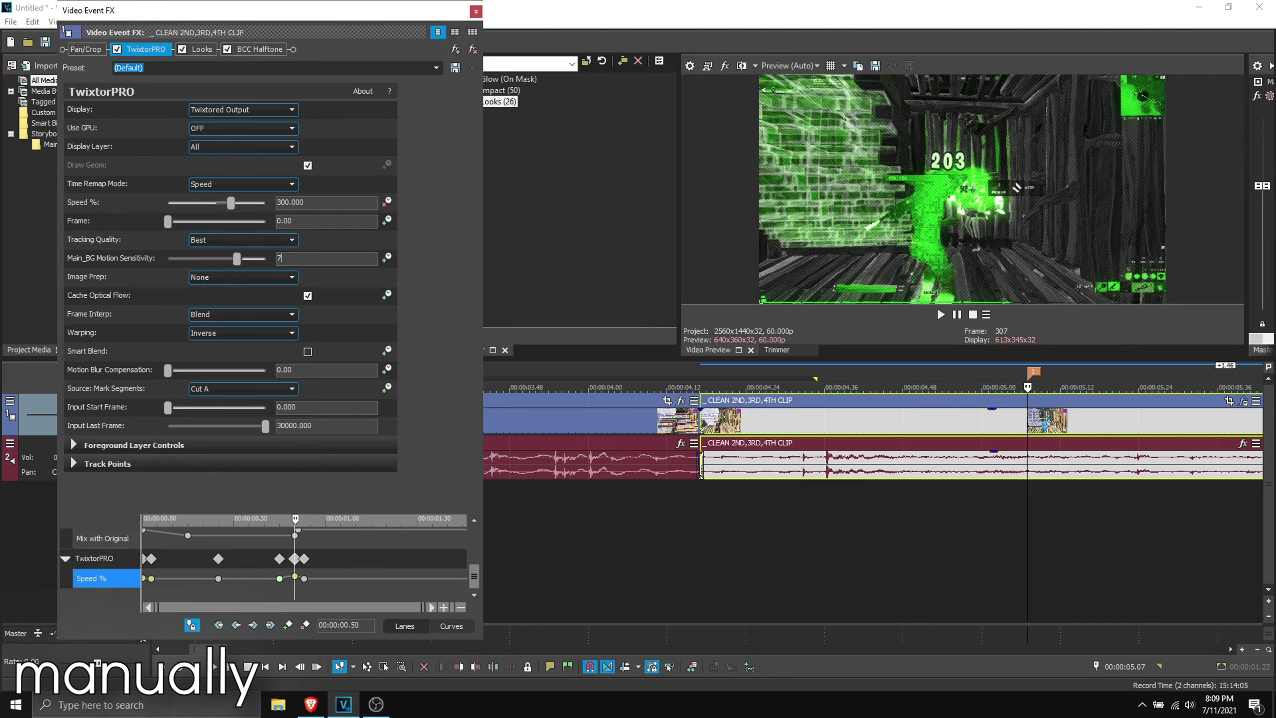
pyautogui.press('Return')
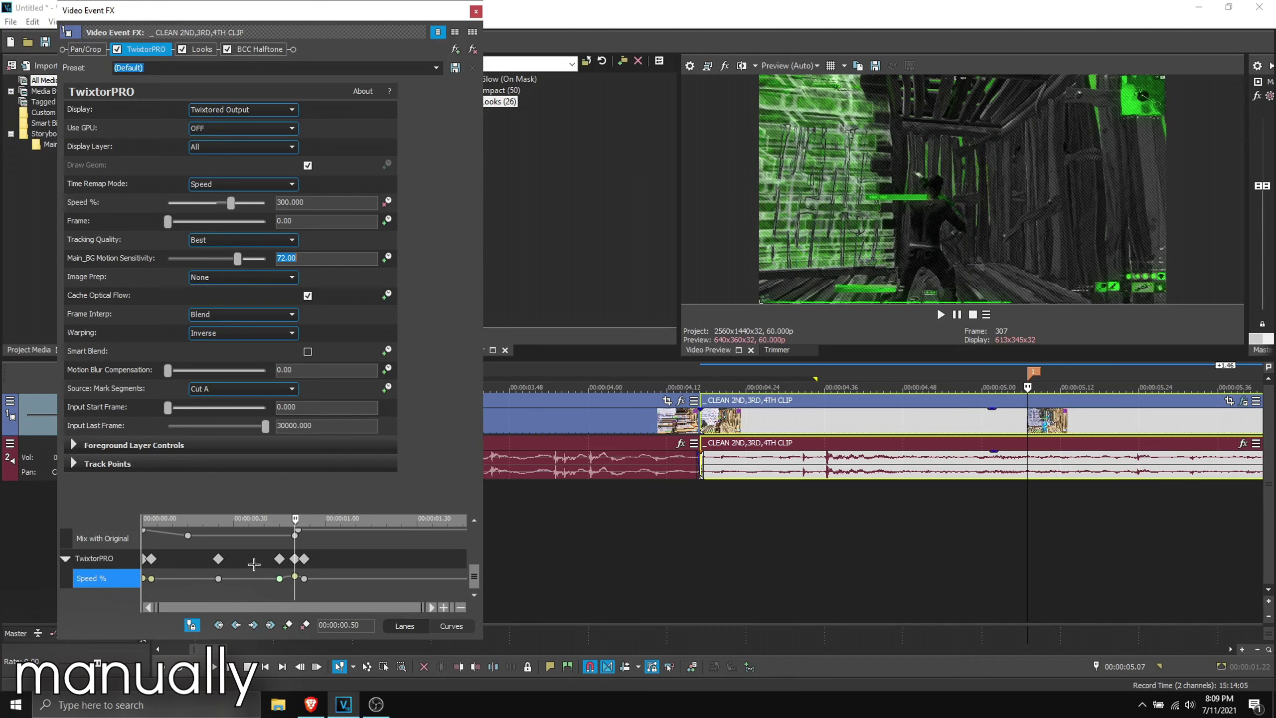
# Try moving the extra 10% Speed keyframe earlier to 00:00:00.12 and raising Main_BG Motion Sensitivity to 73.
pyautogui.click(218, 558)
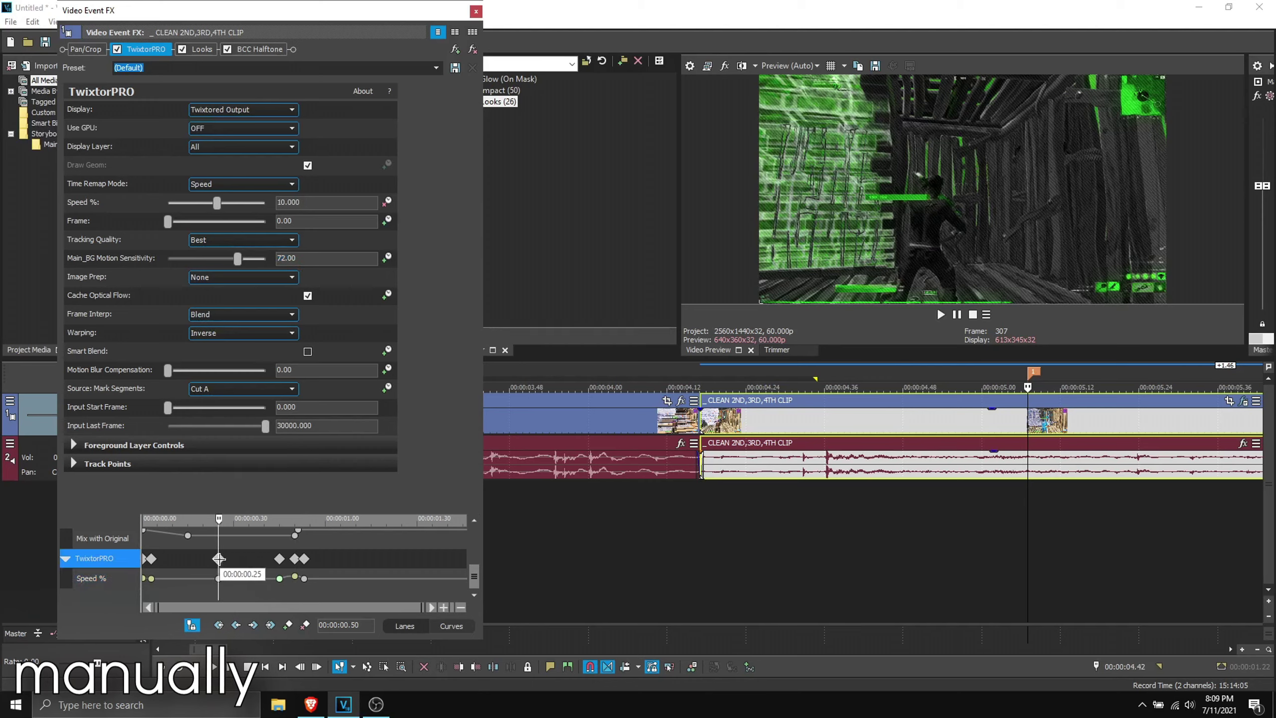
pyautogui.click(293, 558)
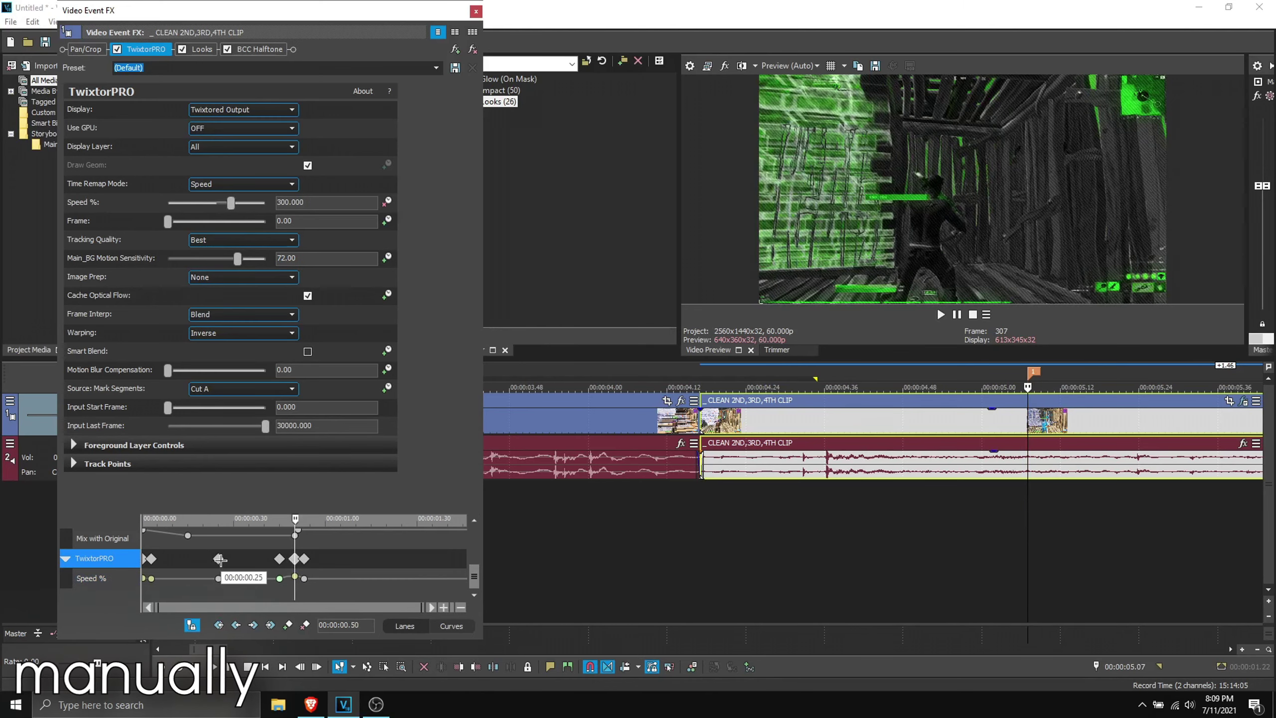
pyautogui.moveTo(217, 556); pyautogui.dragTo(179, 558)
pyautogui.click(285, 258)
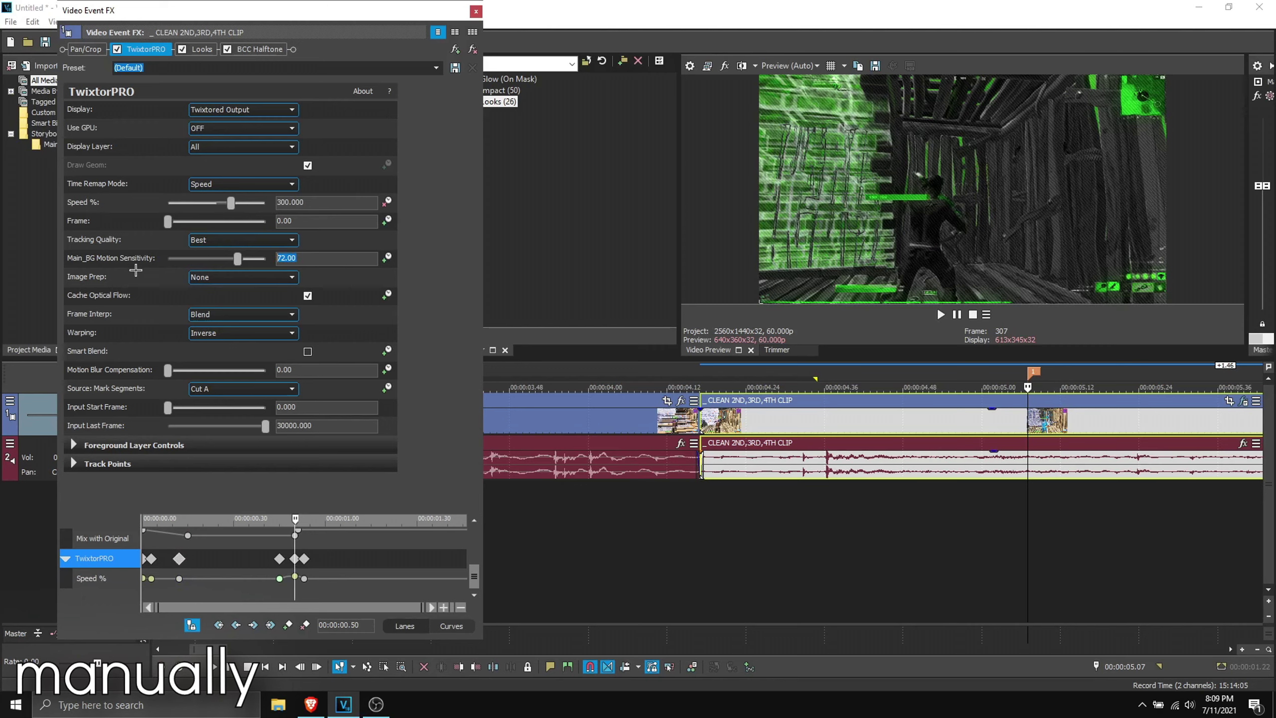
pyautogui.press('Up')
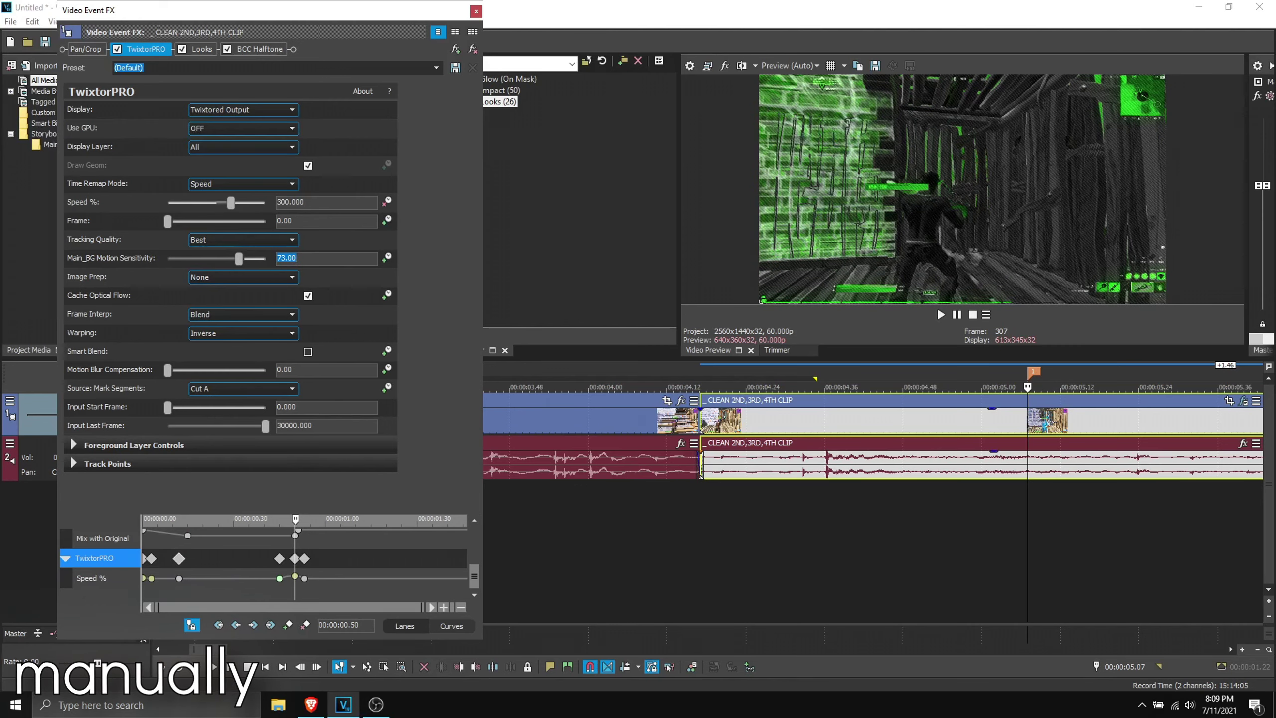
# Undo the extra 10% Speed keyframe and the sensitivity changes, and return to the 300% Speed keyframe.
pyautogui.click(179, 578)
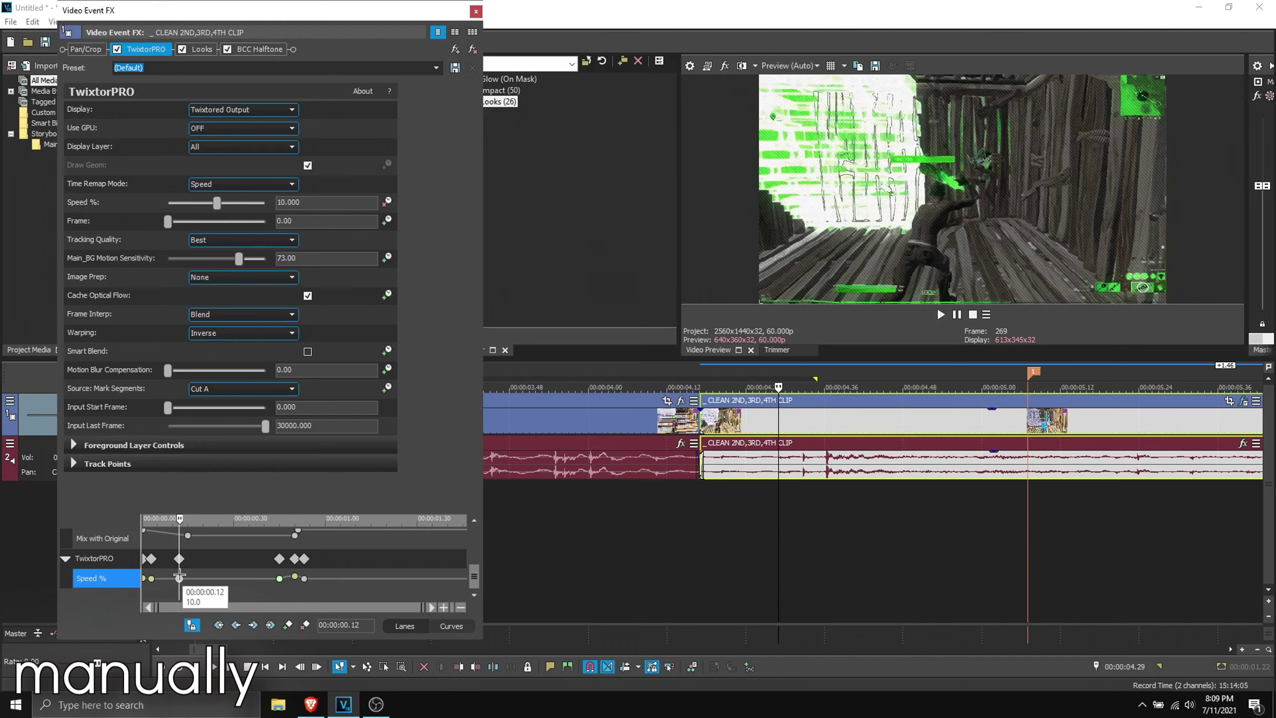
pyautogui.hotkey('ctrl', 'z')
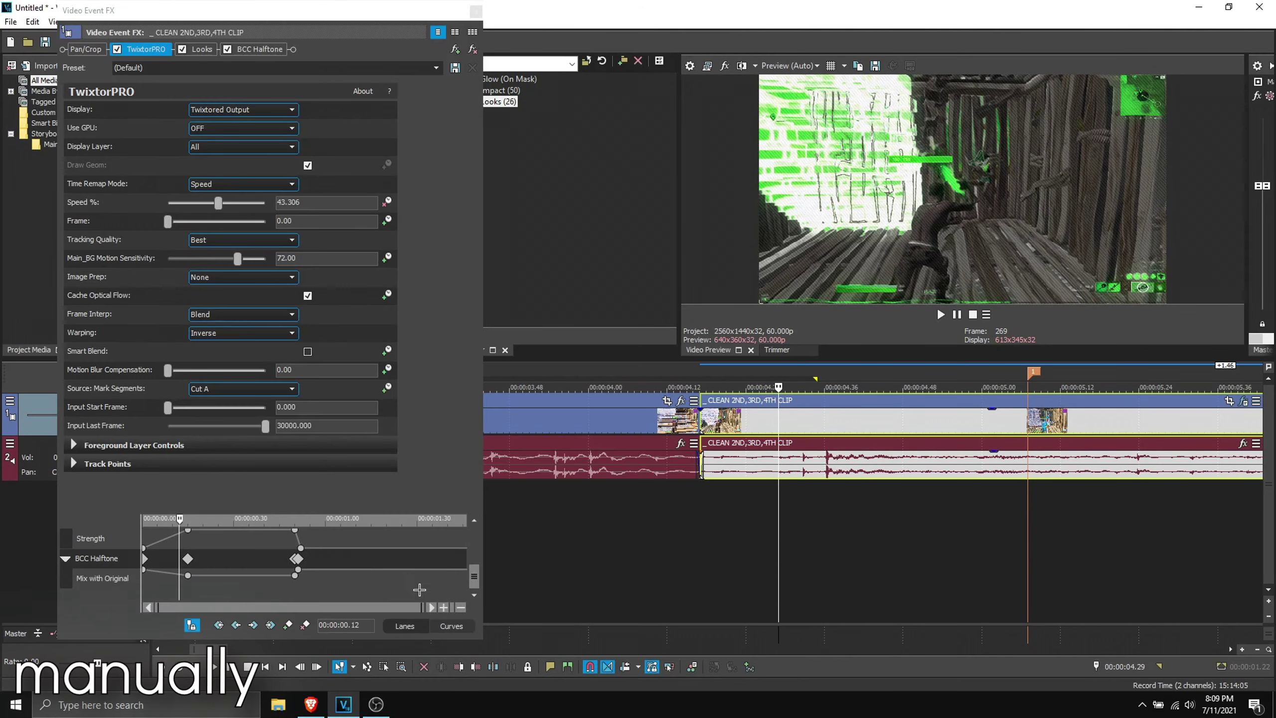
pyautogui.click(298, 556)
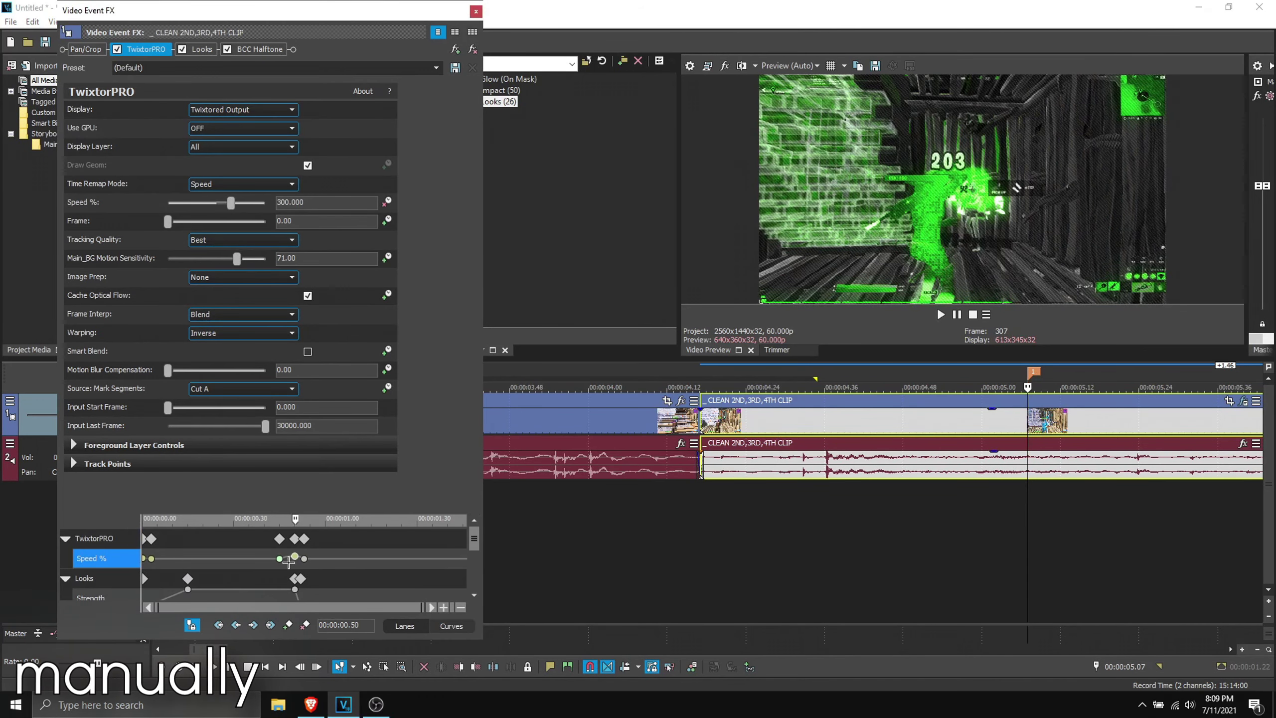
# Leave the event effects window and mark a time selection across the second clip.
pyautogui.moveTo(280, 558)
pyautogui.scroll(-2, 621, 424)
pyautogui.click(621, 425)
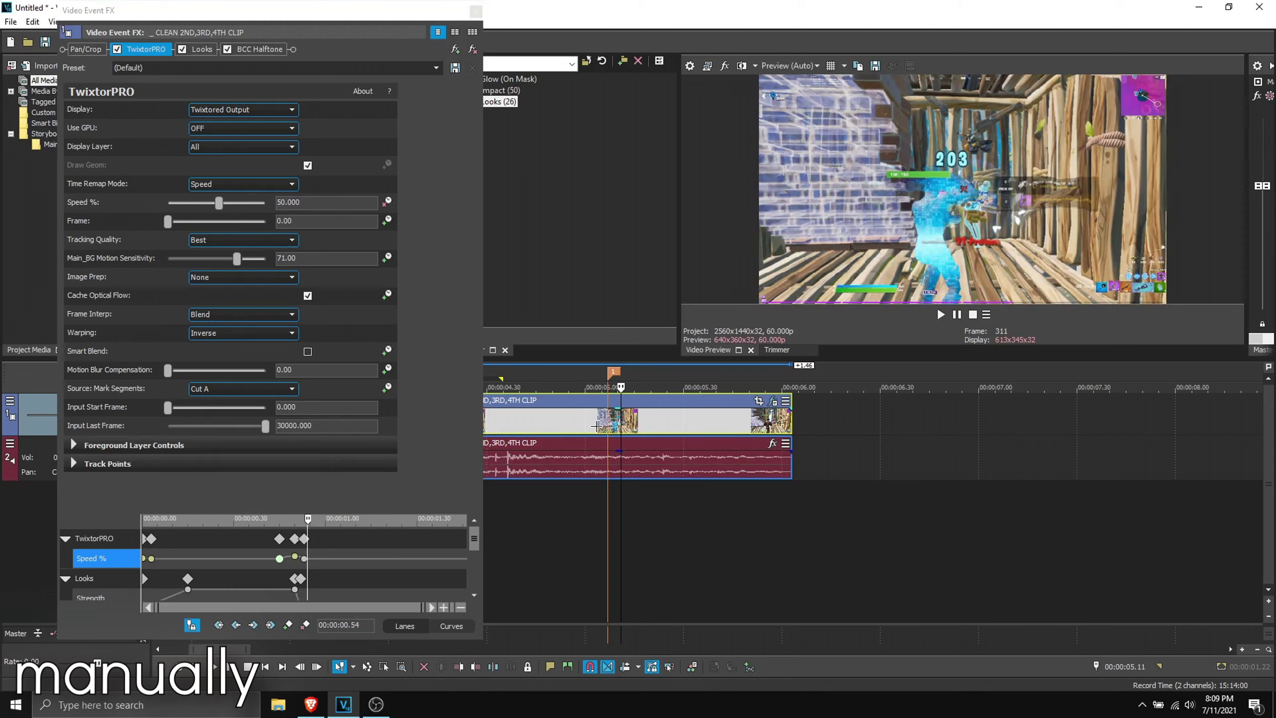
pyautogui.click(603, 176)
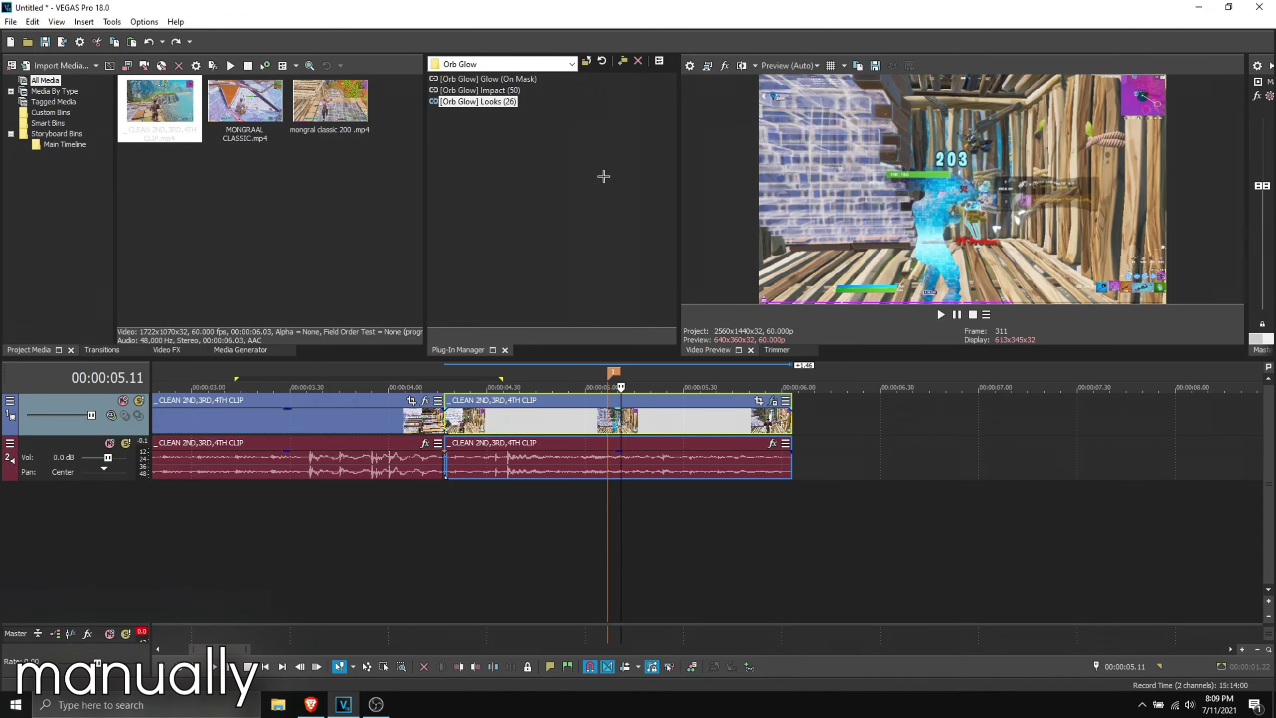
pyautogui.moveTo(792, 419); pyautogui.dragTo(792, 417)
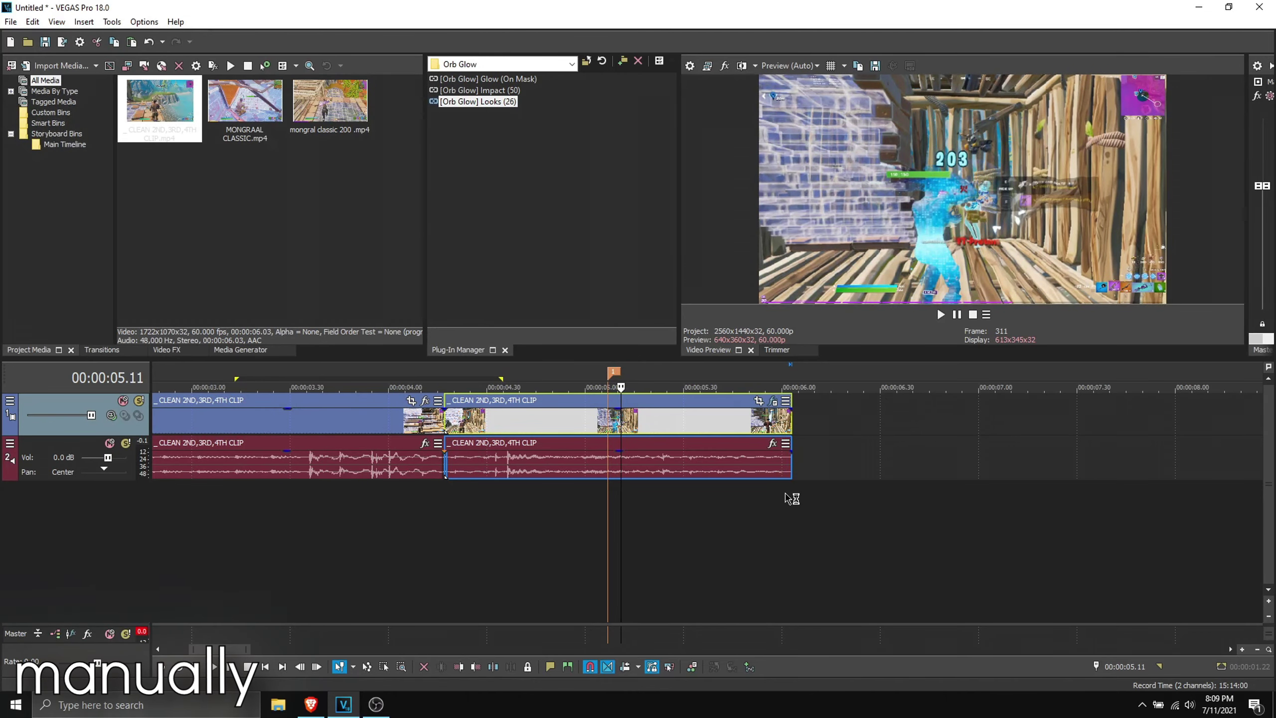
pyautogui.moveTo(792, 498); pyautogui.dragTo(445, 497)
# Play back the selected section to review the speed ramp and the glow effect.
pyautogui.click(940, 314)
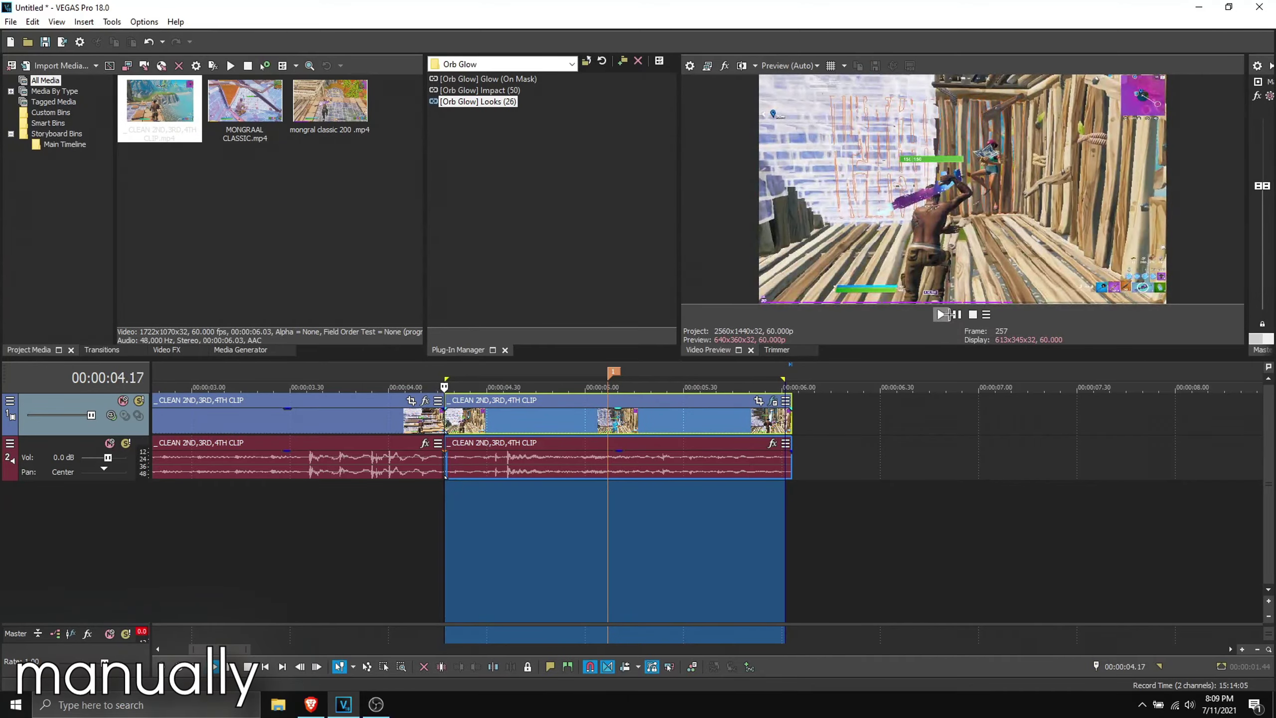
pyautogui.click(945, 315)
pyautogui.click(972, 314)
pyautogui.click(942, 315)
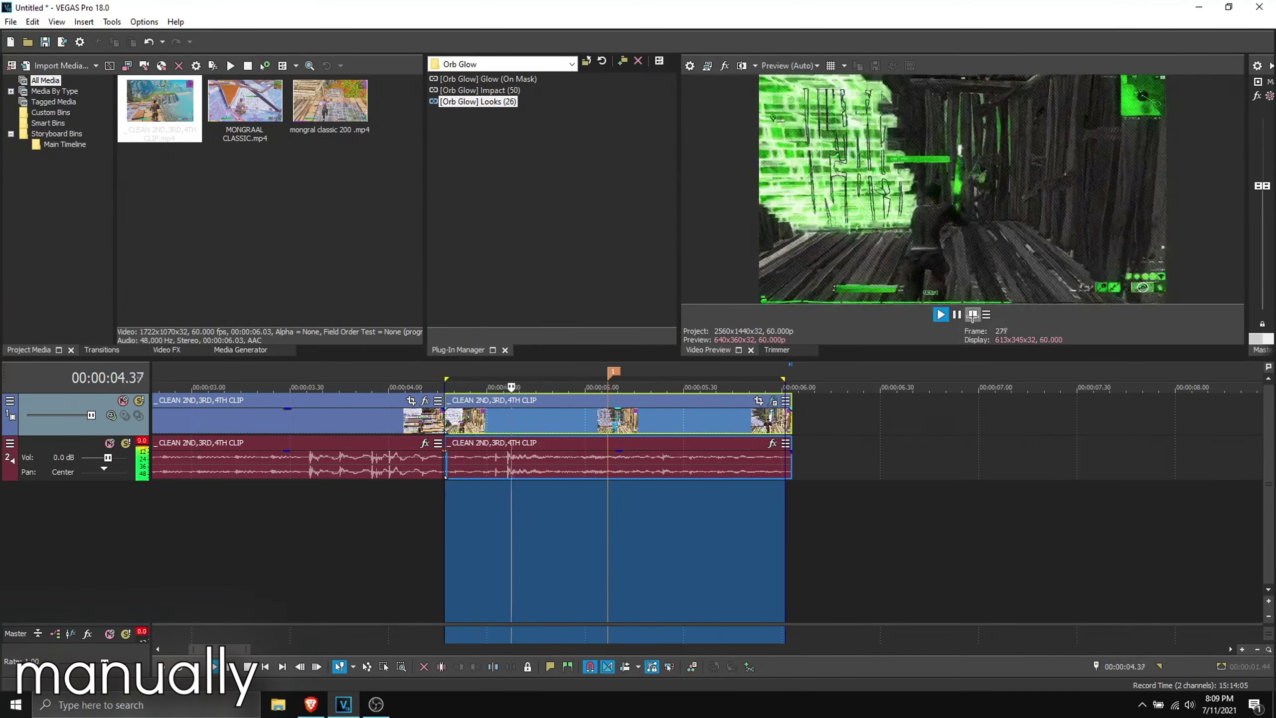
pyautogui.click(972, 315)
pyautogui.click(940, 315)
# Mark the second clip's full length as the time selection and open the Render As dialog.
pyautogui.moveTo(796, 471); pyautogui.dragTo(444, 471)
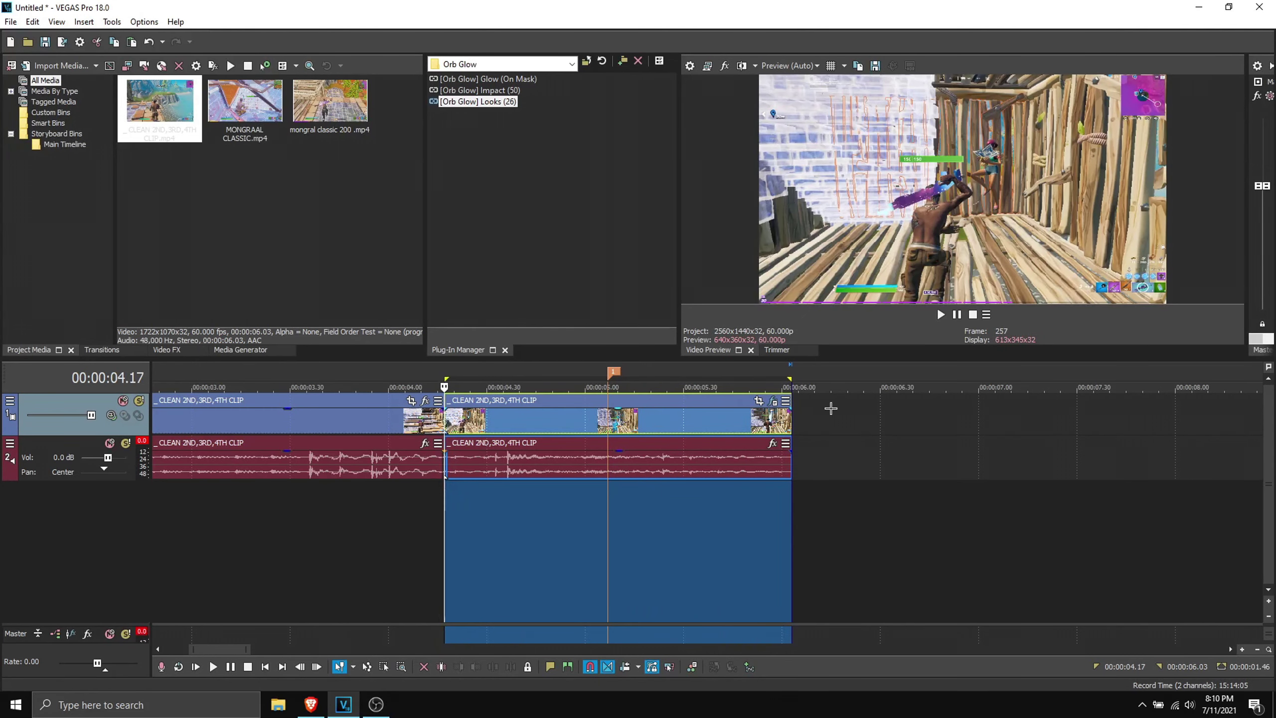
pyautogui.scroll(-3, 660, 427)
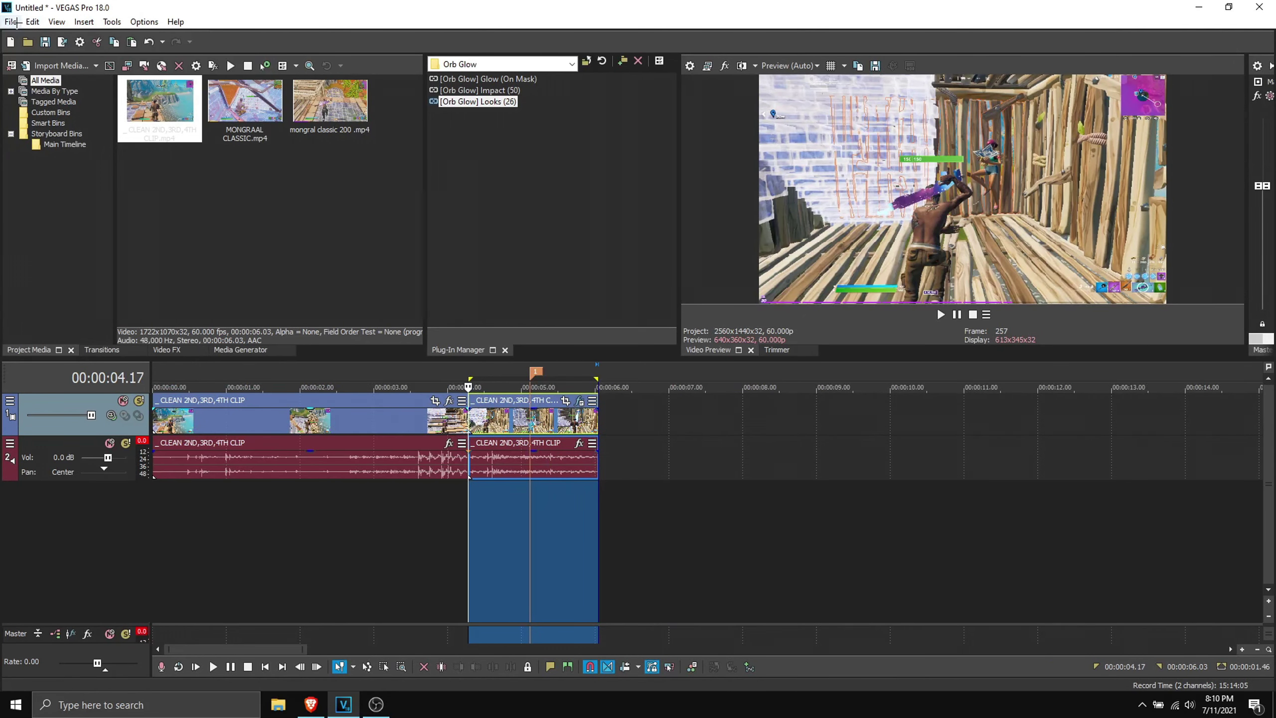
pyautogui.click(12, 21)
pyautogui.click(24, 135)
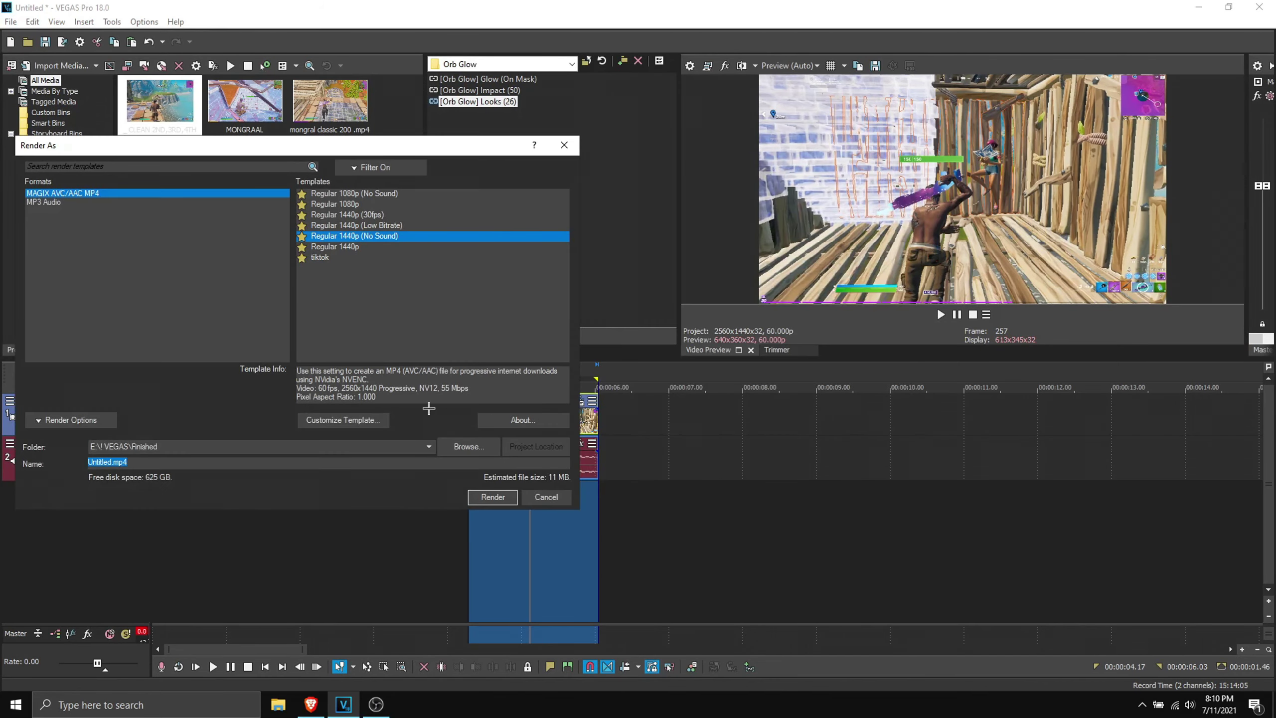
# Examine the Regular 1440p (No Sound) template's frame width, height and audio settings without altering them.
pyautogui.click(369, 420)
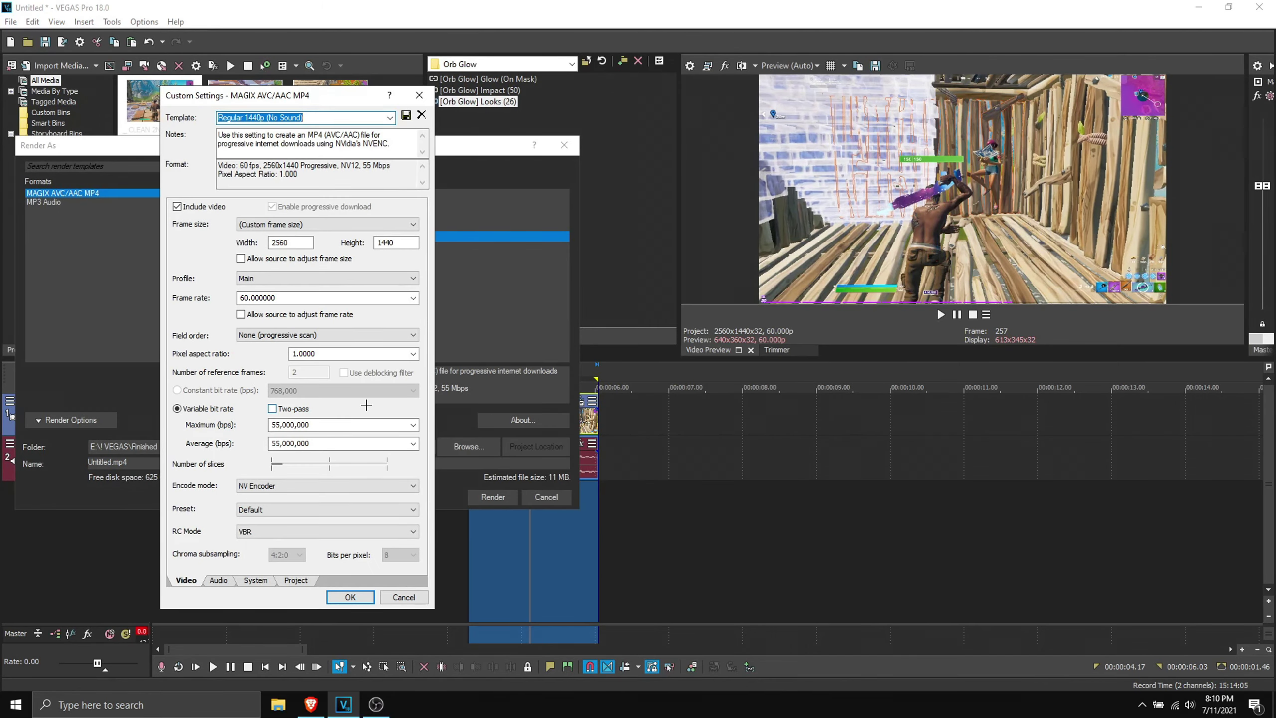
pyautogui.doubleClick(287, 242)
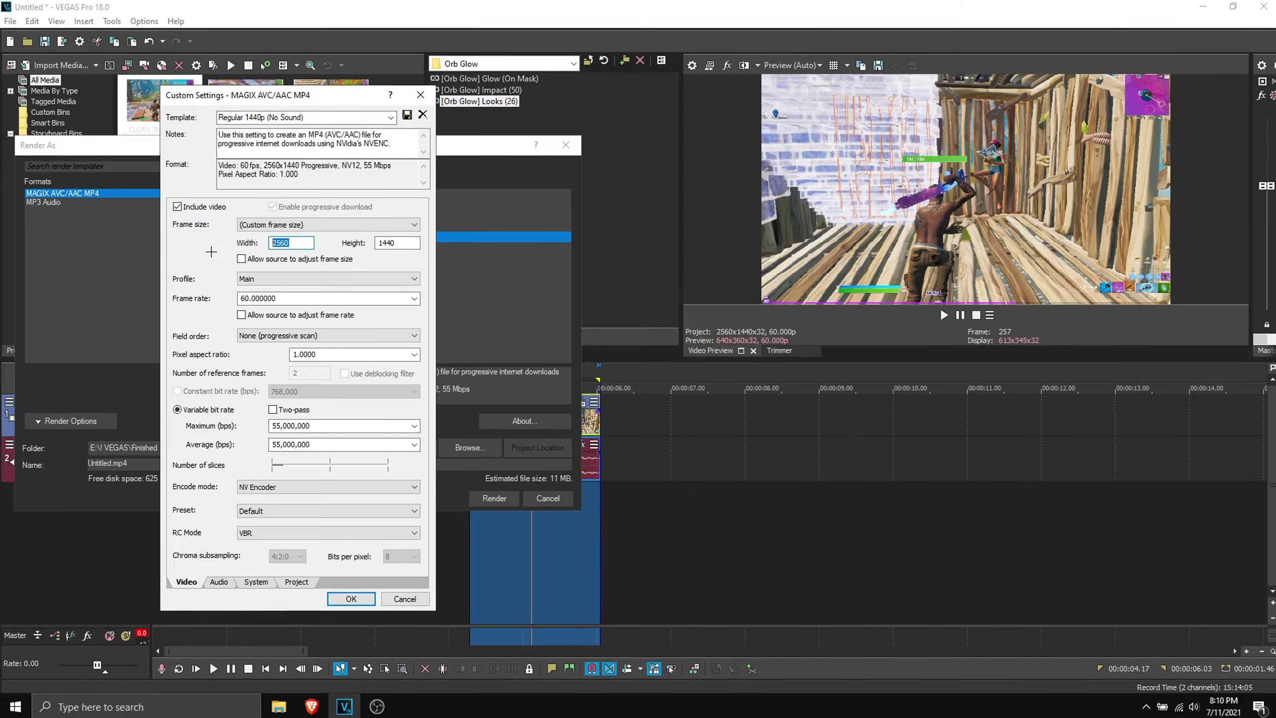
pyautogui.press('Tab')
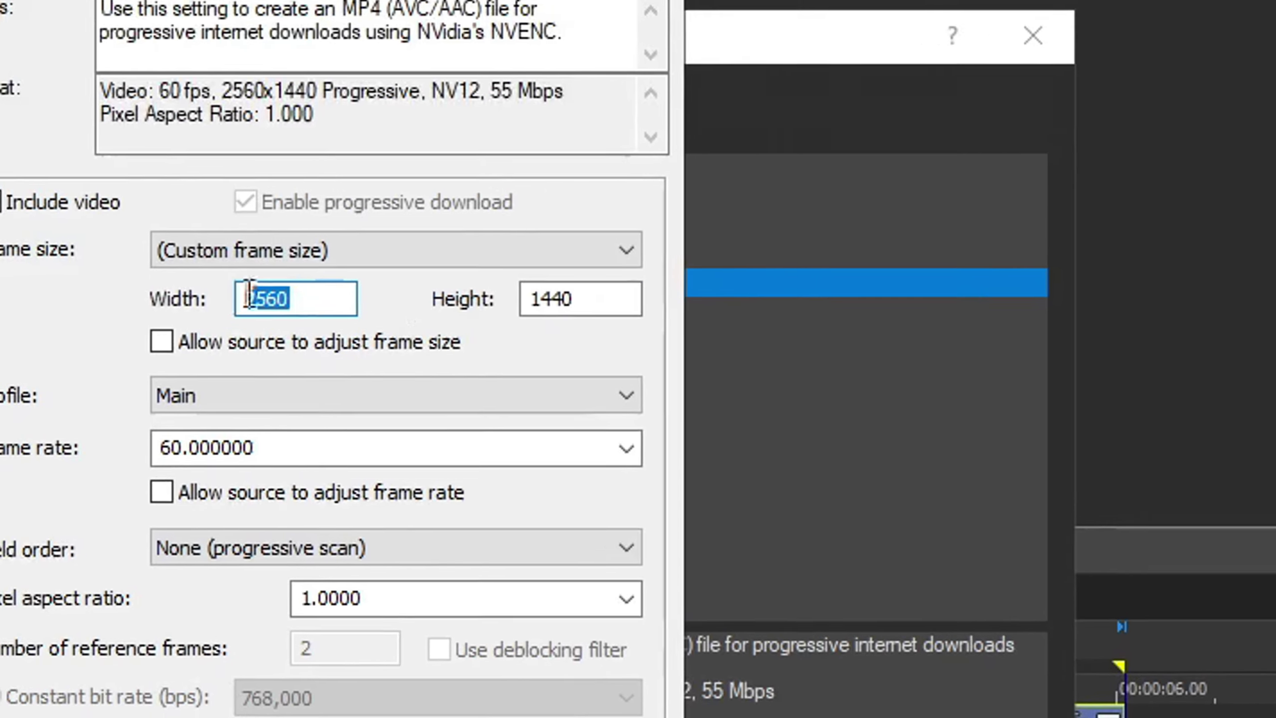
pyautogui.doubleClick(522, 297)
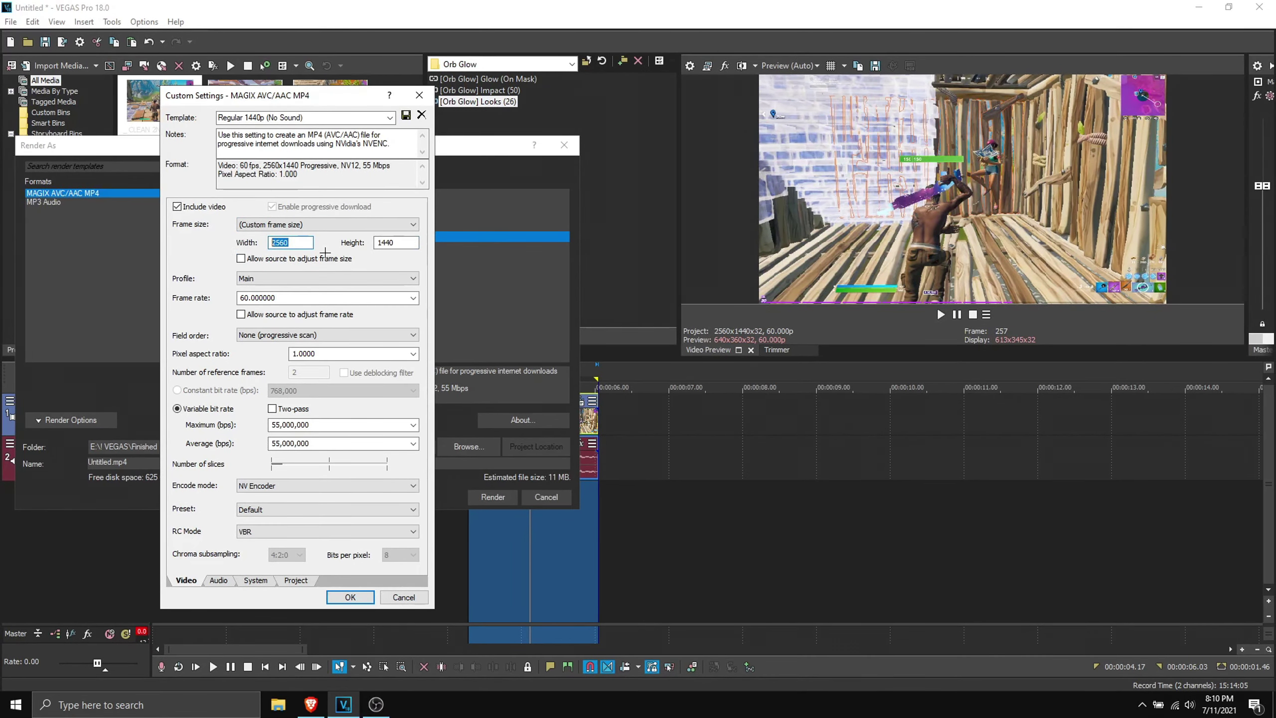
pyautogui.doubleClick(288, 243)
pyautogui.click(218, 580)
pyautogui.click(185, 580)
pyautogui.click(350, 597)
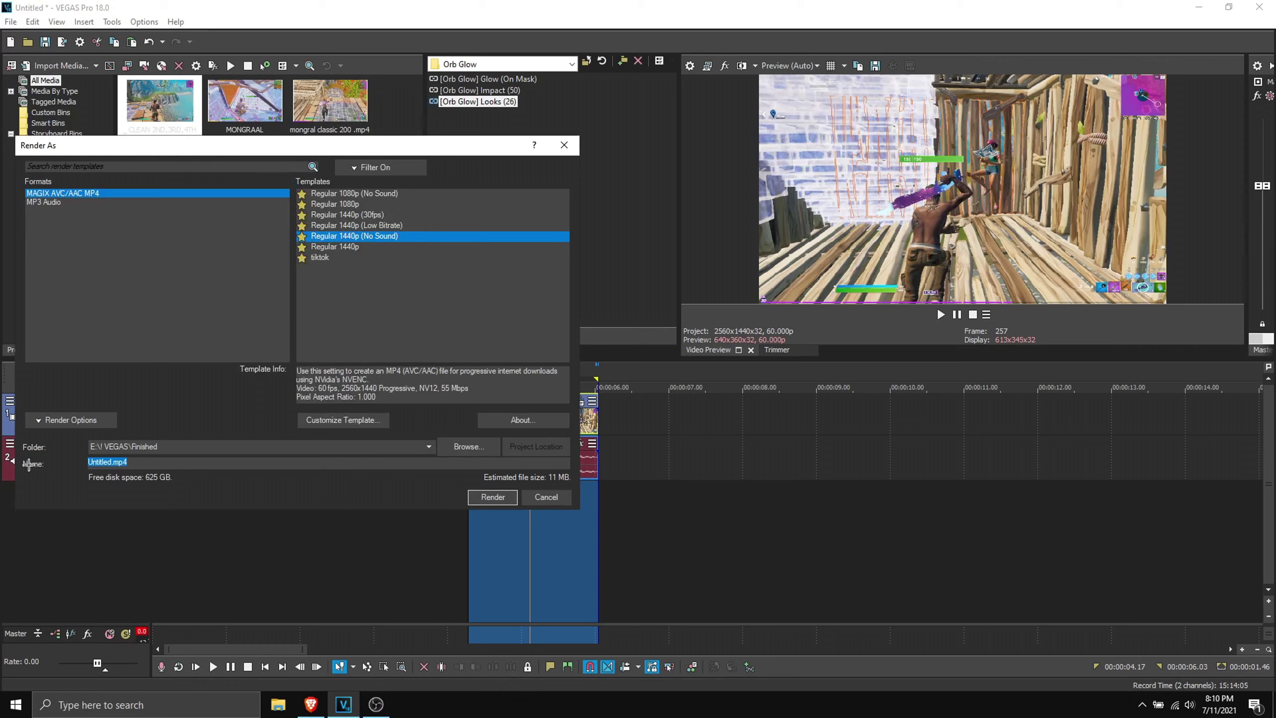
# Render the selection as nawidnawiud.mp4 and place the rendered file on the video track after the second clip.
pyautogui.write('nawidnawiud')
pyautogui.click(473, 497)
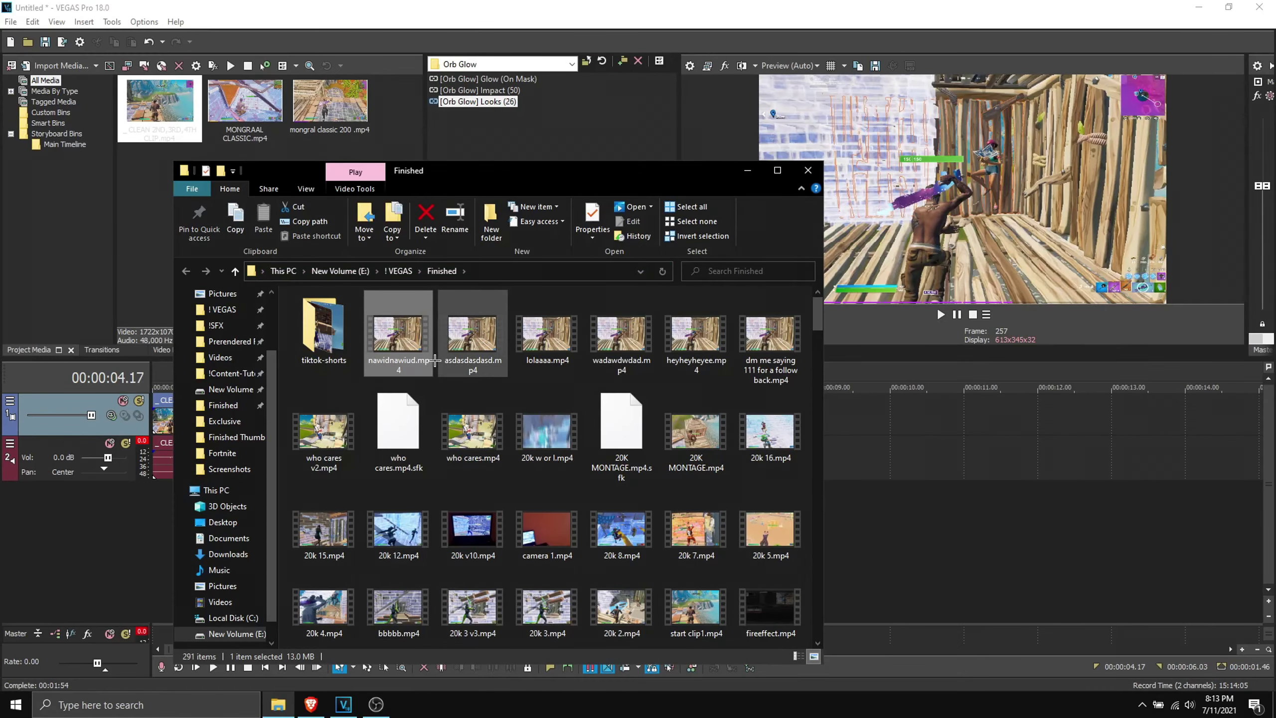
pyautogui.moveTo(434, 359); pyautogui.dragTo(923, 410)
pyautogui.moveTo(788, 416); pyautogui.dragTo(525, 421)
# Delete the original second clip and move the rendered nawidnawiud clip into its place, directly after the first clip.
pyautogui.click(527, 421)
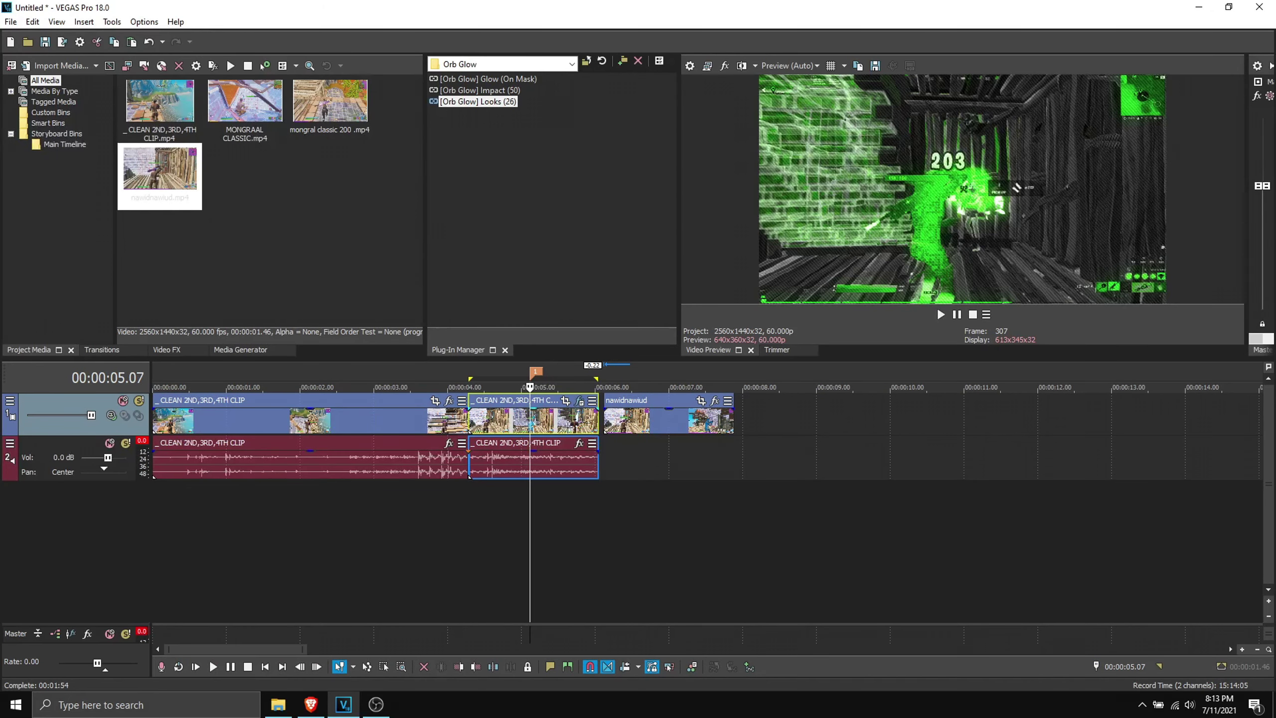
pyautogui.press('Delete')
pyautogui.moveTo(636, 421); pyautogui.dragTo(500, 417)
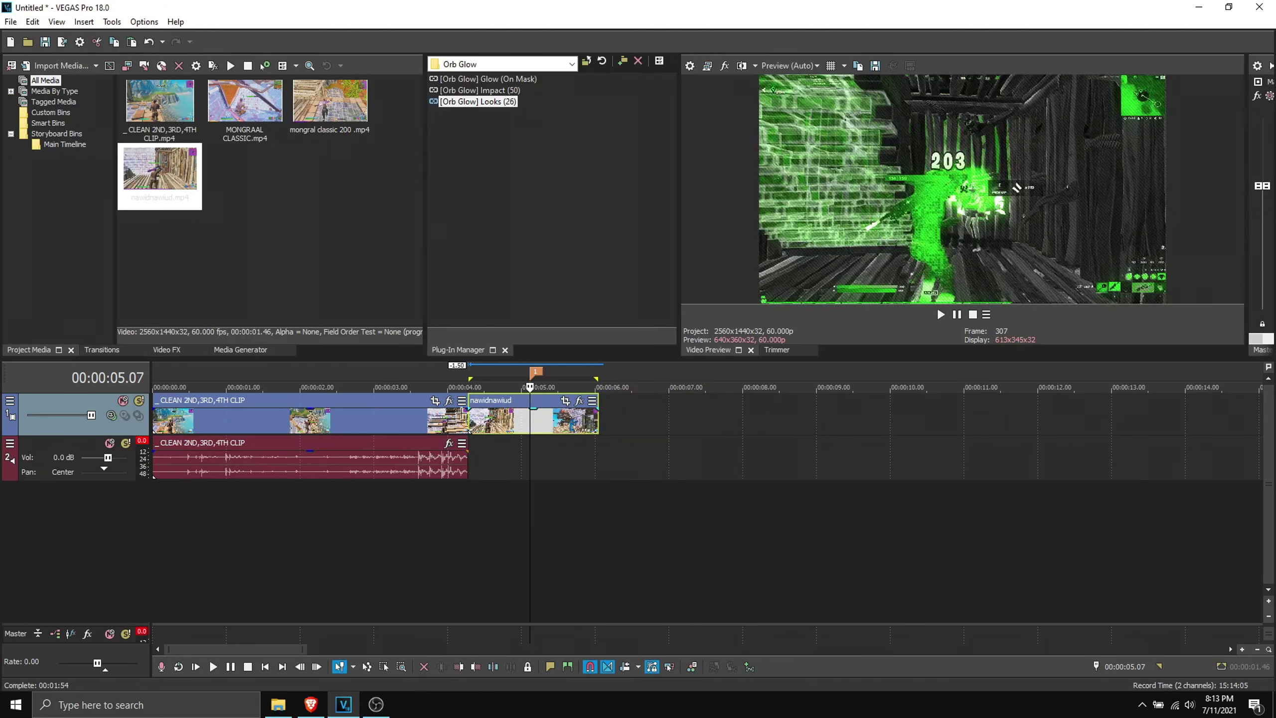
pyautogui.click(500, 421)
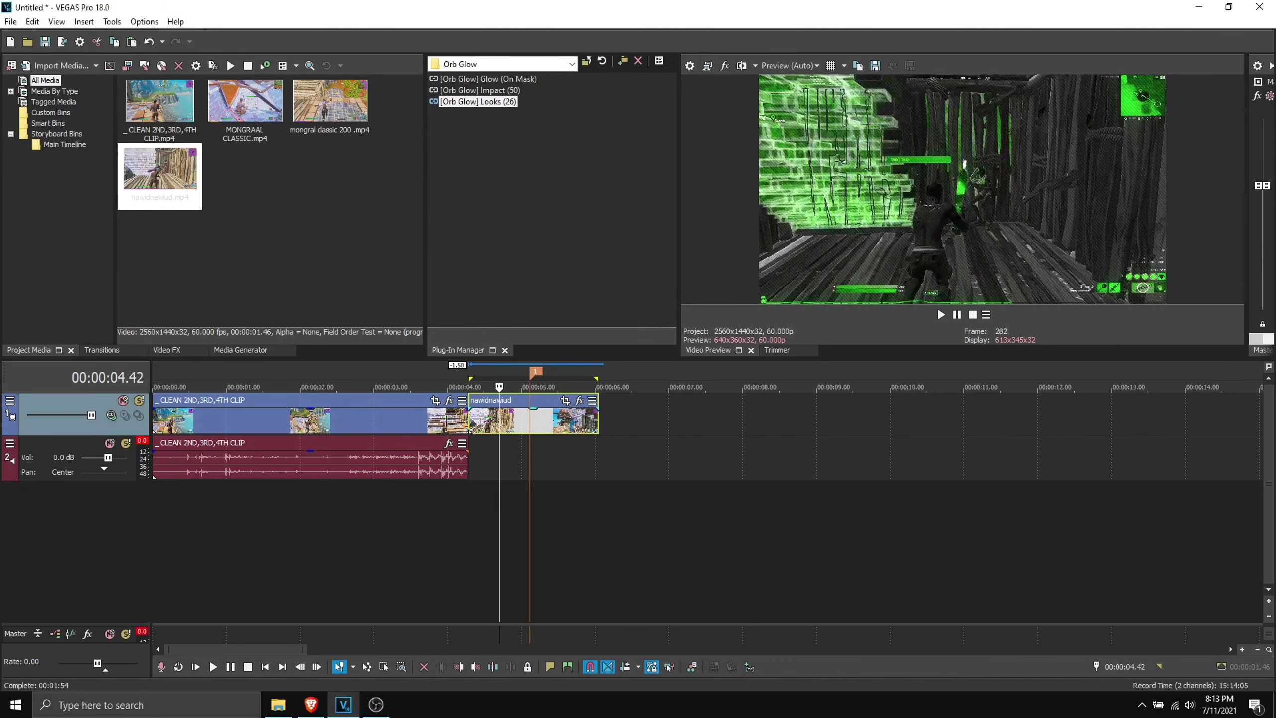
# Insert an empty video track above the existing video track.
pyautogui.rightClick(85, 407)
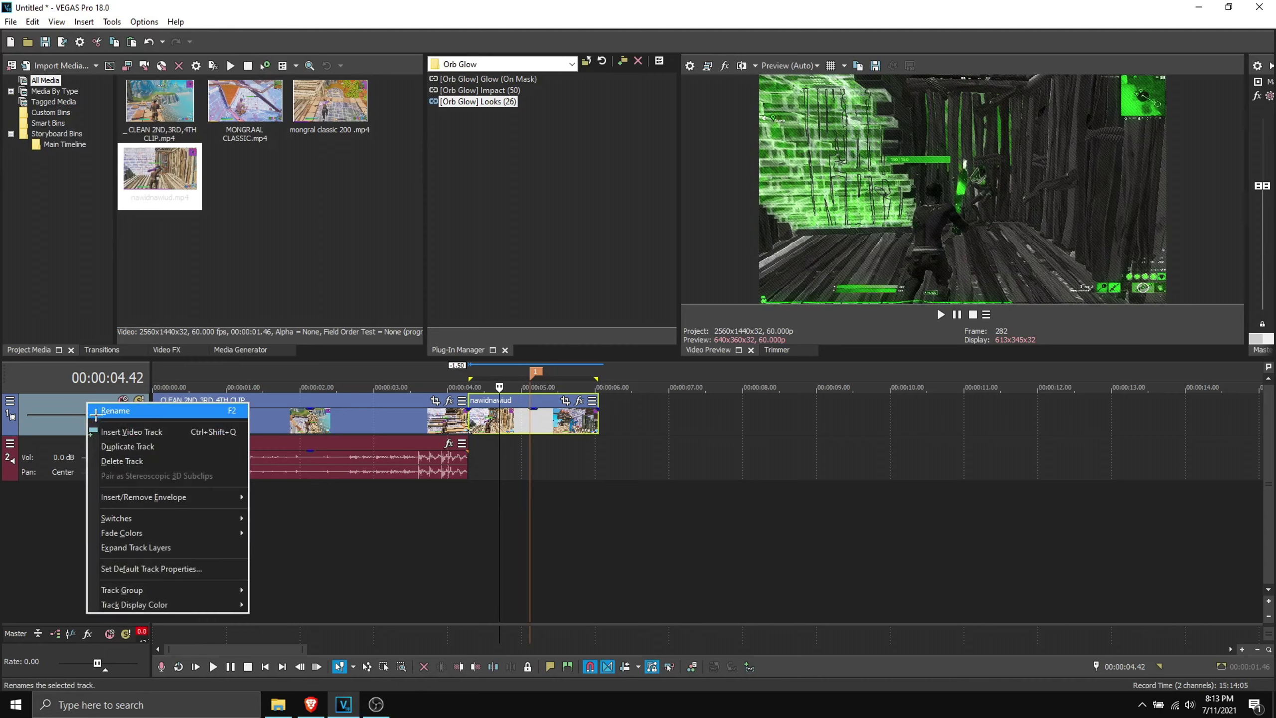
pyautogui.click(113, 431)
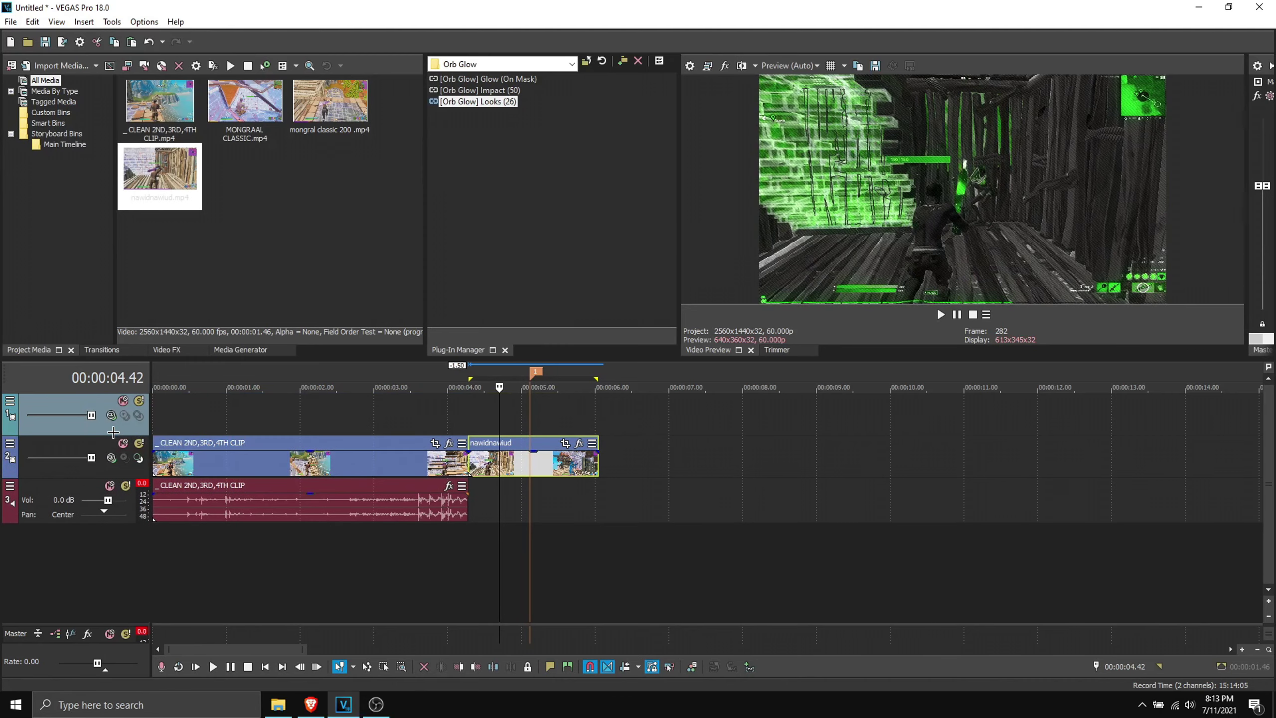
pyautogui.click(492, 405)
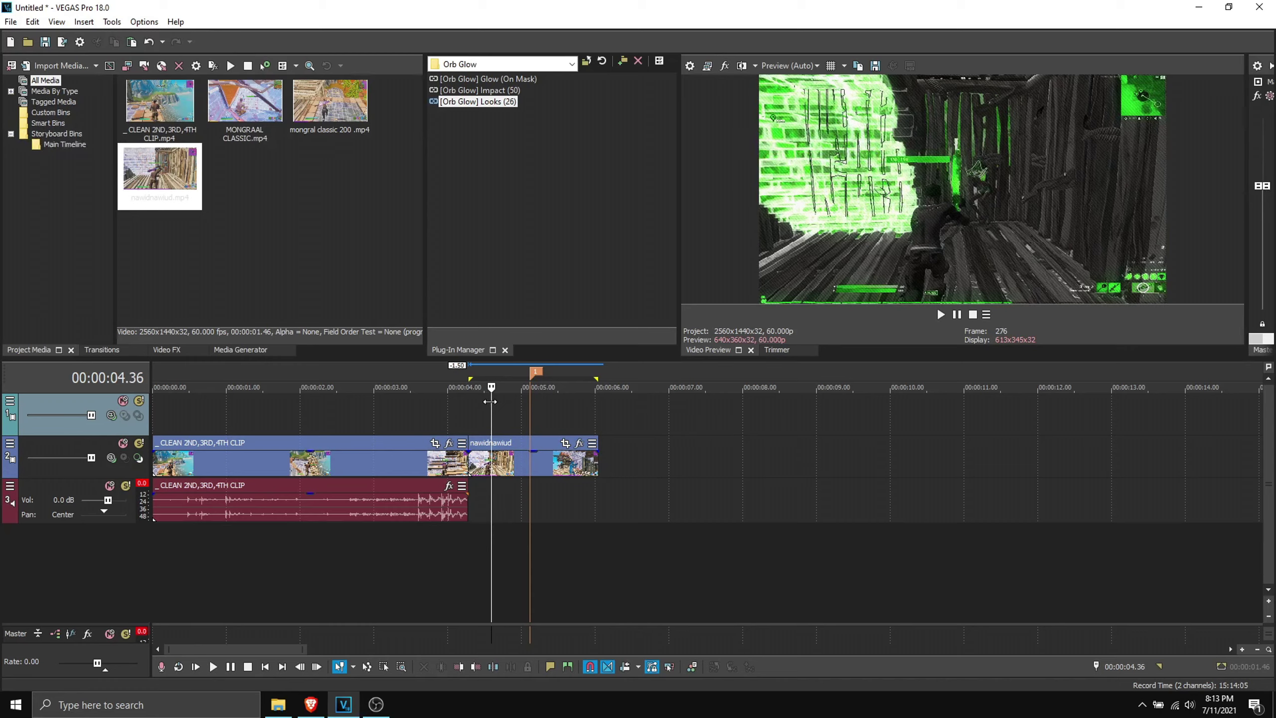
# Set GPU acceleration of video processing to Off in the Video preferences.
pyautogui.click(144, 22)
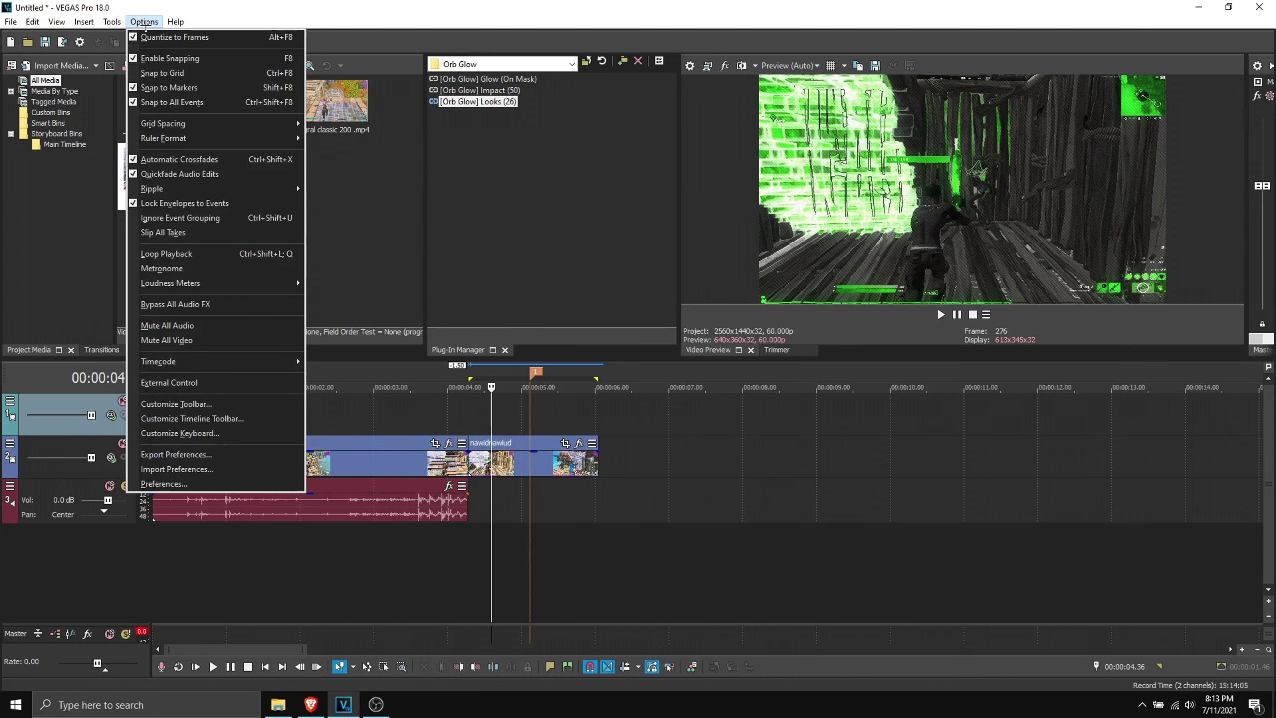
pyautogui.click(165, 483)
pyautogui.click(552, 134)
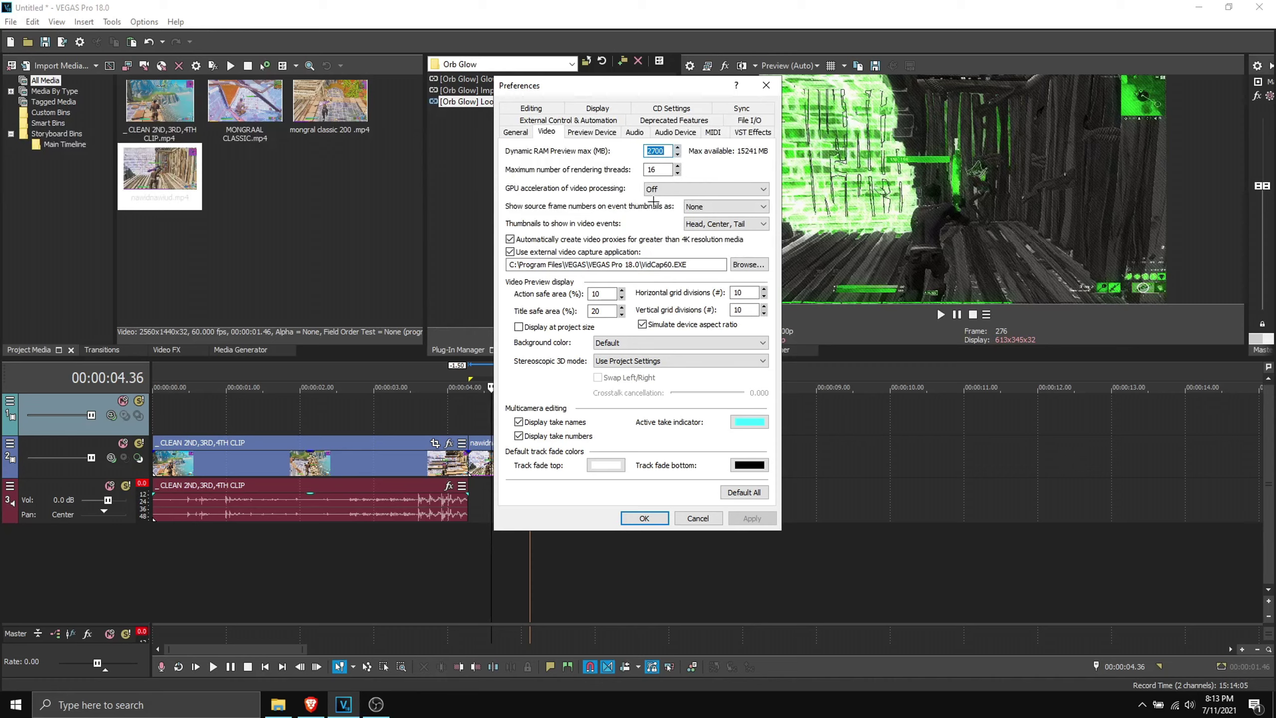
pyautogui.click(666, 189)
pyautogui.click(663, 199)
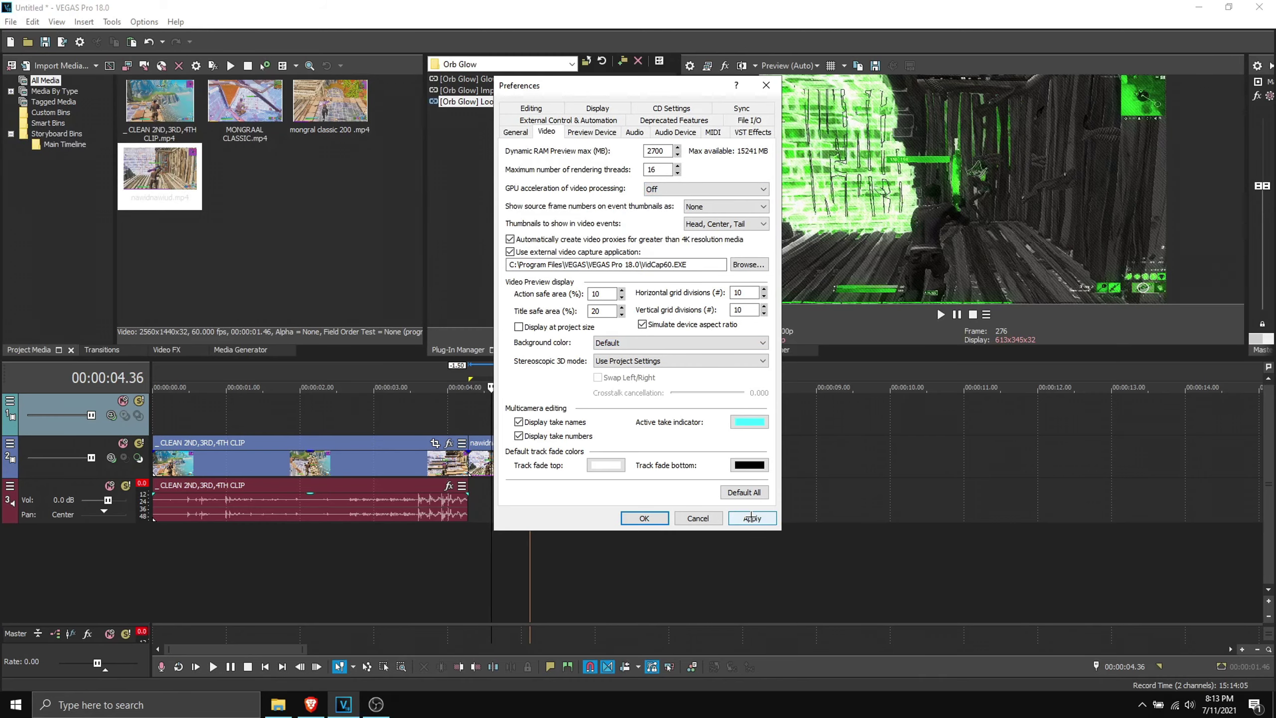
pyautogui.click(653, 518)
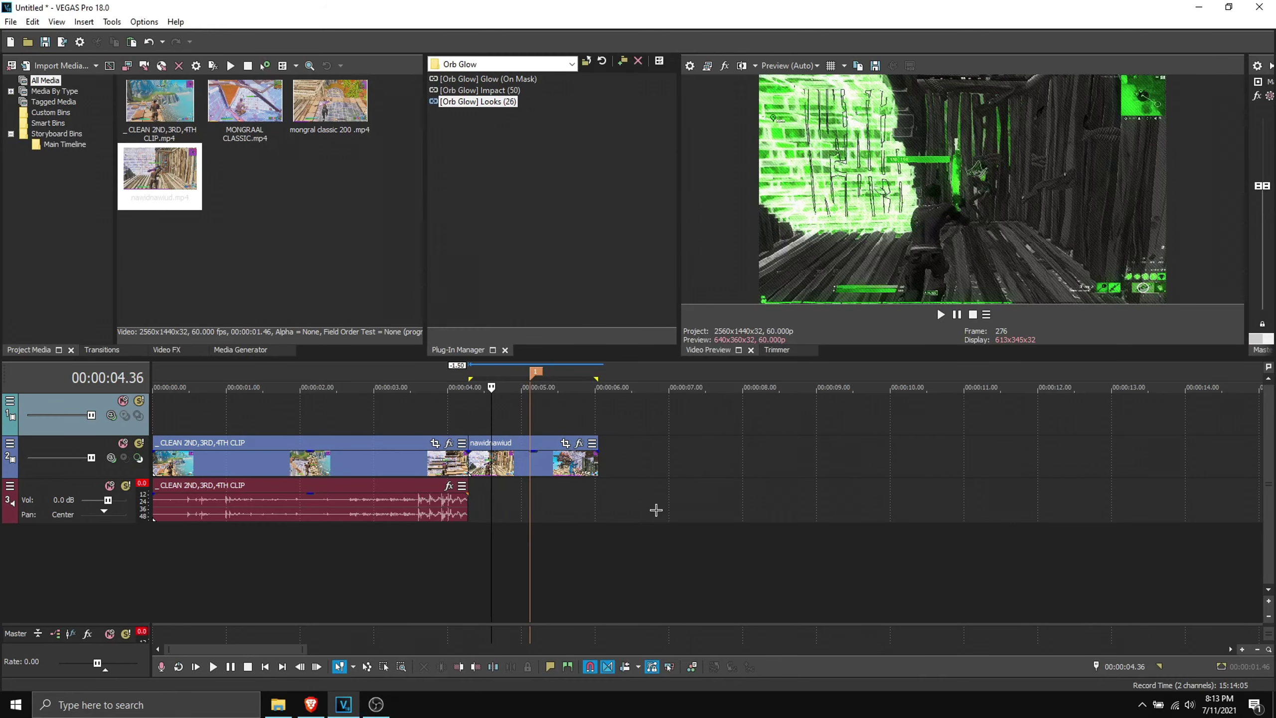
# Duplicate the nawidnawiud clip onto the empty video track directly above, aligned with the original.
pyautogui.click(466, 505)
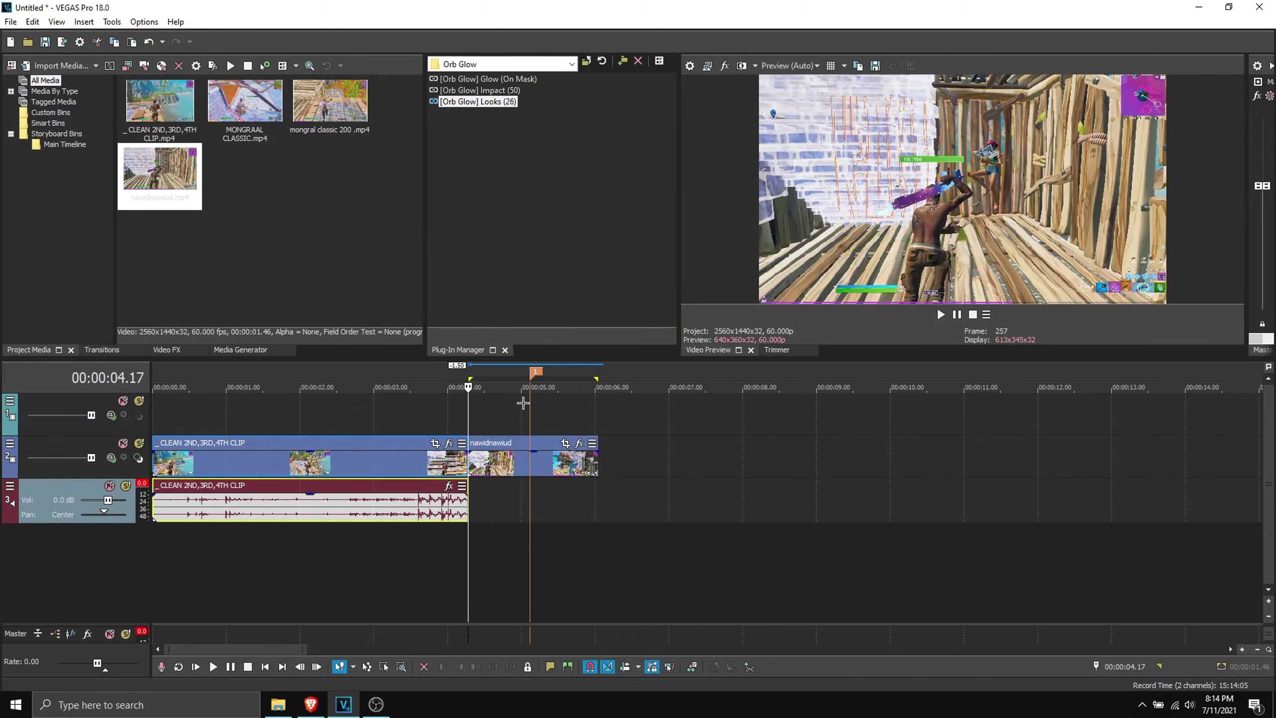
pyautogui.click(503, 408)
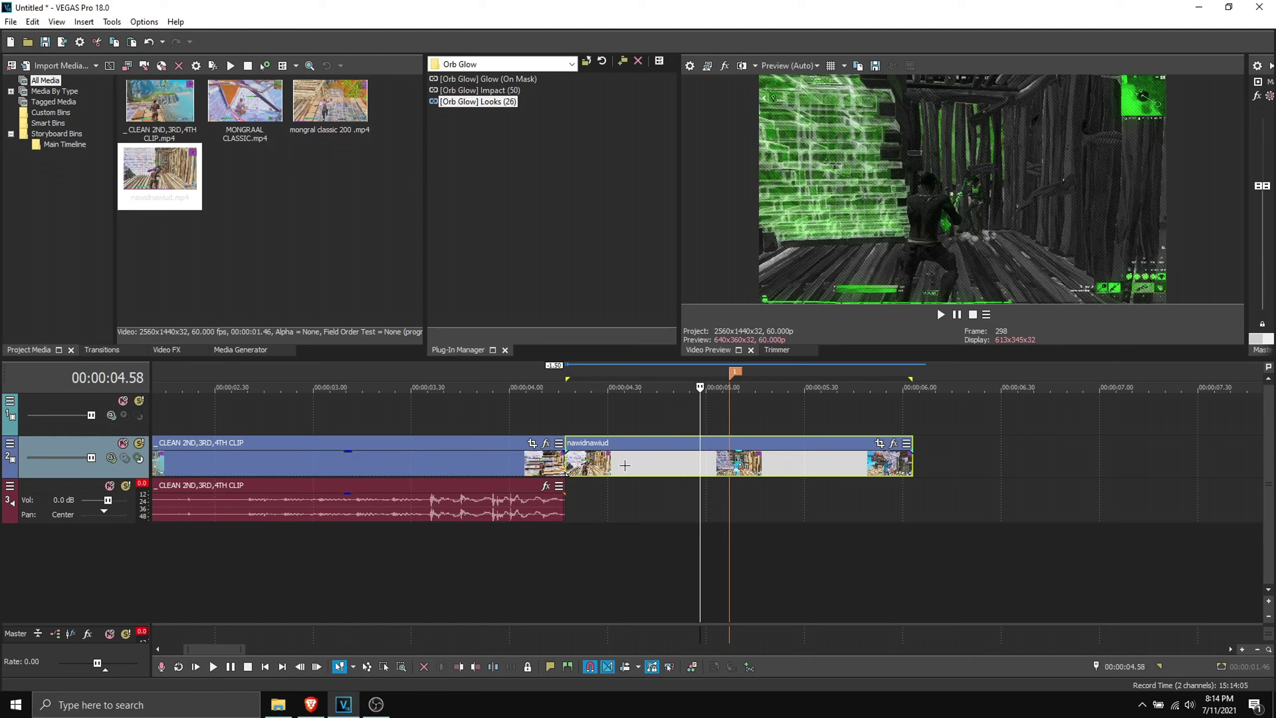
pyautogui.moveTo(637, 463); pyautogui.dragTo(623, 419)
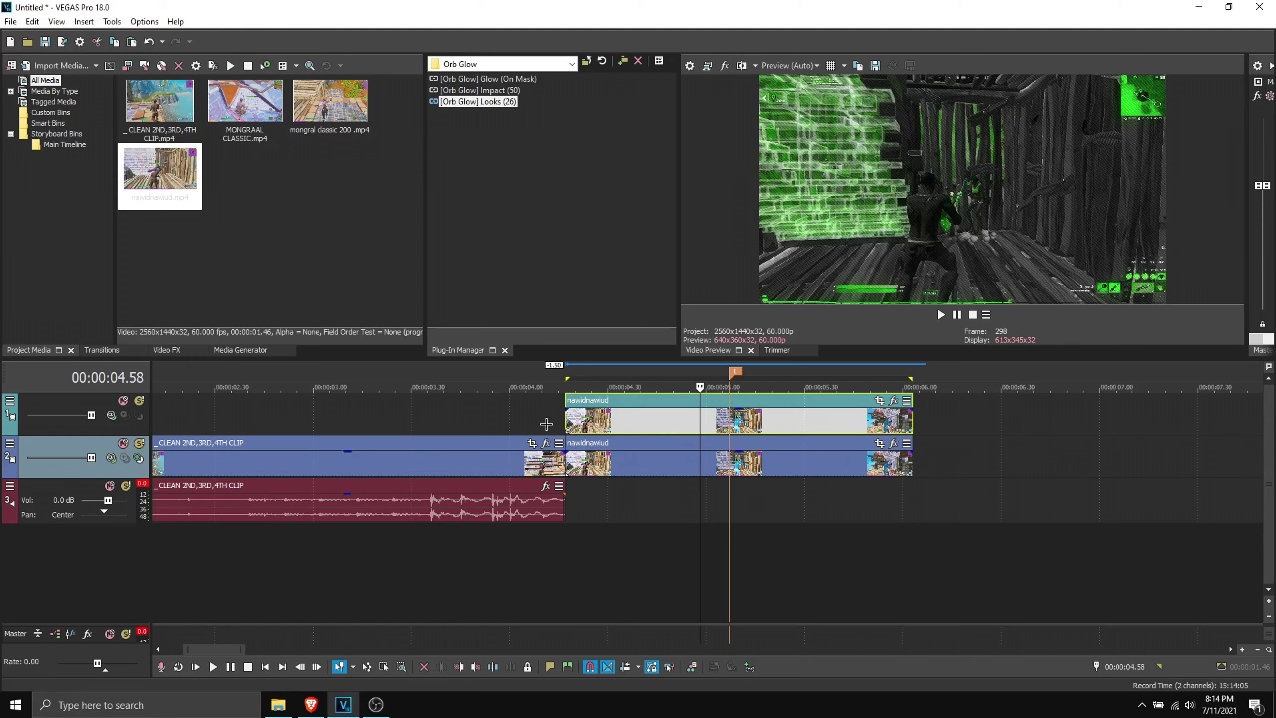
# Split the duplicated nawidnawiud clip at marker 1 and delete the part after the marker.
pyautogui.click(729, 420)
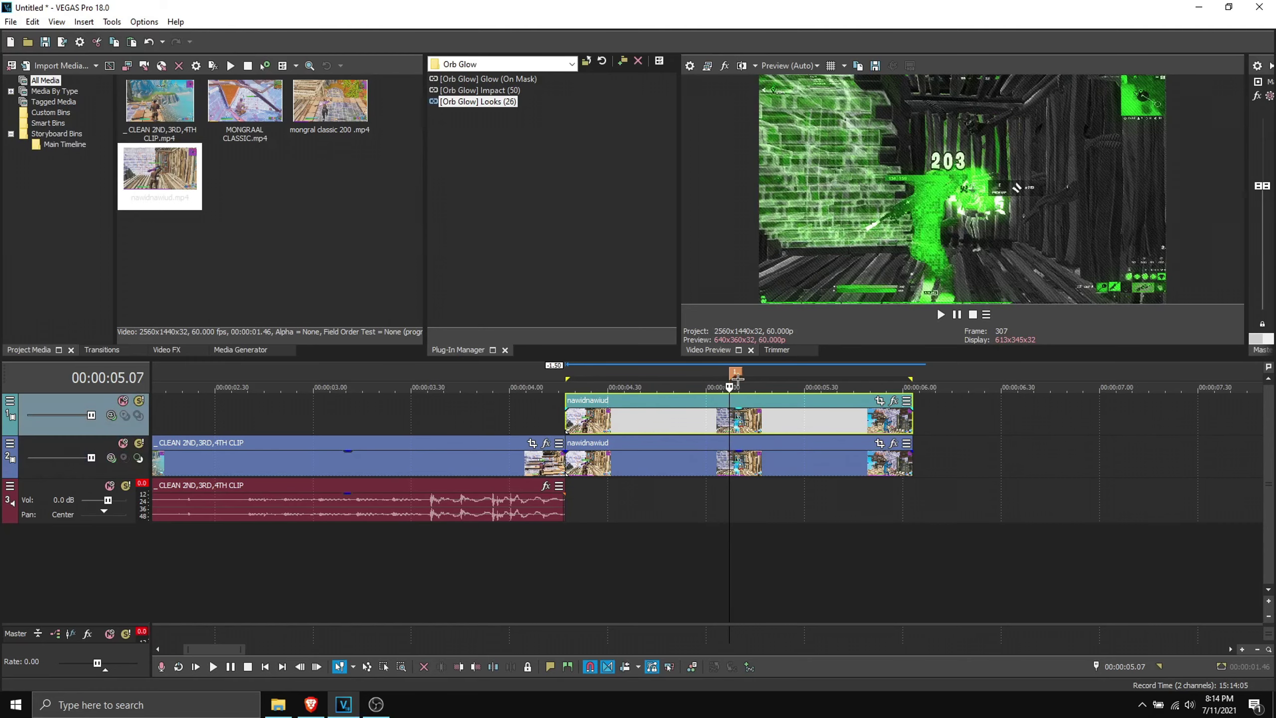
pyautogui.press('s')
pyautogui.click(752, 420)
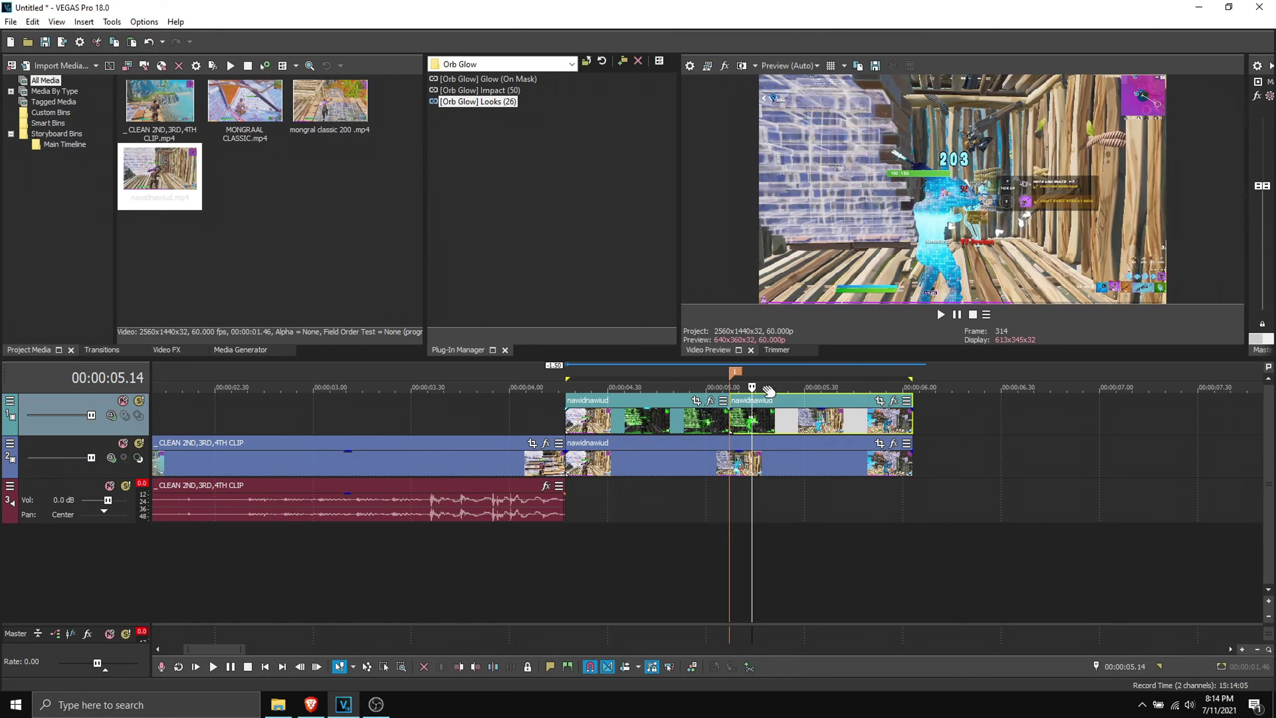
pyautogui.press('Delete')
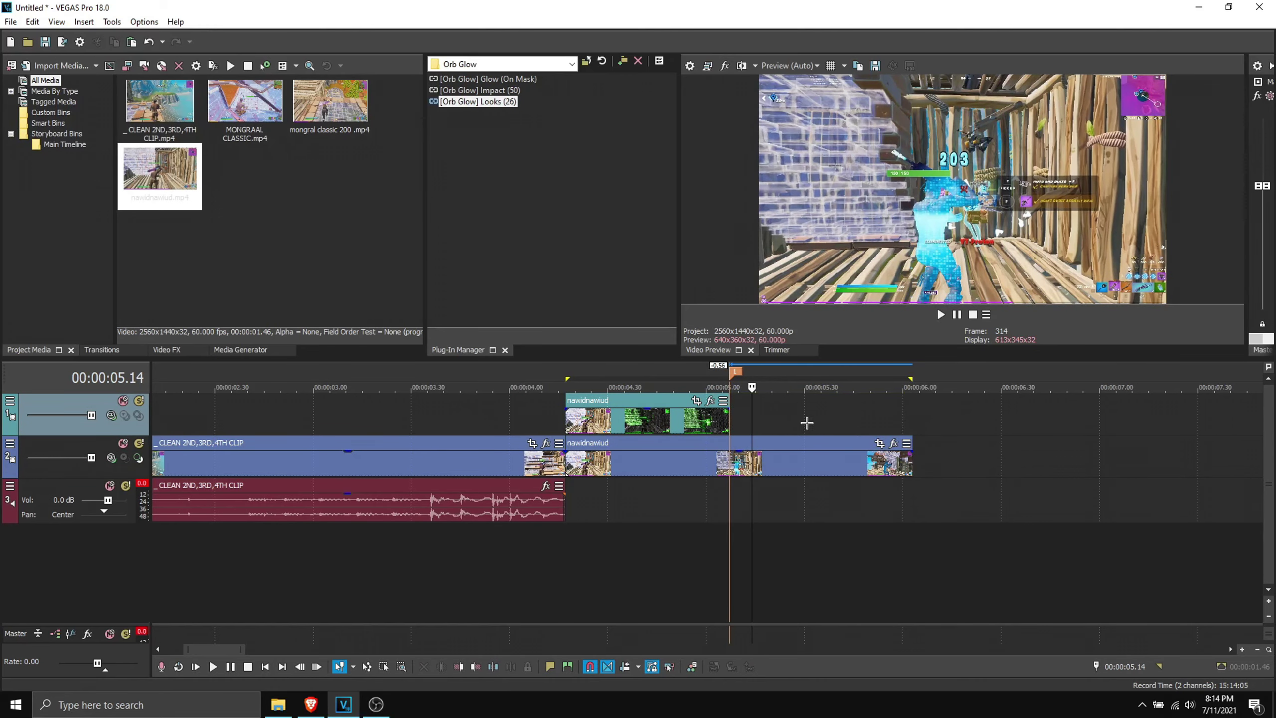
# Add a fade-in of about 20 frames to the duplicated clip and change its shape to the slow-rising curve.
pyautogui.click(637, 421)
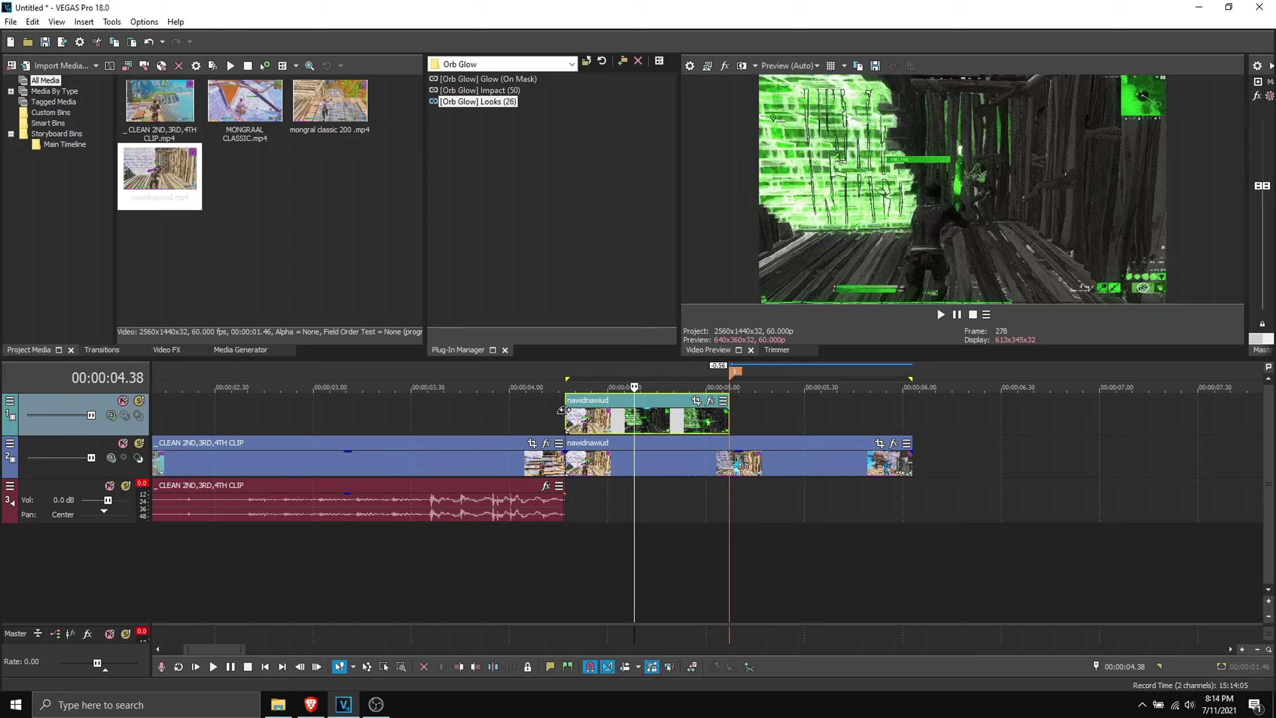
pyautogui.moveTo(564, 409); pyautogui.dragTo(627, 408)
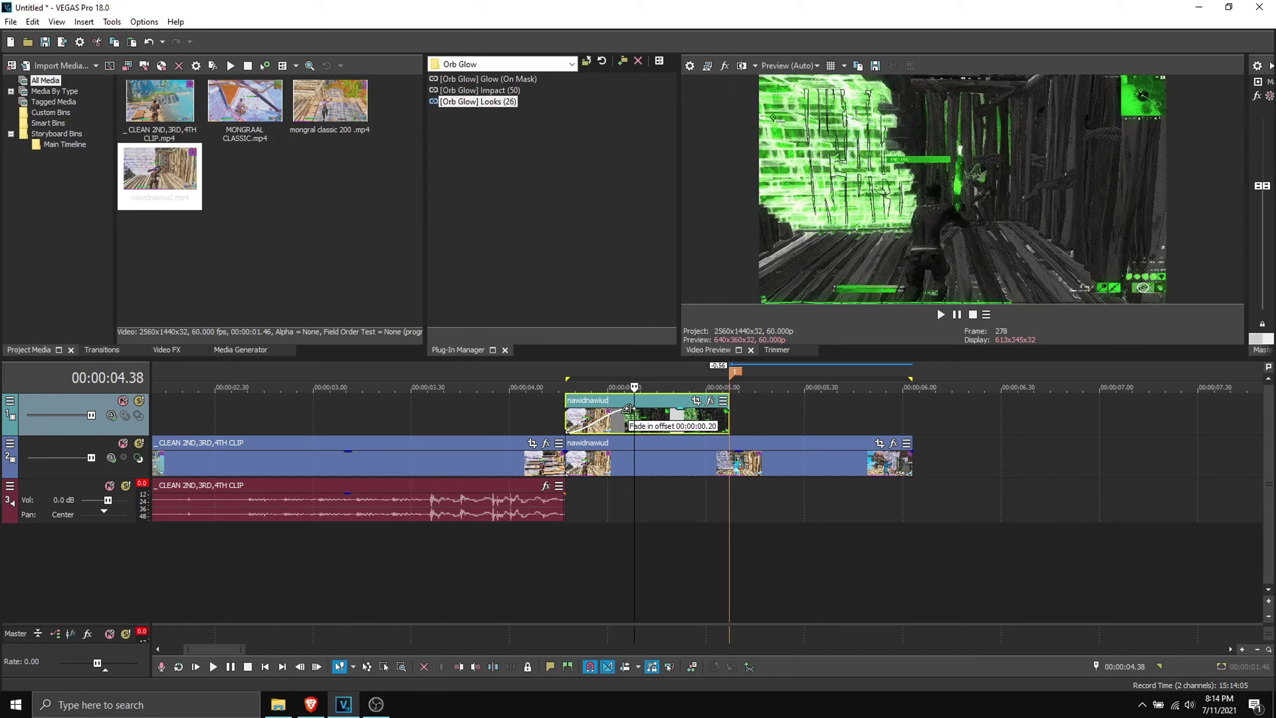
pyautogui.click(611, 413)
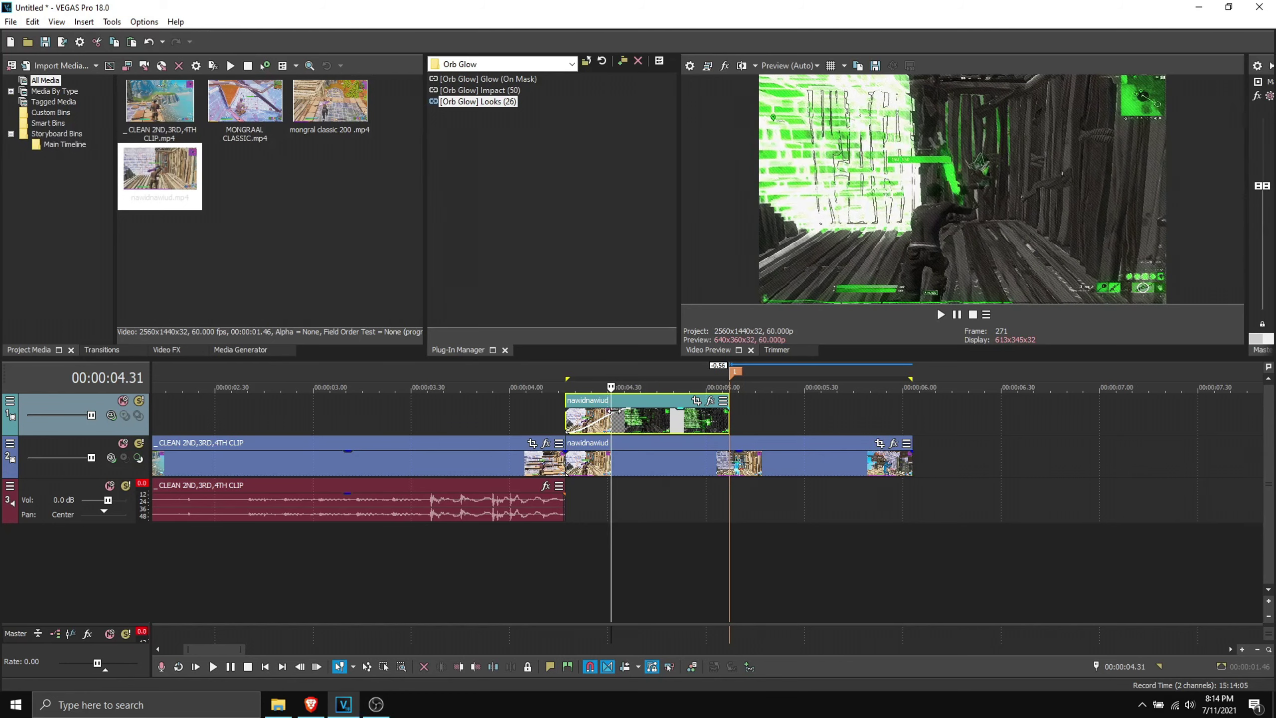
pyautogui.rightClick(619, 413)
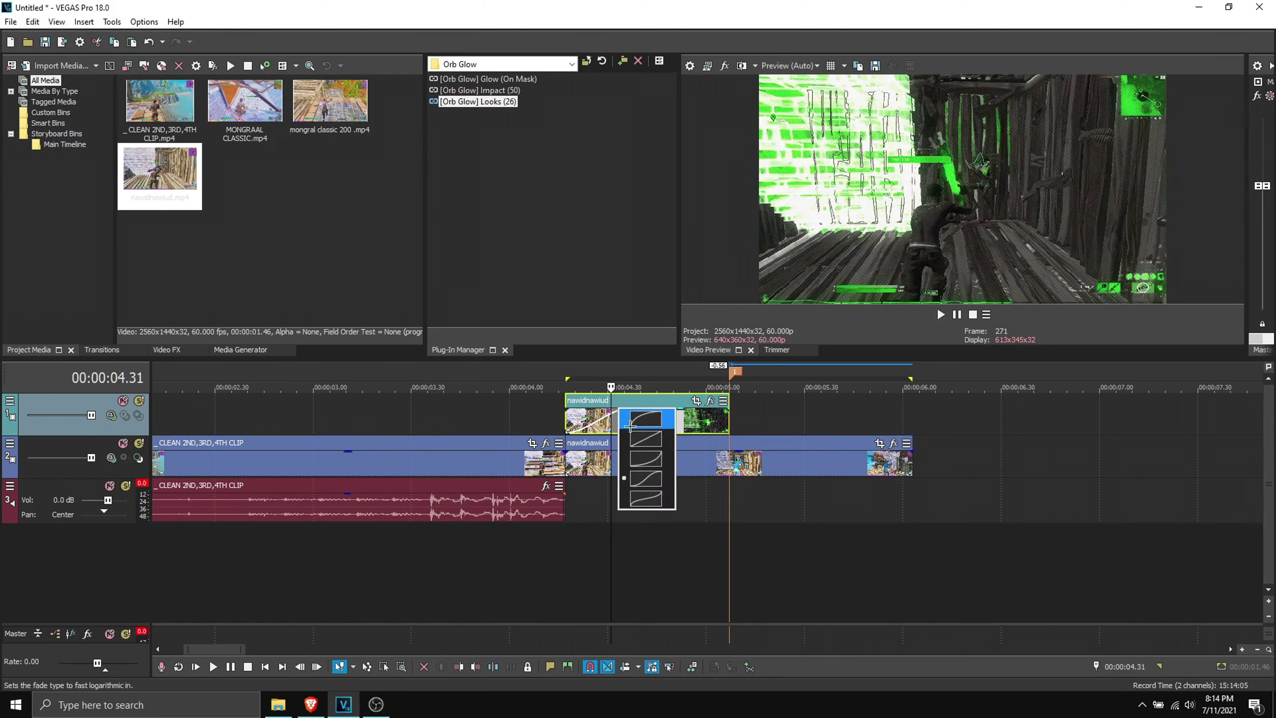
pyautogui.click(654, 461)
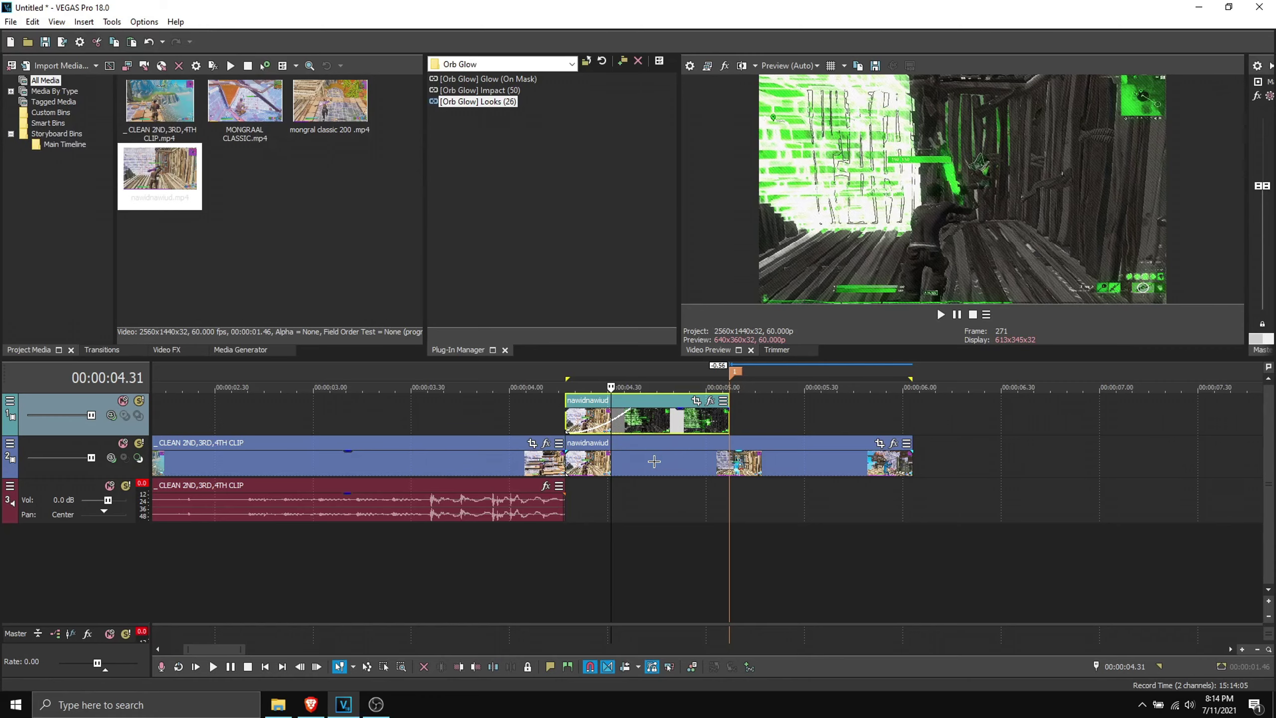
# Enable masking in the duplicated clip's Pan/Crop and draw a small oval mask over the enemy's head at the clip's start.
pyautogui.click(563, 411)
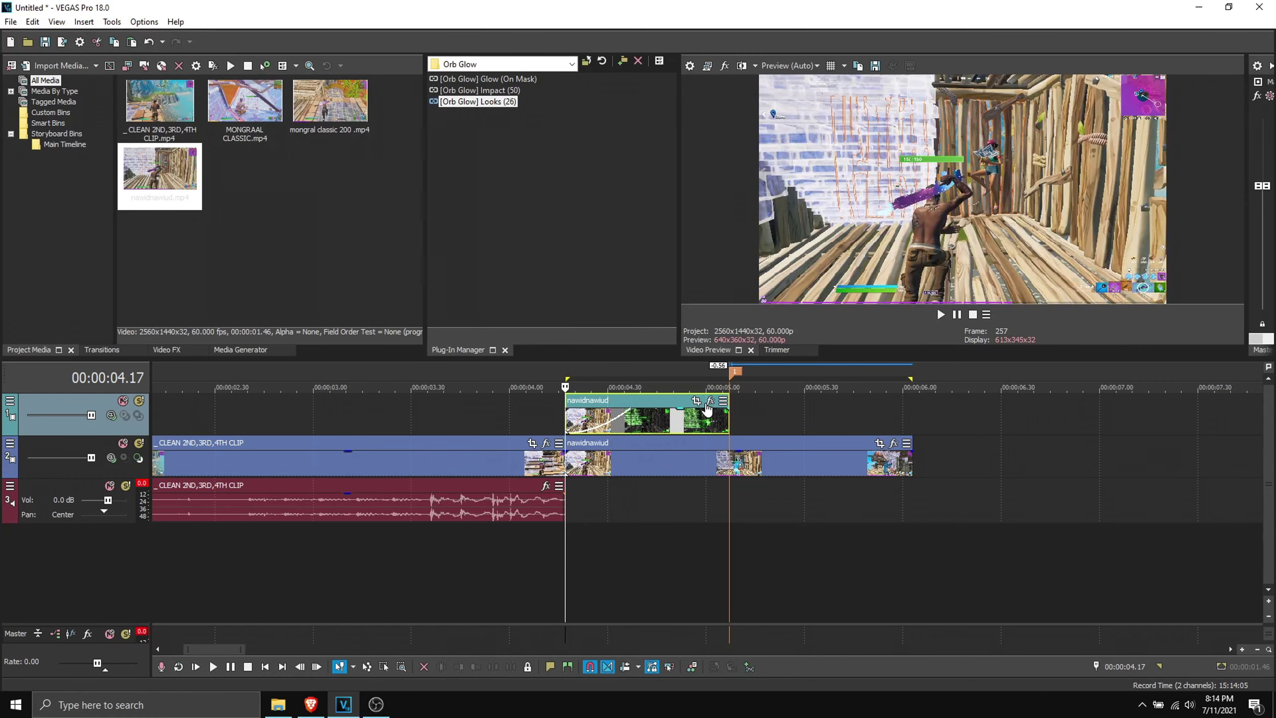
pyautogui.click(696, 402)
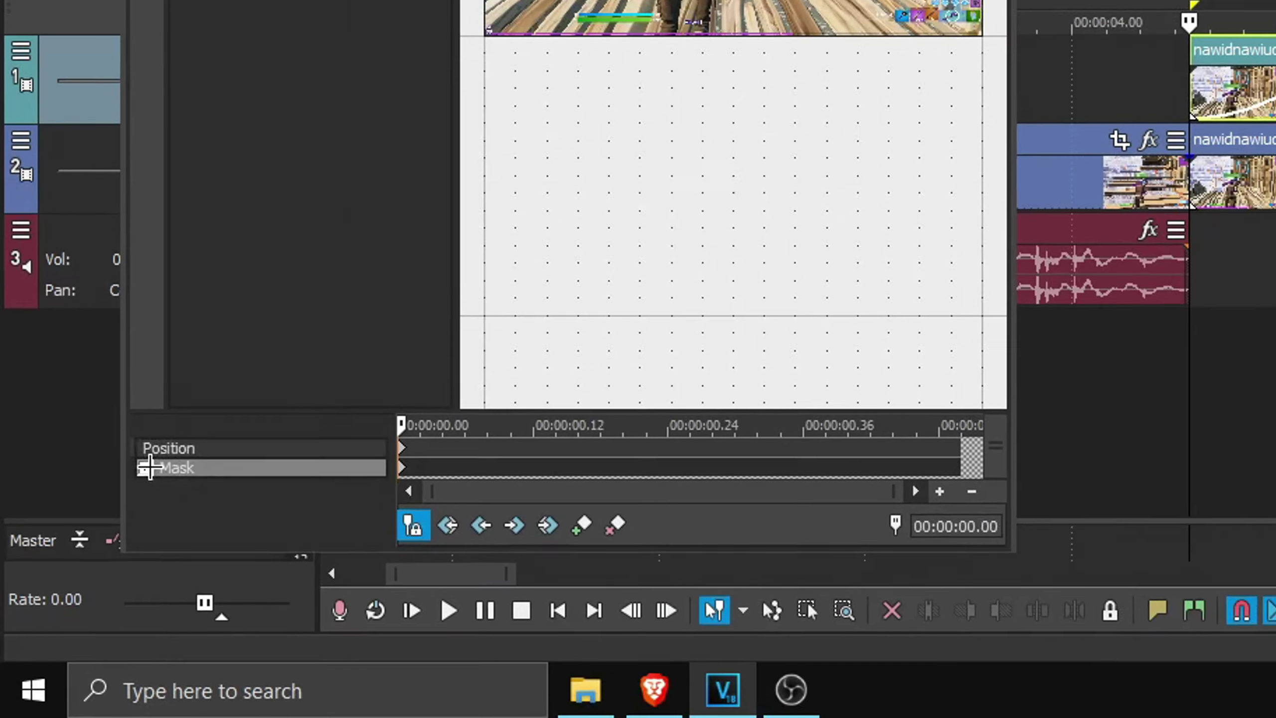
pyautogui.click(69, 598)
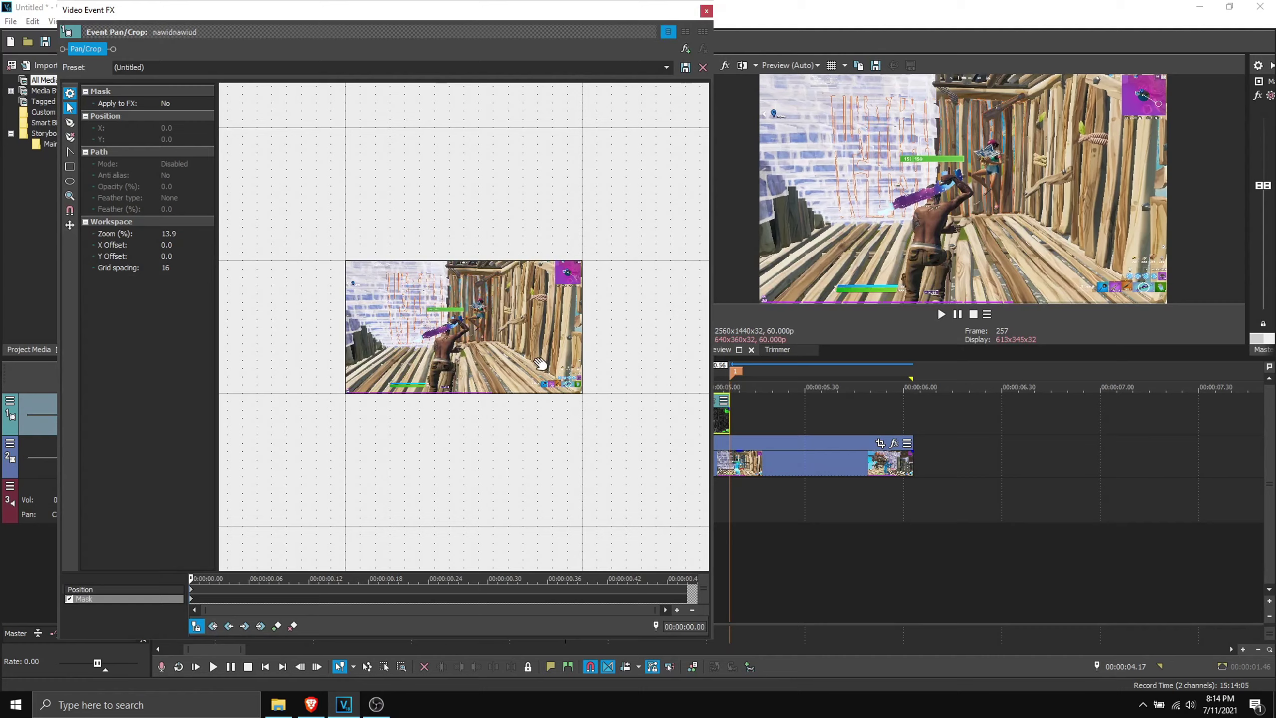
pyautogui.scroll(8, 535, 296)
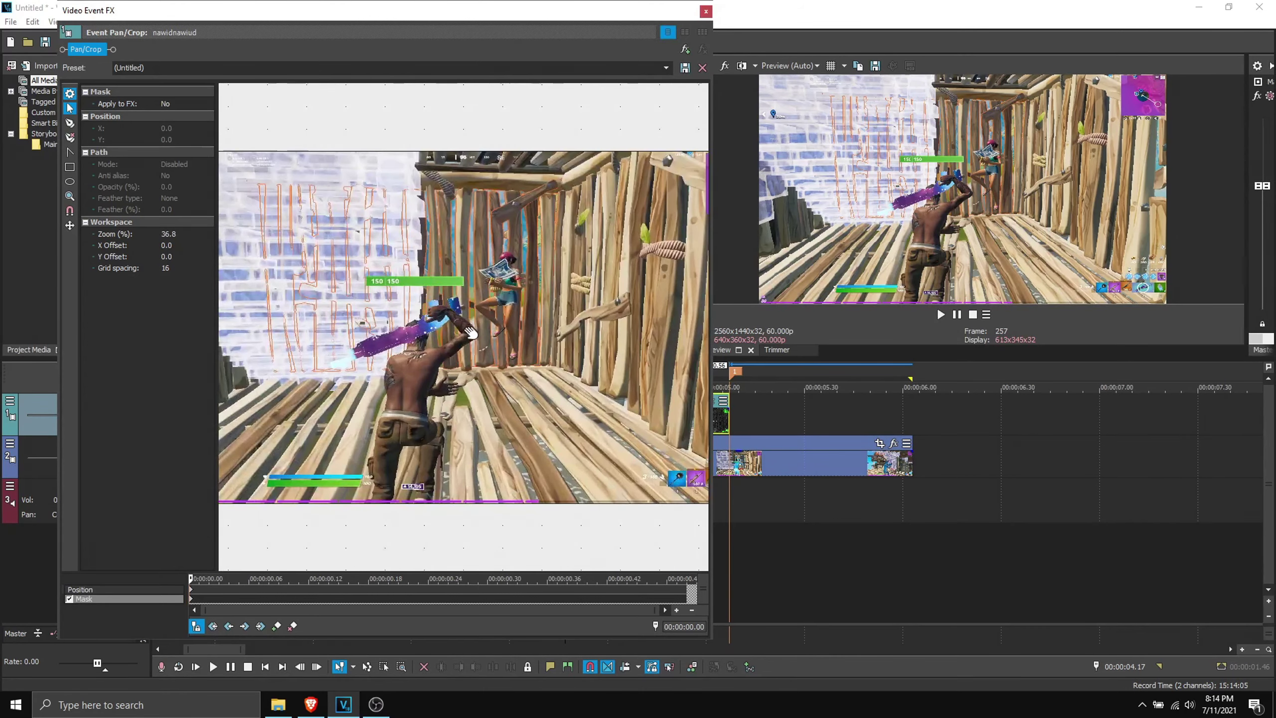
pyautogui.scroll(4, 425, 383)
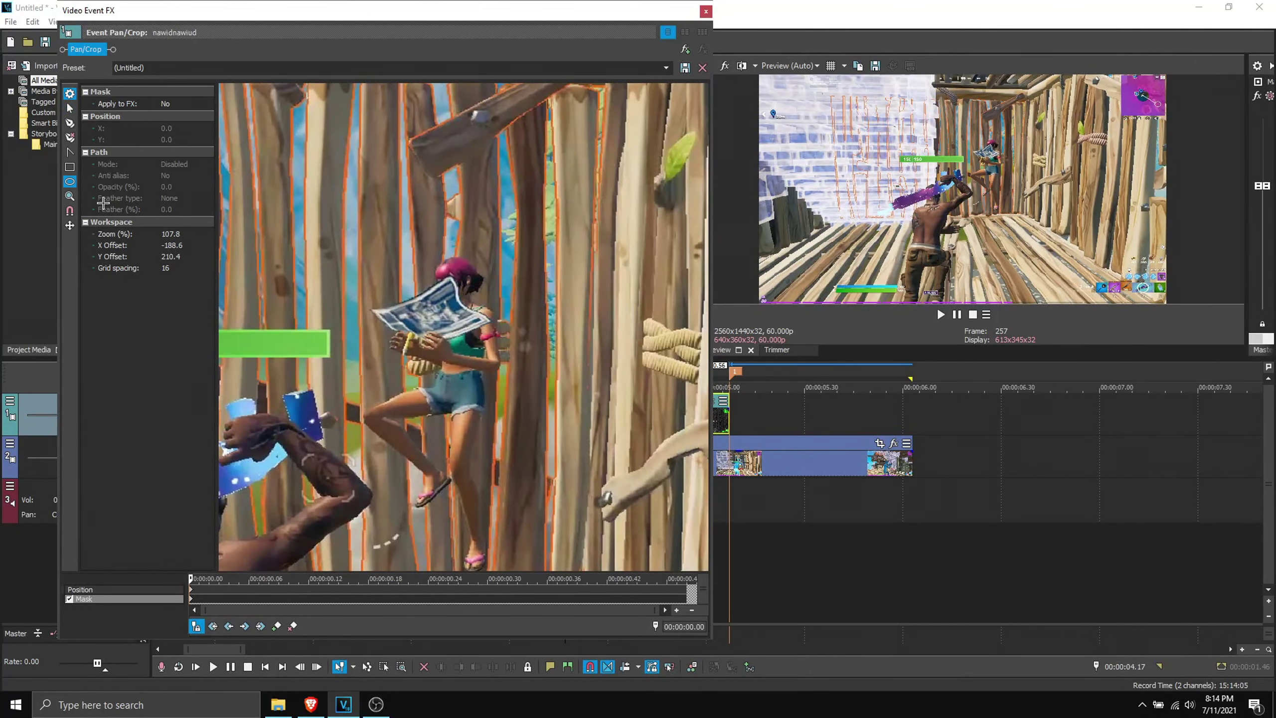
pyautogui.click(69, 182)
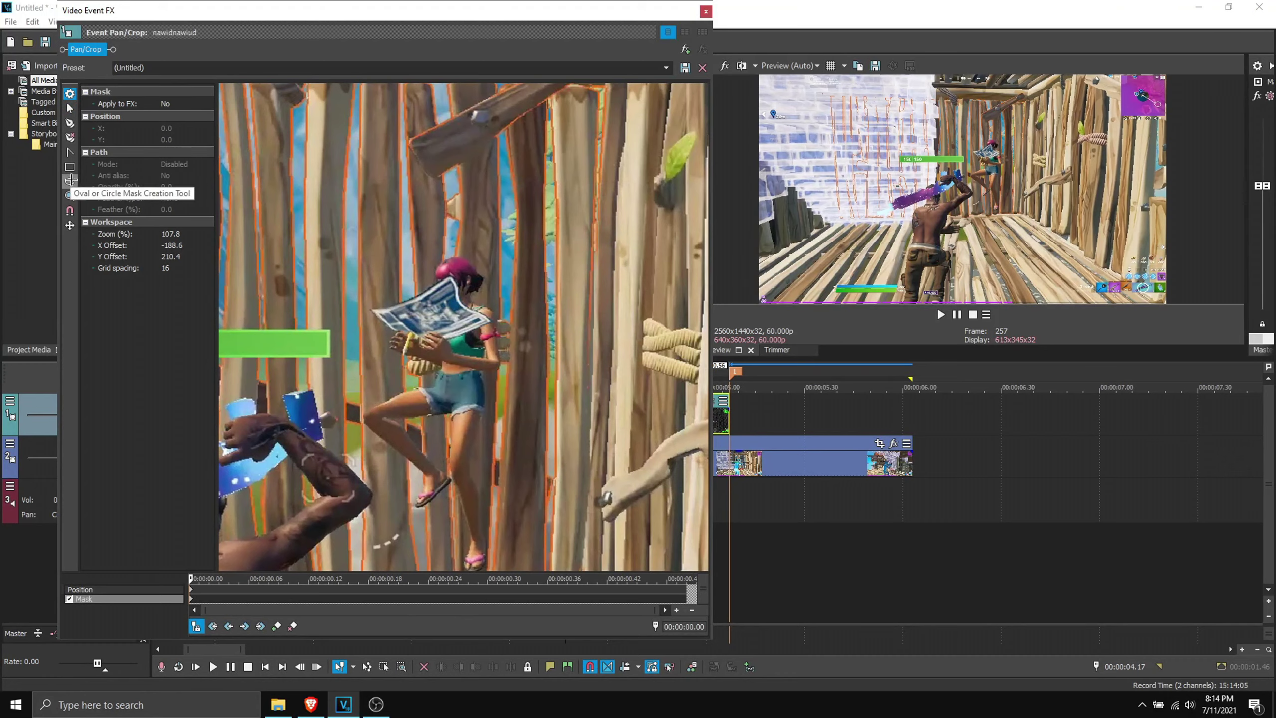
pyautogui.moveTo(442, 270)
pyautogui.mouseDown()
pyautogui.moveTo(471, 300)
pyautogui.moveTo(453, 299)
pyautogui.moveTo(456, 285)
pyautogui.mouseUp()
pyautogui.click(455, 285)
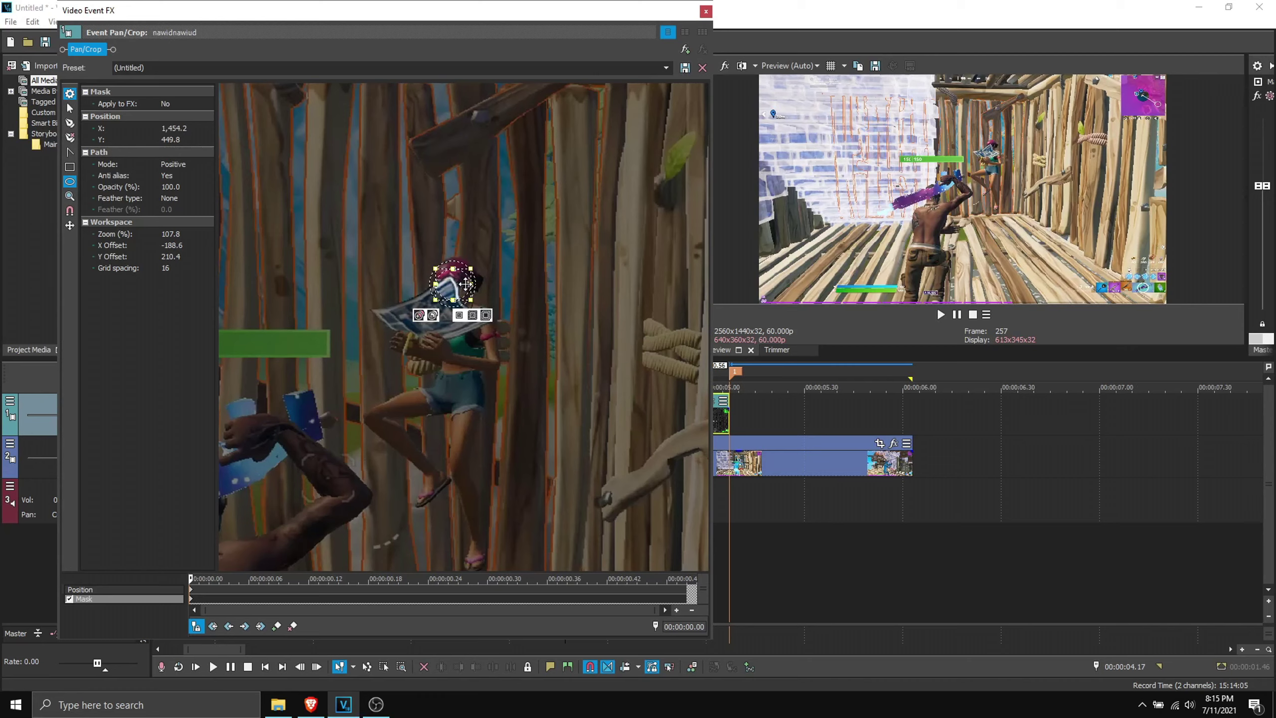
# Advance to about 00:00:00.09 in the clip and reposition the oval mask over the enemy's head, adding a mask keyframe.
pyautogui.click(954, 229)
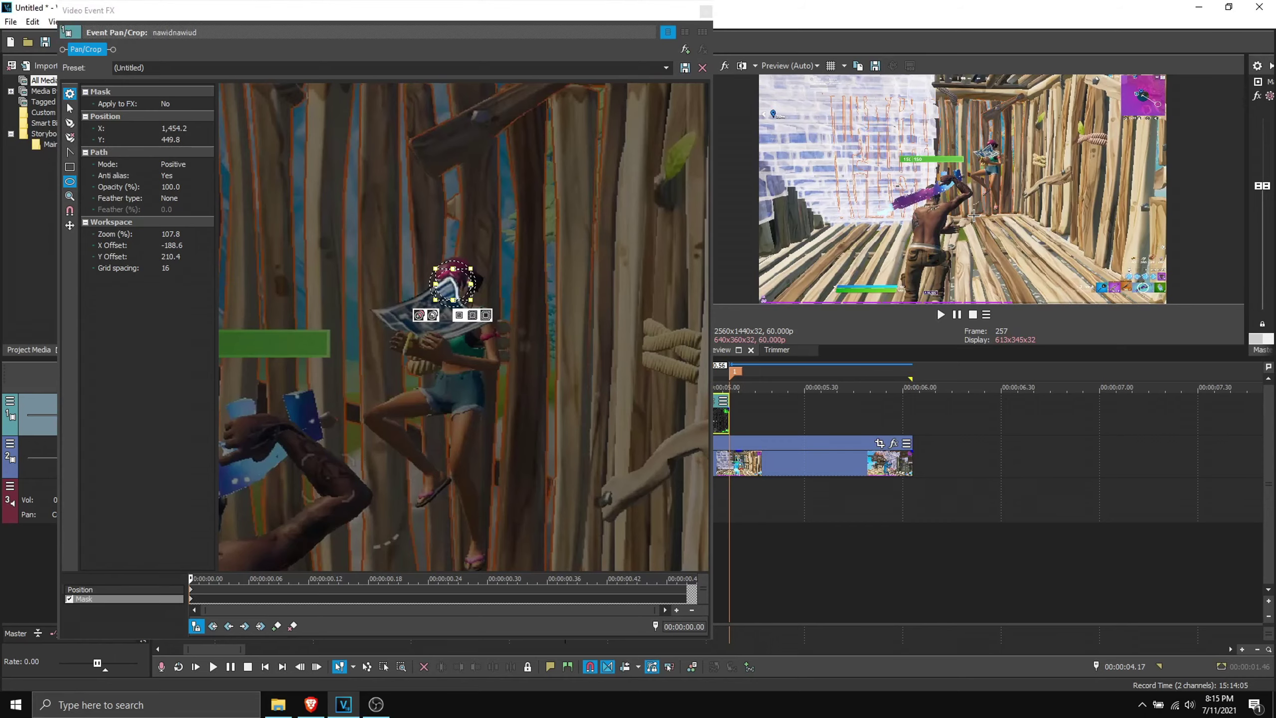
pyautogui.press('Right')
pyautogui.press('Right')
pyautogui.press('Right')
pyautogui.press('Right')
pyautogui.press('Right')
pyautogui.press('Right')
pyautogui.press('Right')
pyautogui.press('Right')
pyautogui.press('Right')
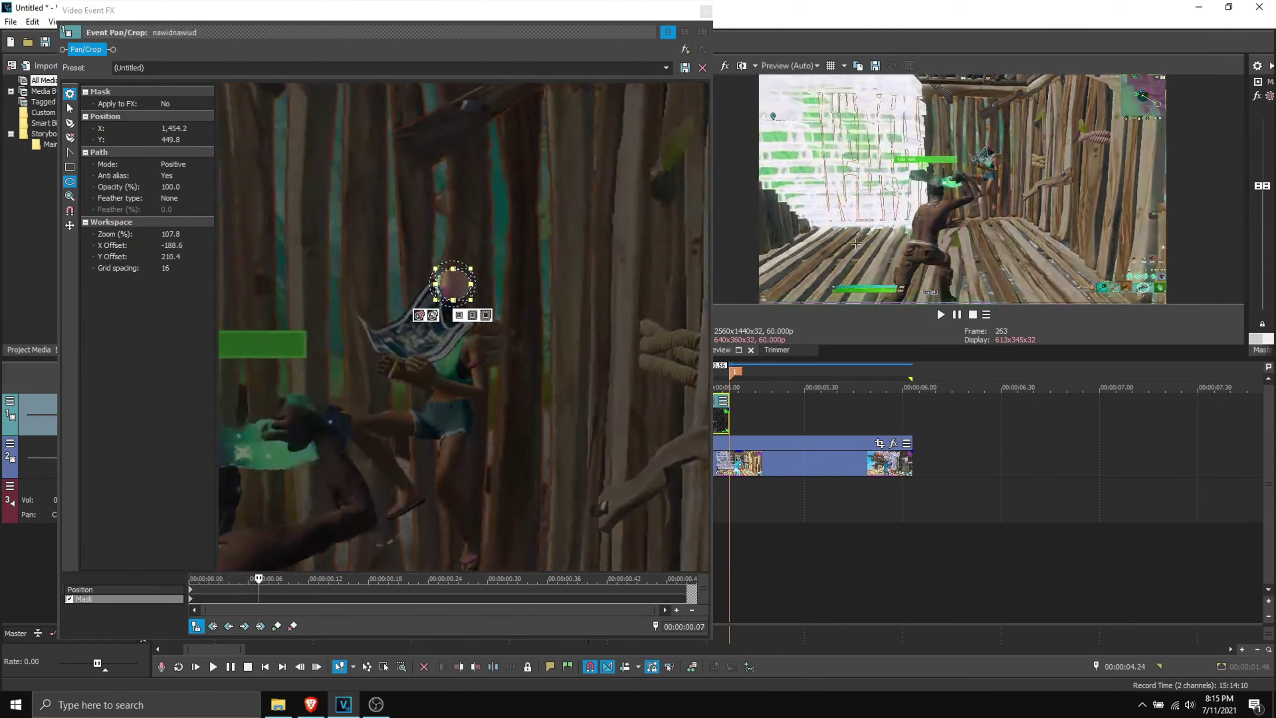
pyautogui.moveTo(452, 284); pyautogui.dragTo(397, 421)
# Track the enemy's head with the oval mask, adding keyframes at about 00:00:00.19, 00:00:00.27 and 00:00:00.35.
pyautogui.click(958, 220)
pyautogui.press('Right')
pyautogui.press('Right')
pyautogui.press('Right')
pyautogui.press('Right')
pyautogui.press('Right')
pyautogui.press('Right')
pyautogui.press('Right')
pyautogui.press('Right')
pyautogui.press('Right')
pyautogui.press('Right')
pyautogui.click(915, 226)
pyautogui.press('Right')
pyautogui.press('Right')
pyautogui.press('Right')
pyautogui.press('Right')
pyautogui.press('Right')
pyautogui.press('Right')
pyautogui.press('Right')
pyautogui.press('Right')
pyautogui.click(998, 203)
pyautogui.press('Right')
pyautogui.press('Right')
pyautogui.press('Right')
pyautogui.press('Right')
pyautogui.press('Right')
pyautogui.press('Right')
pyautogui.press('Right')
pyautogui.press('Right')
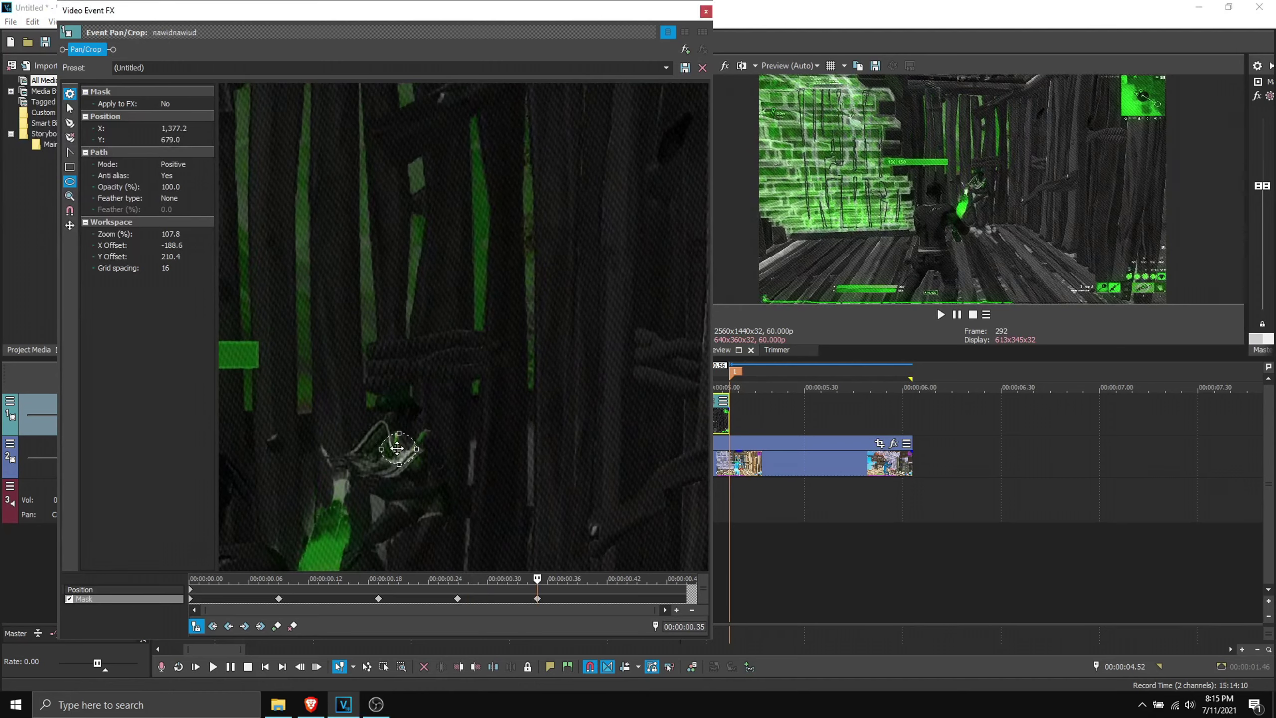
# Step back through the preceding frames to check how the mask follows the enemy's head.
pyautogui.click(887, 169)
pyautogui.press('Left')
pyautogui.press('Left')
pyautogui.press('Left')
pyautogui.press('Left')
pyautogui.press('Left')
pyautogui.press('Left')
pyautogui.press('Left')
pyautogui.press('Left')
pyautogui.press('Left')
pyautogui.press('Left')
pyautogui.press('Left')
pyautogui.press('Left')
pyautogui.press('Left')
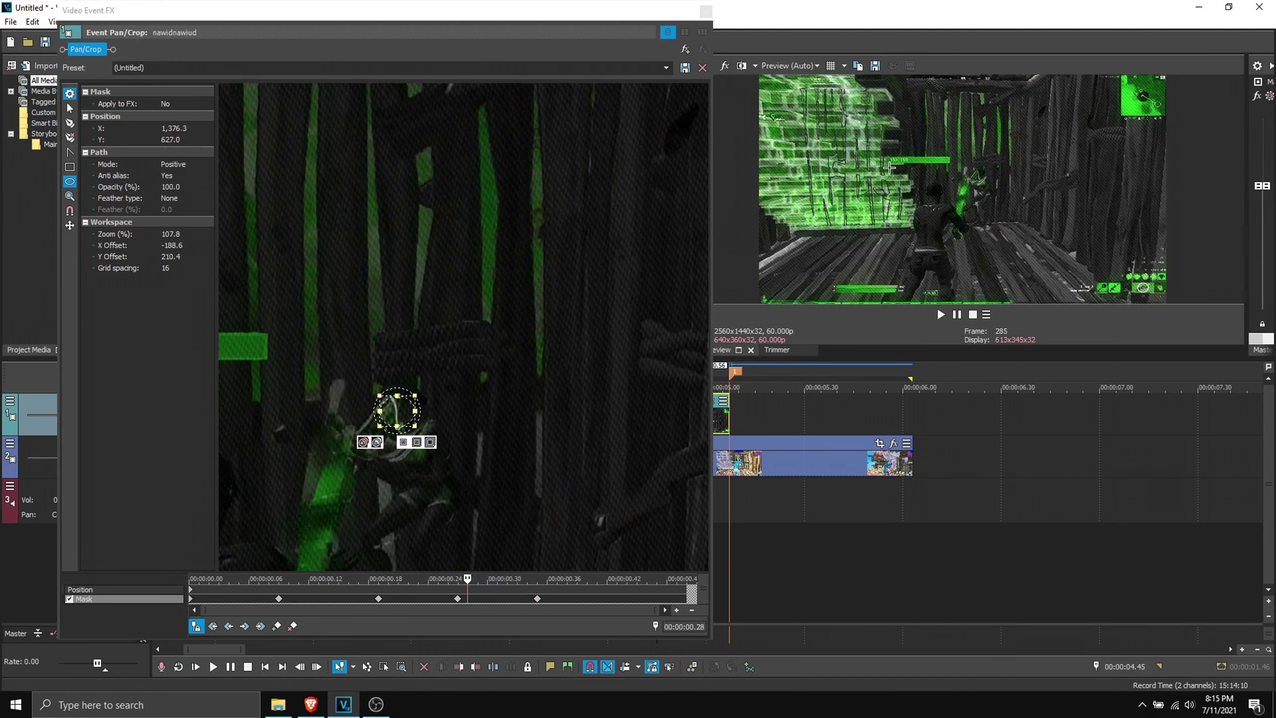
# Advance to 00:00:00.40 and move the mask onto the enemy's head at about X 1,350, Y 666.
pyautogui.press('Right')
pyautogui.press('Right')
pyautogui.press('Right')
pyautogui.press('Right')
pyautogui.press('Right')
pyautogui.press('Right')
pyautogui.press('Right')
pyautogui.press('Right')
pyautogui.press('Right')
pyautogui.press('Right')
pyautogui.press('Right')
pyautogui.press('Right')
pyautogui.press('Right')
pyautogui.press('Right')
pyautogui.press('Right')
pyautogui.press('Right')
pyautogui.press('Right')
pyautogui.press('Right')
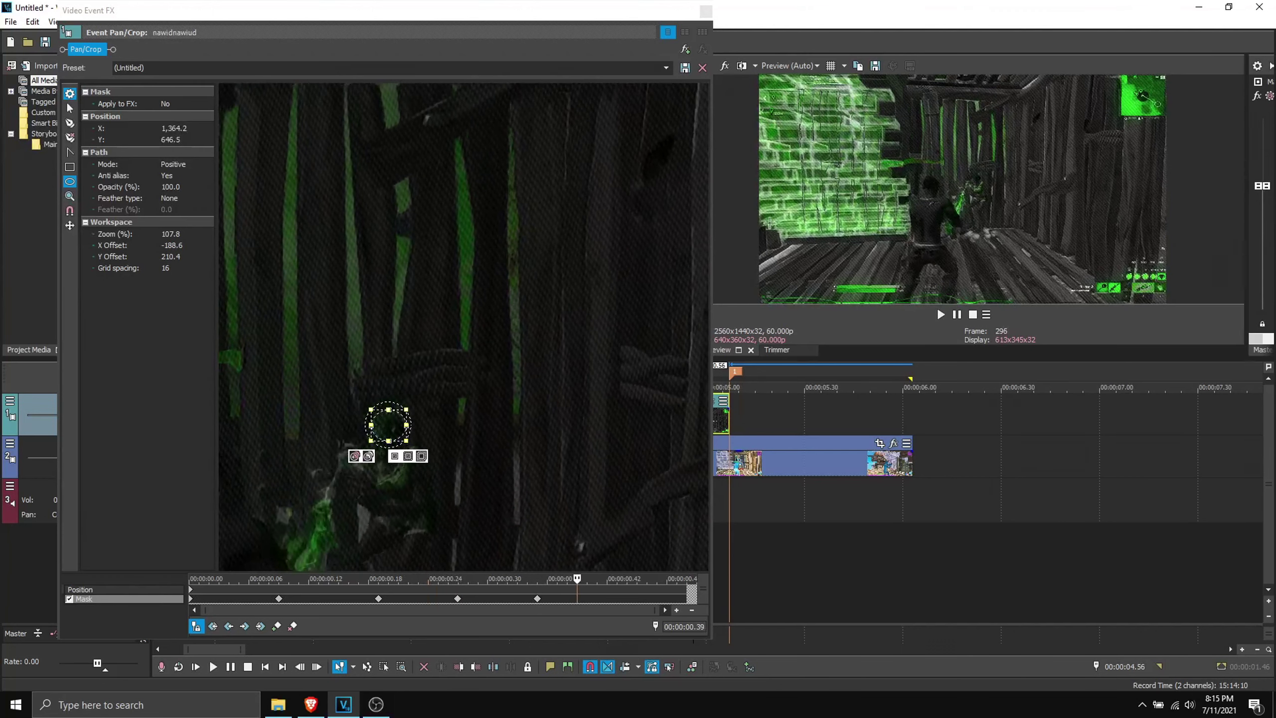
pyautogui.moveTo(402, 435); pyautogui.dragTo(372, 438)
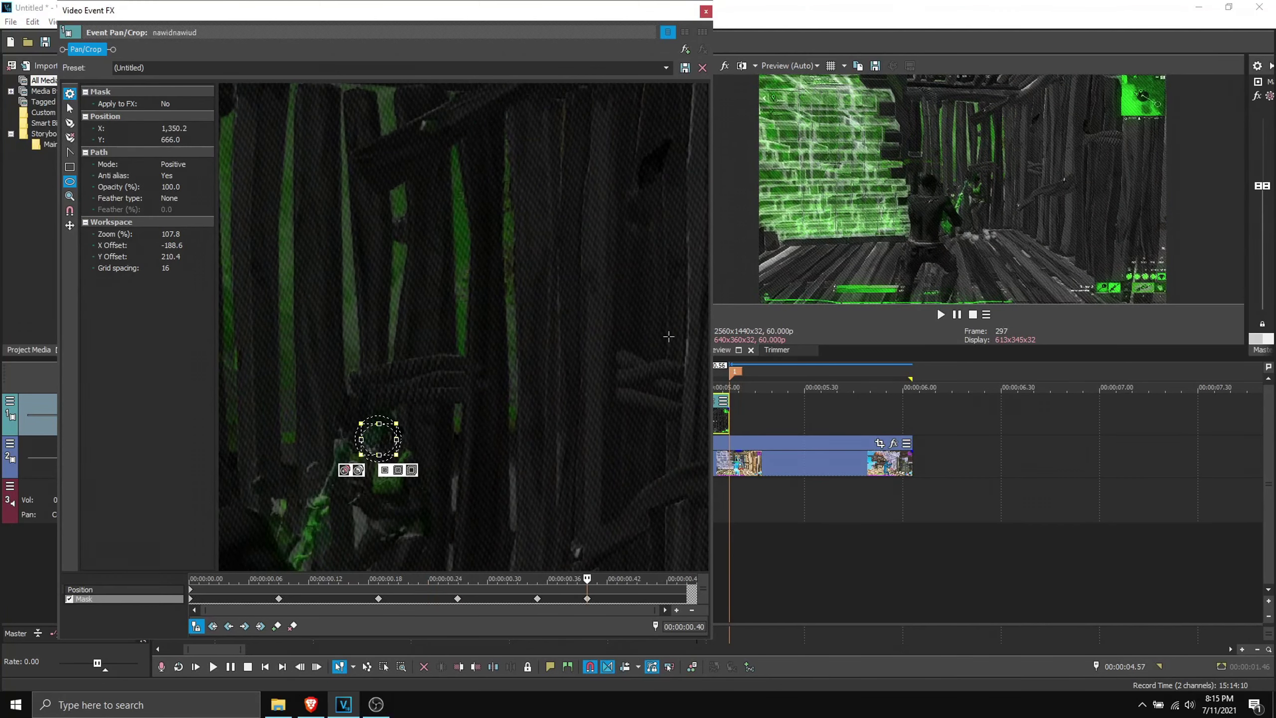
# Advance to 00:00:00.44 and move the mask onto the enemy's head at about X 1,332, Y 672.
pyautogui.press('Right')
pyautogui.press('Right')
pyautogui.press('Right')
pyautogui.press('Right')
pyautogui.moveTo(366, 438); pyautogui.dragTo(355, 442)
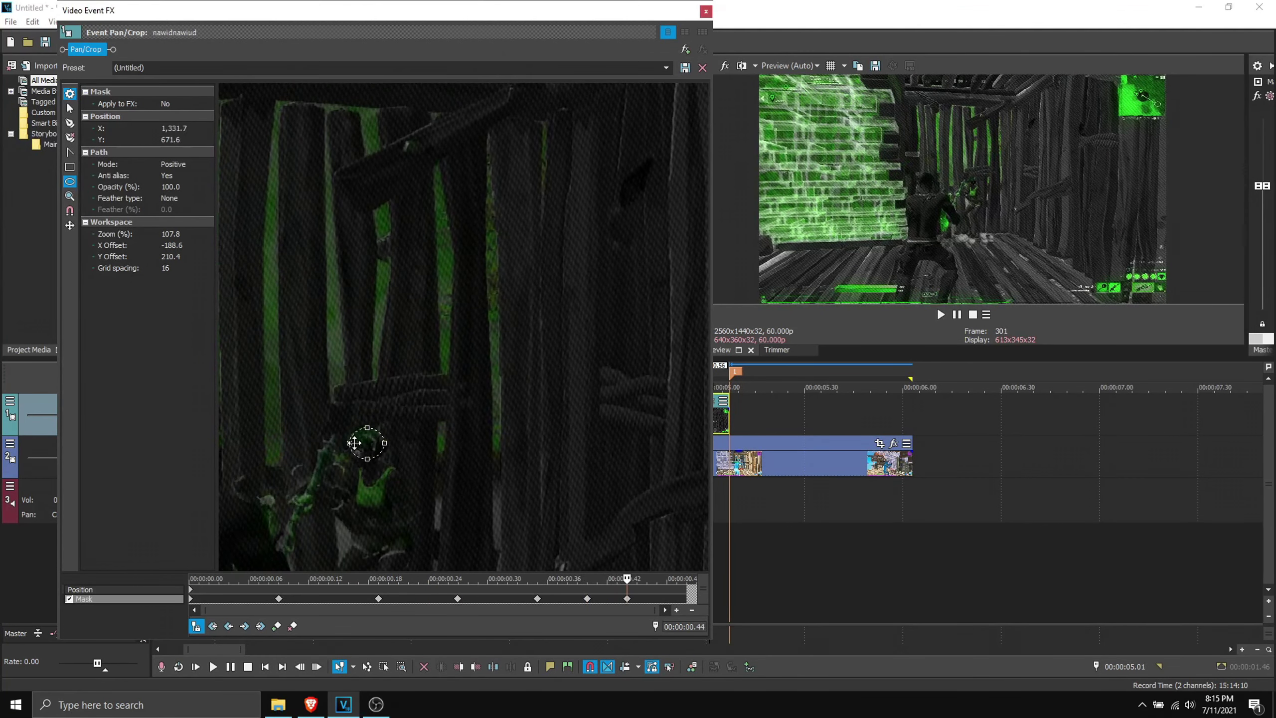
# Find the enemy's head at 00:00:00.46 and reposition the mask over it, at about X 1,274, Y 720.
pyautogui.press('Right')
pyautogui.press('Right')
pyautogui.press('Right')
pyautogui.press('Right')
pyautogui.press('Left')
pyautogui.press('Left')
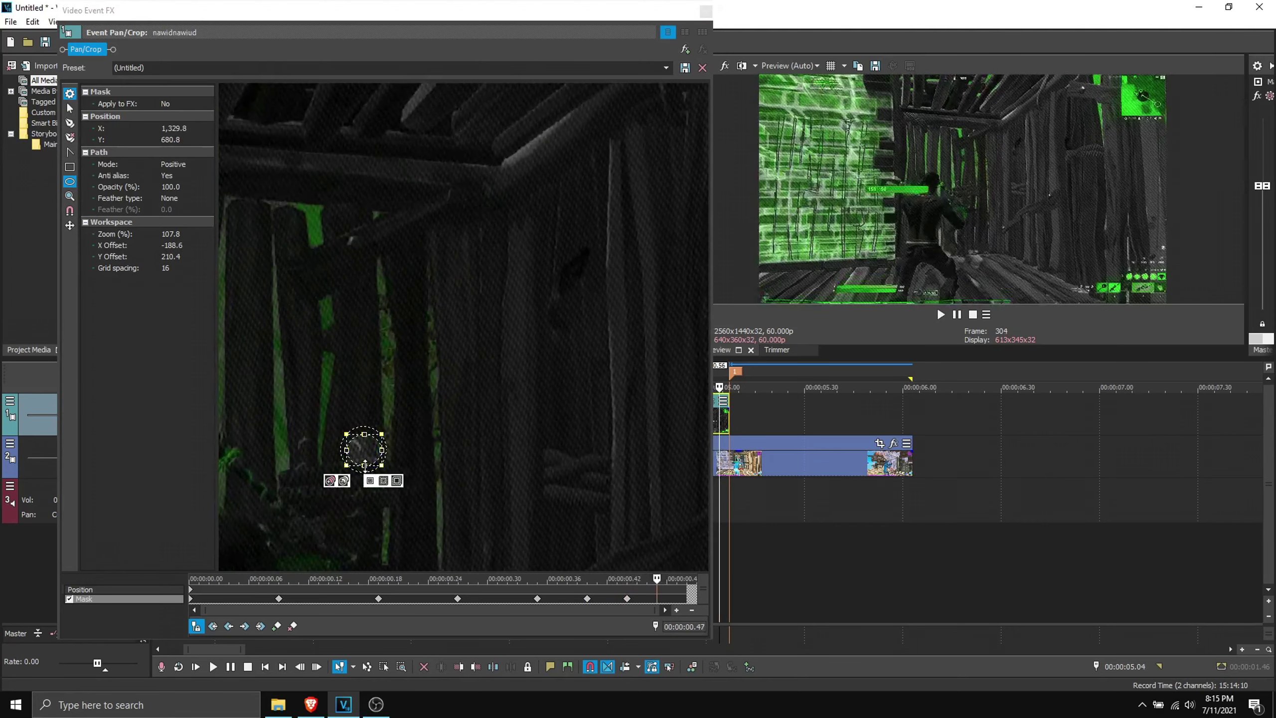
pyautogui.scroll(-2, 376, 465)
pyautogui.click(362, 444)
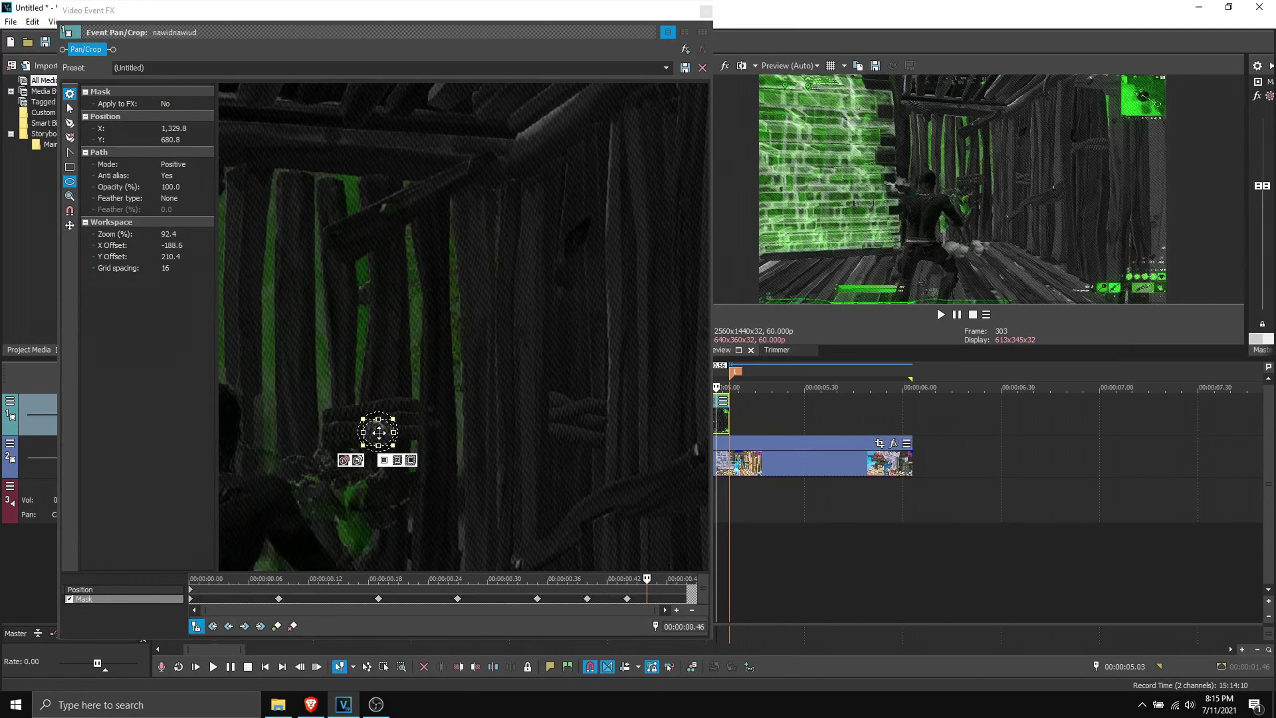
pyautogui.moveTo(378, 432); pyautogui.dragTo(364, 461)
pyautogui.scroll(-1, 466, 462)
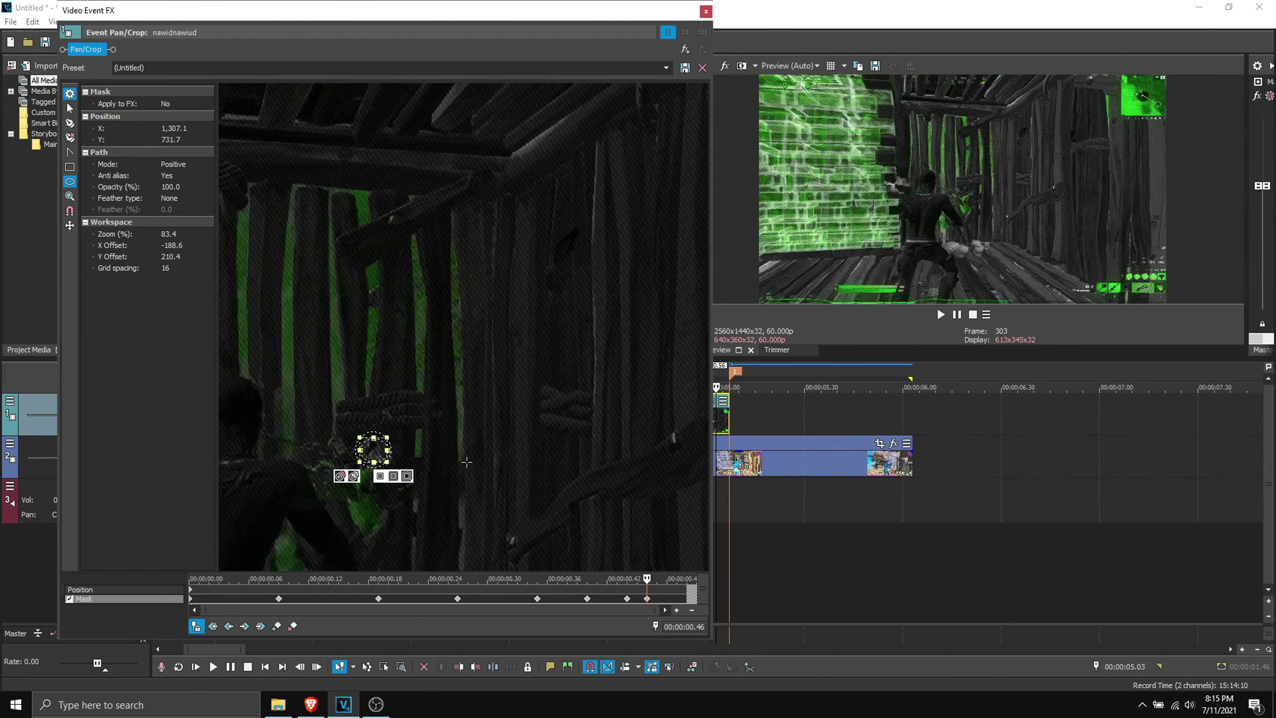
pyautogui.moveTo(512, 428); pyautogui.dragTo(365, 441)
# Reposition the mask over the enemy's head in the clip's last frames, with keyframes at 00:00:00.48 and 00:00:00.49.
pyautogui.click(908, 231)
pyautogui.press('Right')
pyautogui.press('Right')
pyautogui.press('Right')
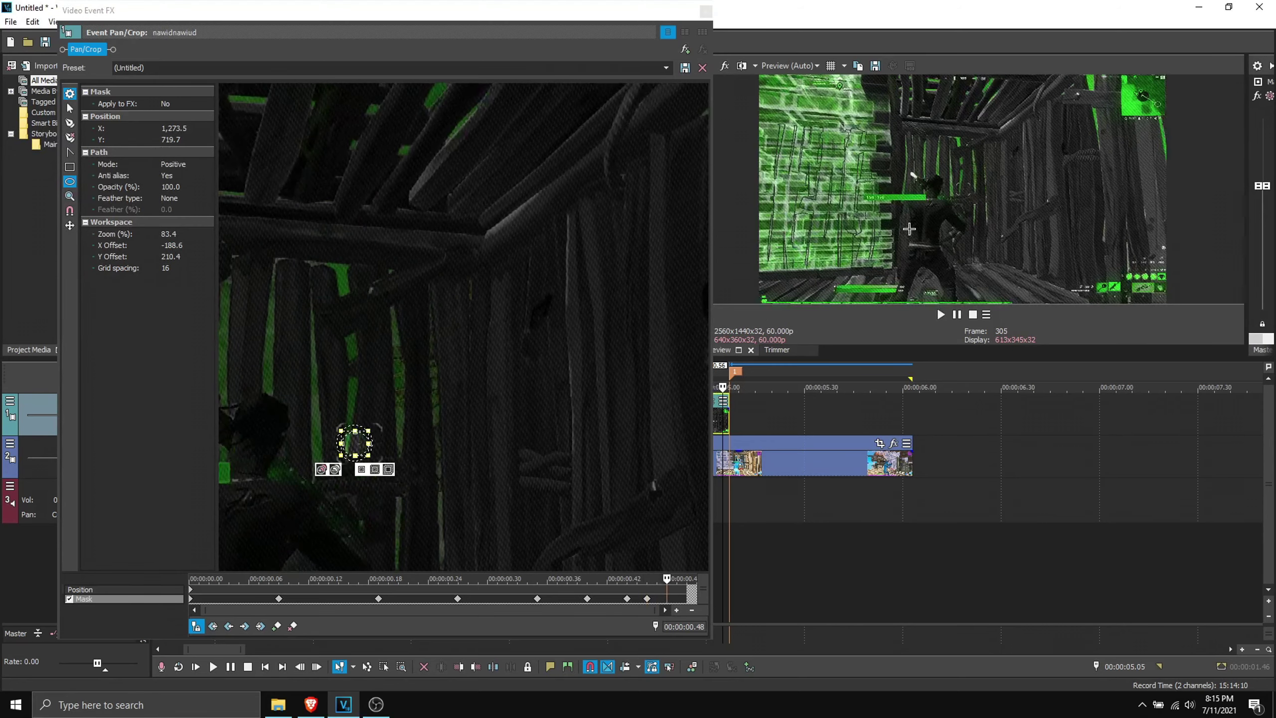
pyautogui.press('Left')
pyautogui.moveTo(359, 440); pyautogui.dragTo(362, 468)
pyautogui.press('Right')
pyautogui.click(1040, 232)
pyautogui.press('Right')
pyautogui.press('Left')
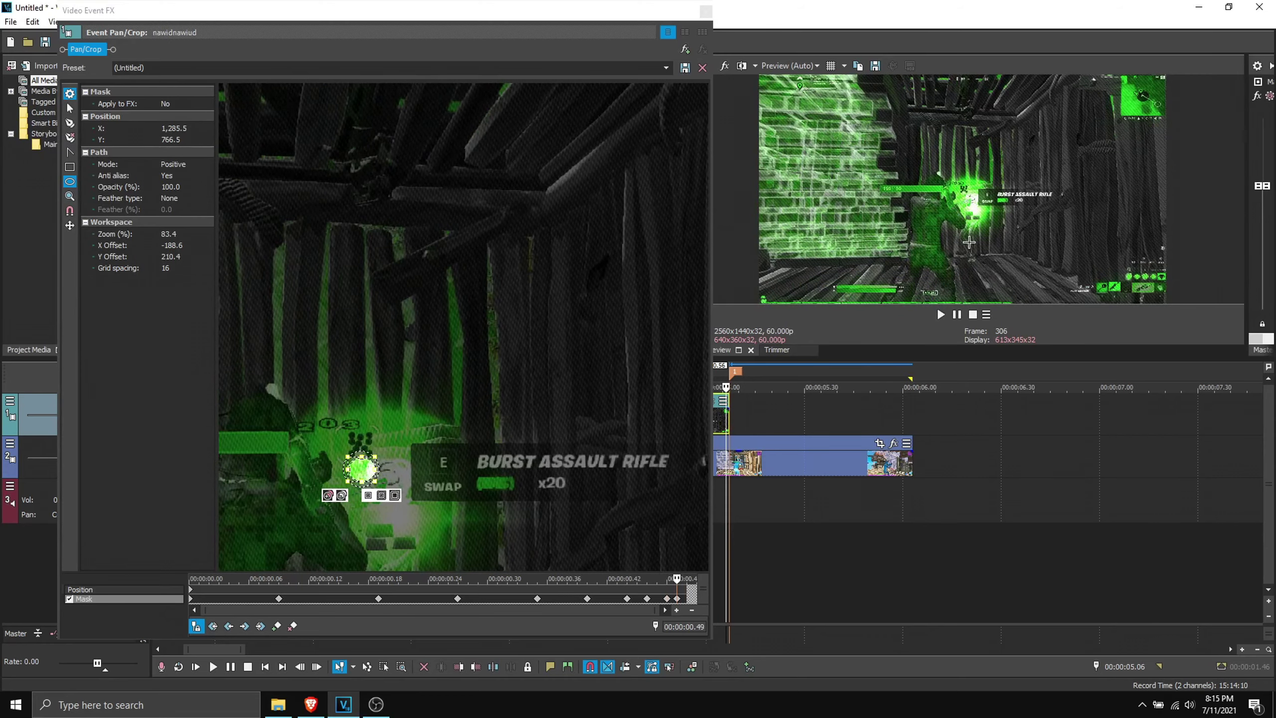
pyautogui.scroll(-3, 424, 438)
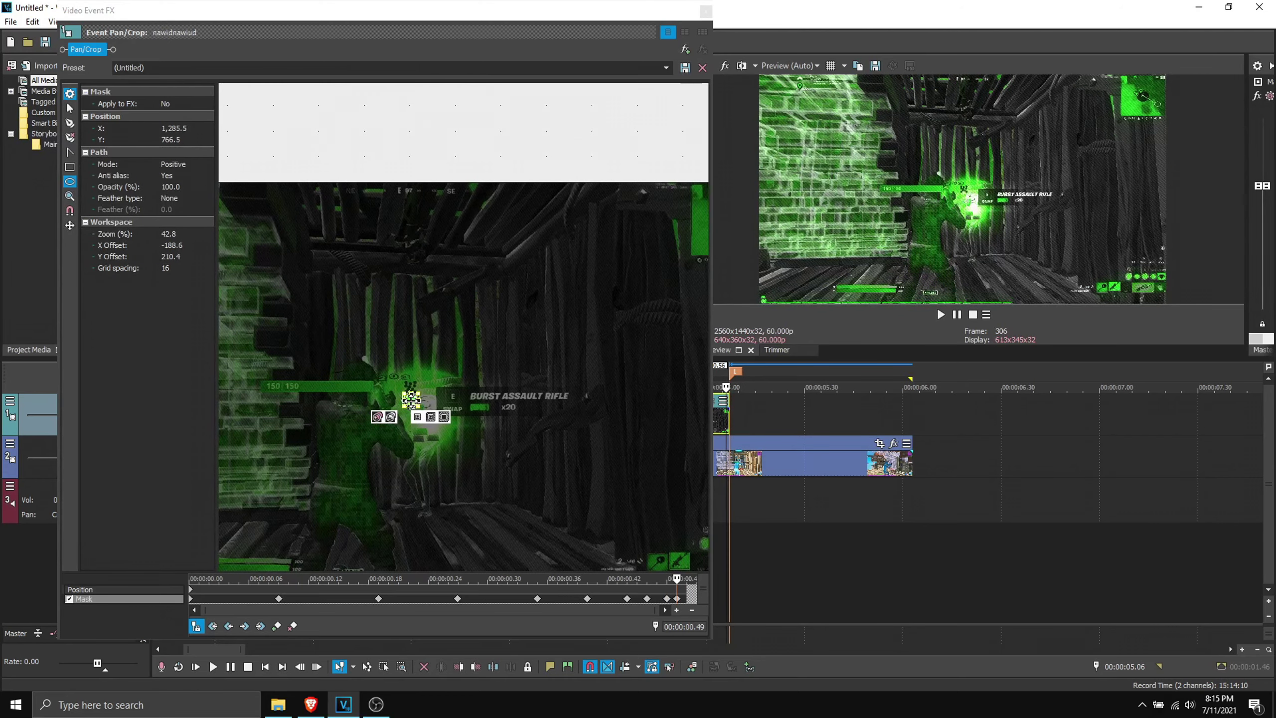
# At 00:00:00.49, move the mask off the footage to about X 1,447, Y -189, and check the neighbouring frames.
pyautogui.moveTo(411, 400); pyautogui.dragTo(420, 379)
pyautogui.moveTo(456, 132); pyautogui.dragTo(457, 129)
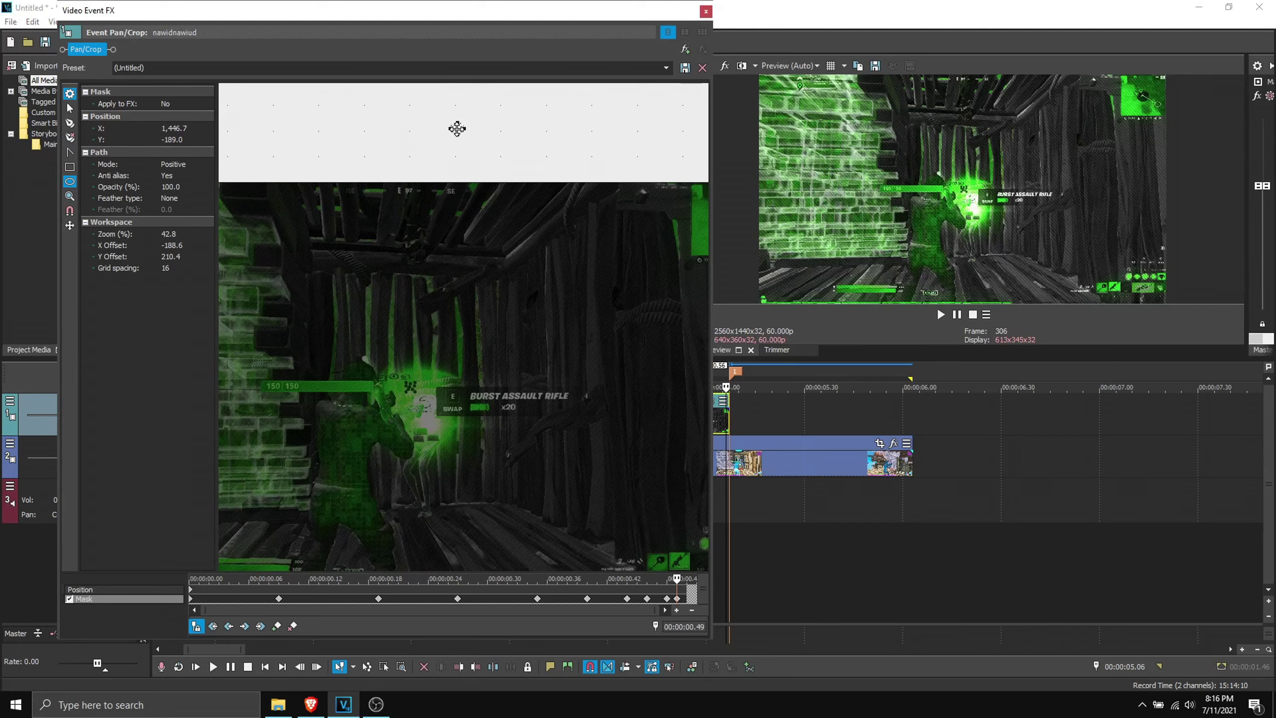
pyautogui.click(990, 191)
pyautogui.press('Left')
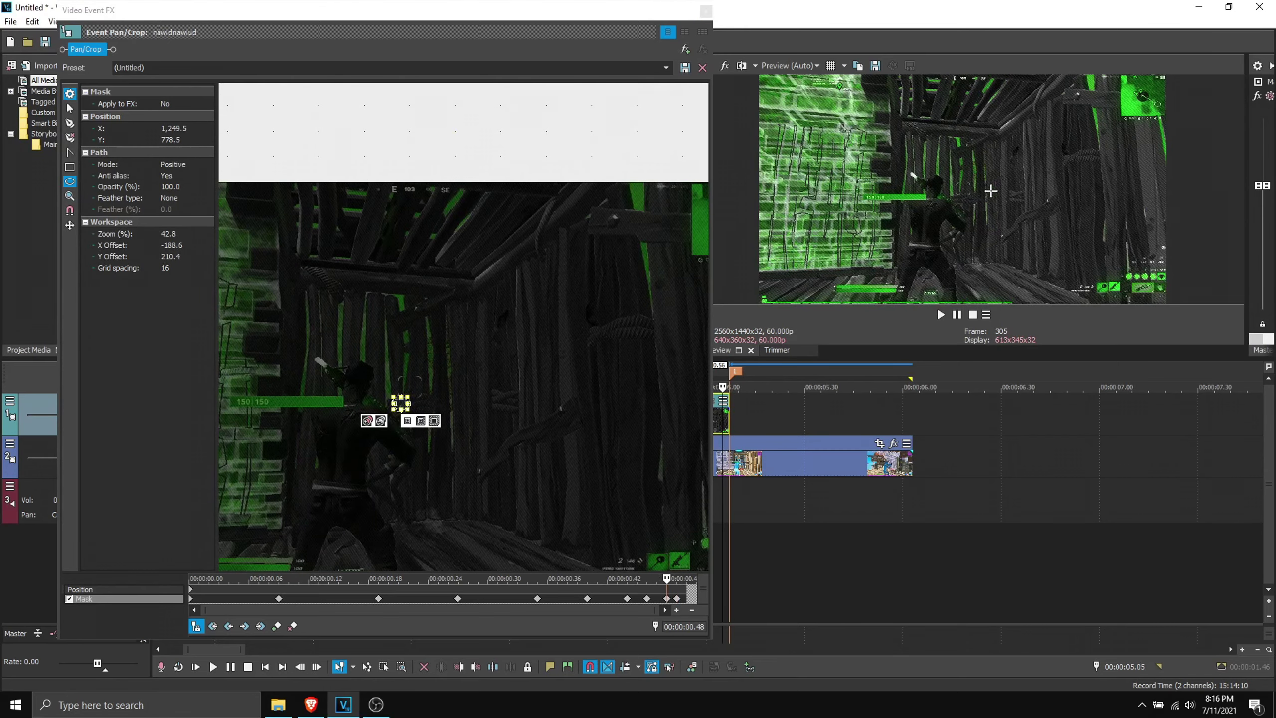
pyautogui.press('Right')
pyautogui.press('Right')
pyautogui.press('Right')
pyautogui.press('Right')
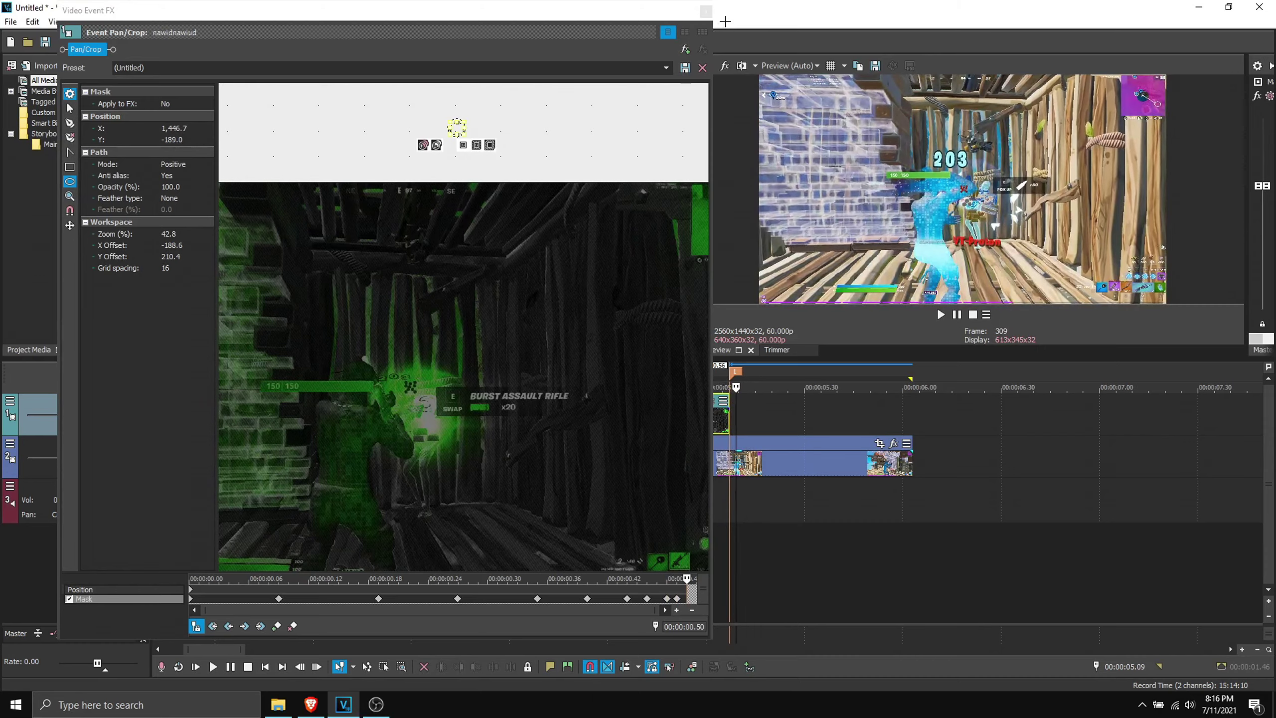
# Close the mask editor and play the masked clip from its start to review the mask tracking.
pyautogui.click(705, 11)
pyautogui.click(582, 421)
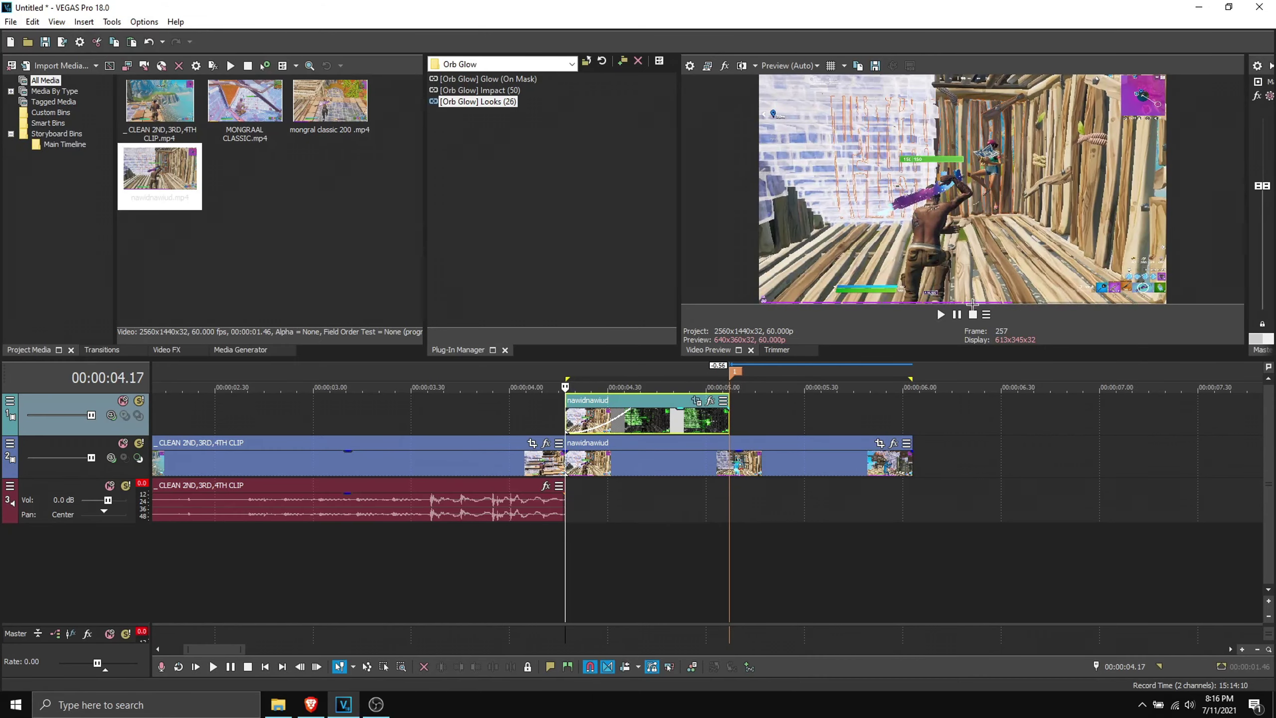
pyautogui.click(940, 314)
pyautogui.click(956, 314)
# Add the [Orb Glow] Glow (On Mask) effect chain to the masked nawidnawiud event on the upper track.
pyautogui.scroll(5, 670, 457)
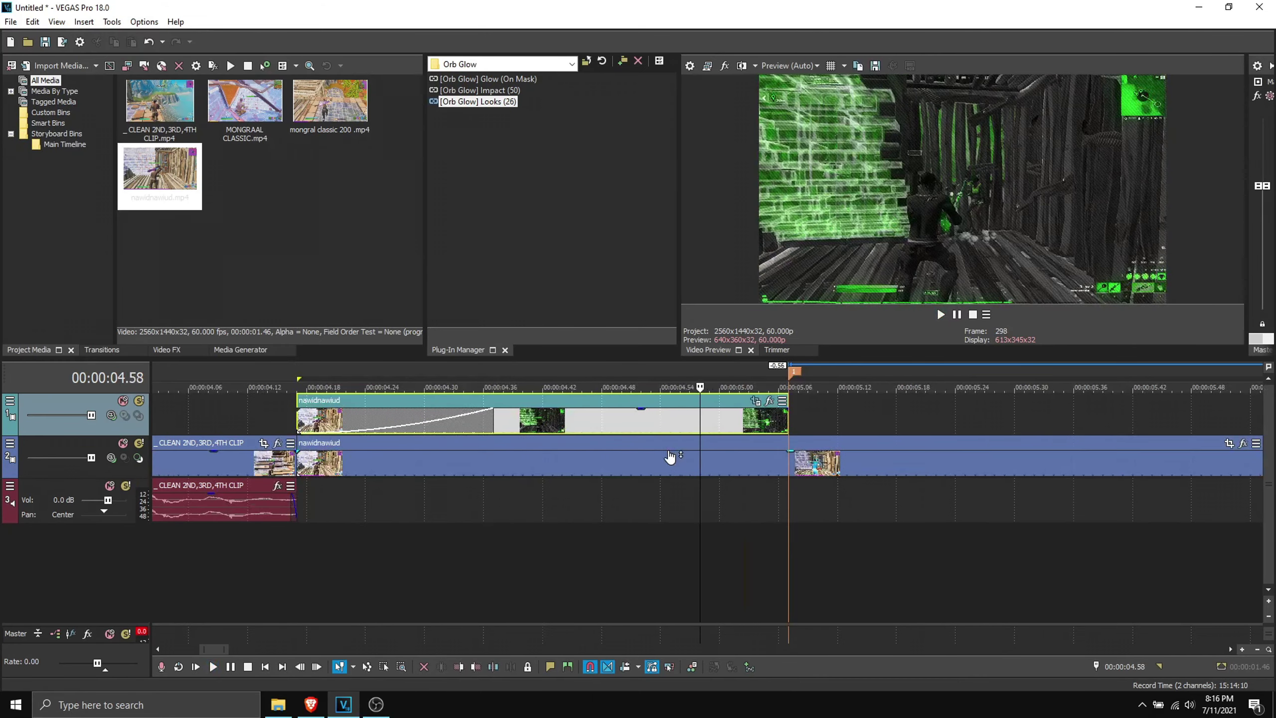
pyautogui.click(631, 418)
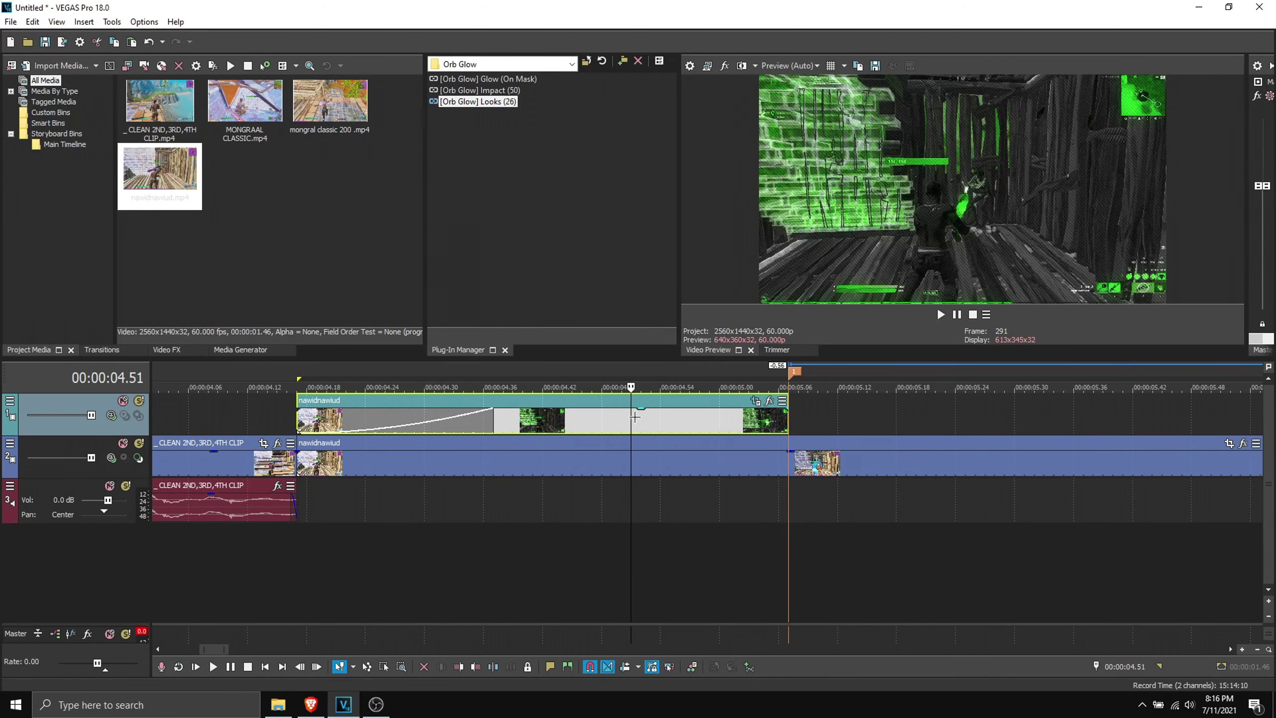
pyautogui.click(611, 422)
pyautogui.click(767, 401)
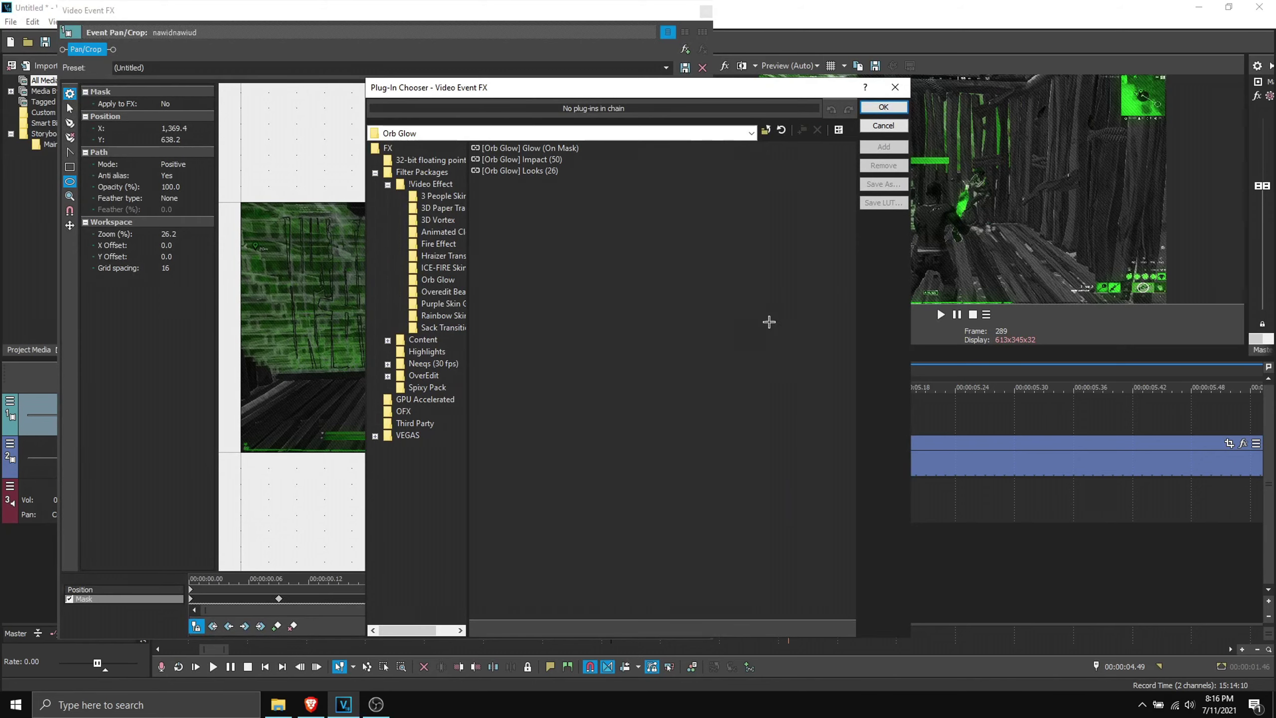
pyautogui.click(521, 148)
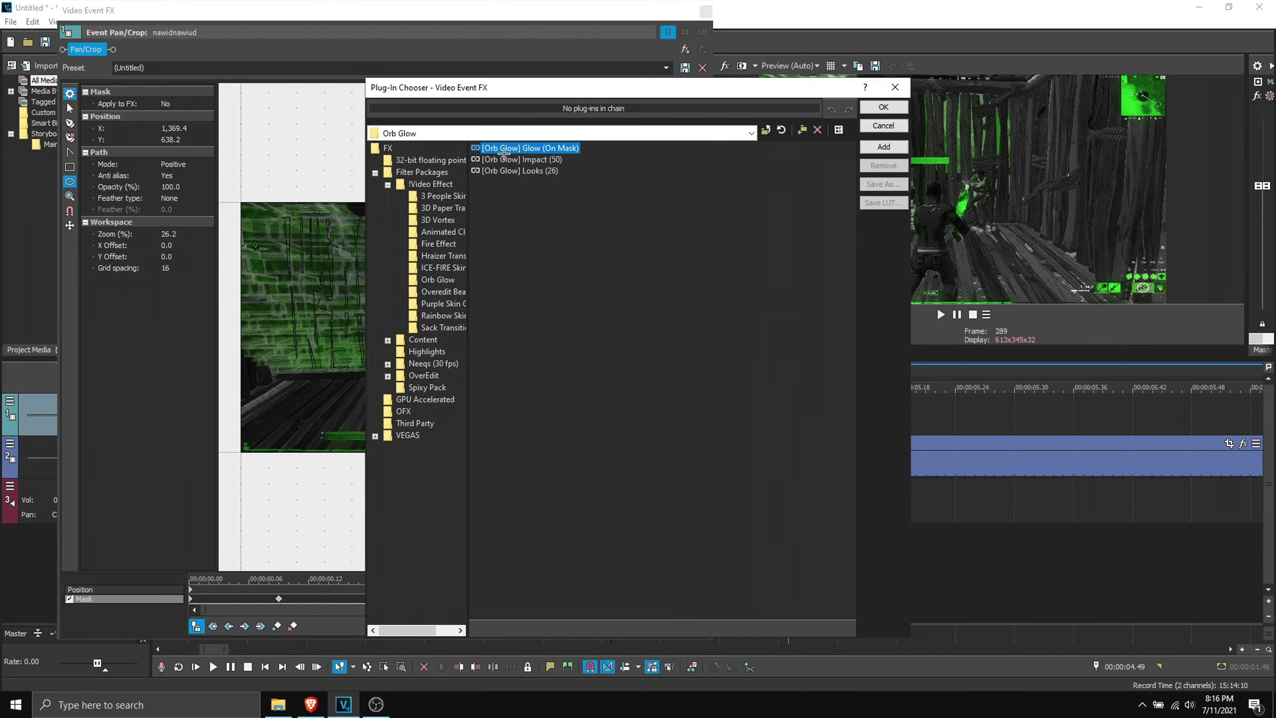
pyautogui.click(883, 146)
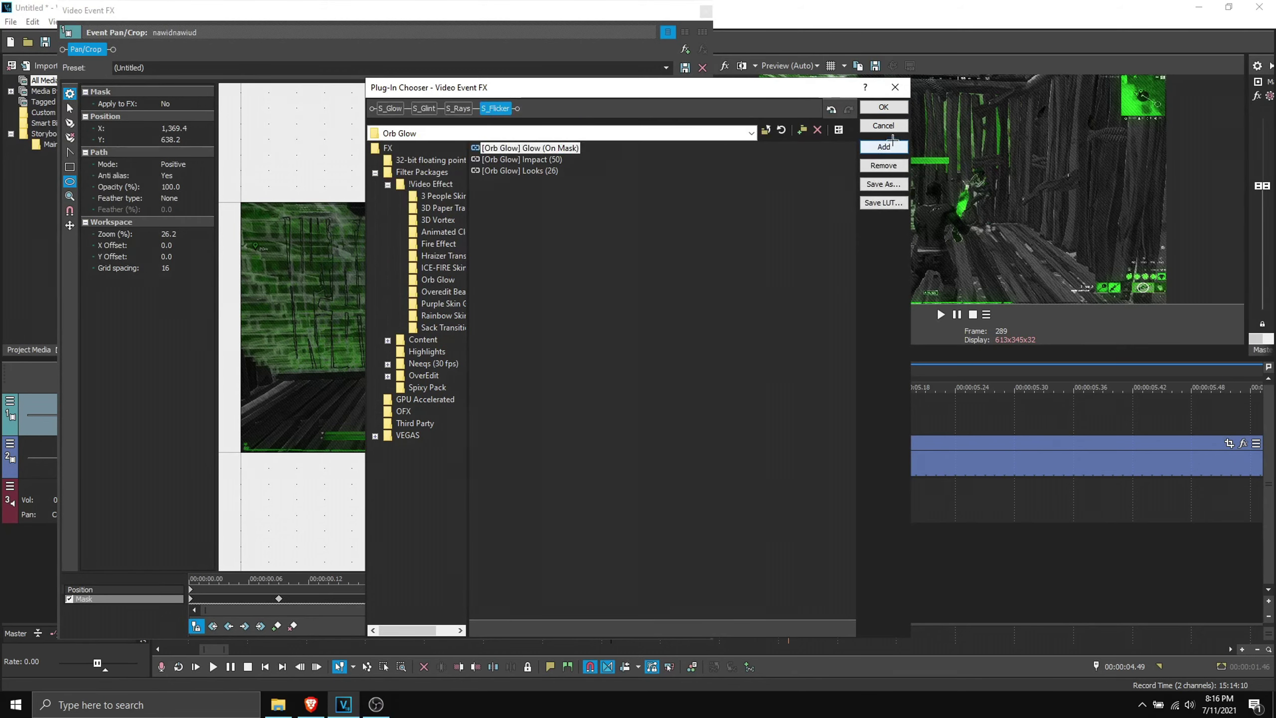
pyautogui.click(883, 107)
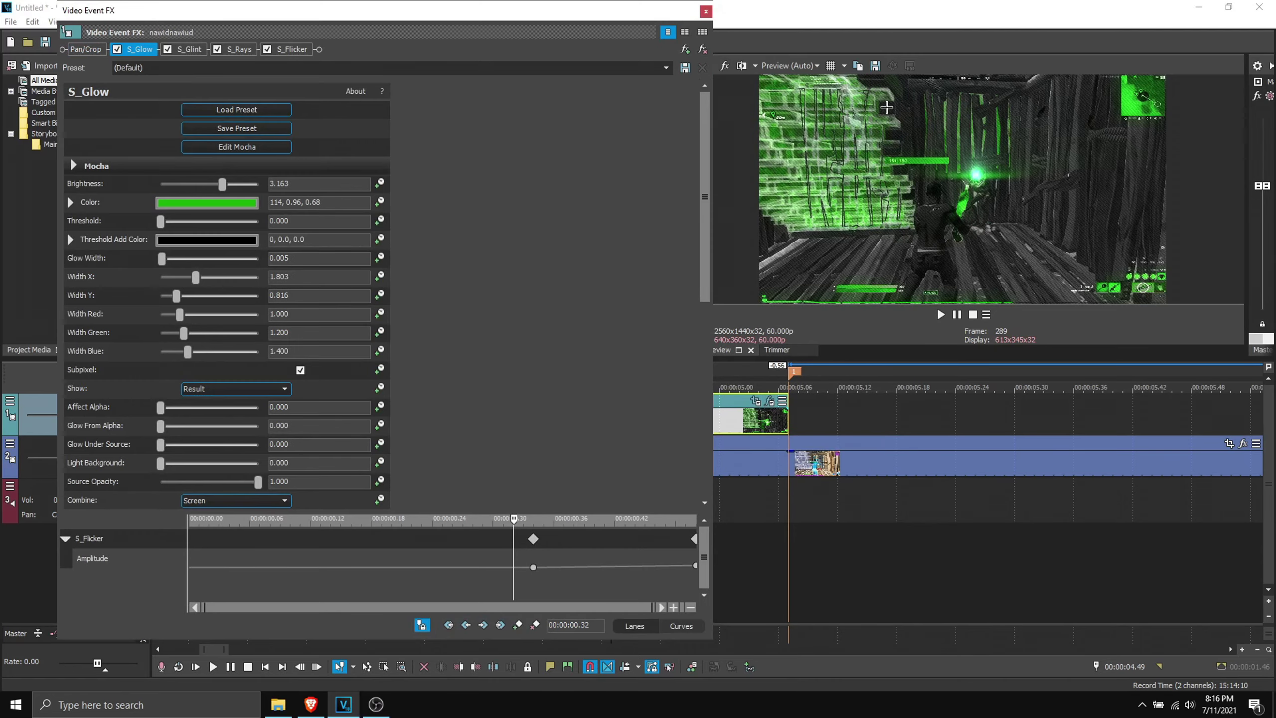
# Step through and play back the masked clip to examine the glow on the enemy's head.
pyautogui.click(919, 130)
pyautogui.press('Right')
pyautogui.press('Right')
pyautogui.press('Right')
pyautogui.press('Right')
pyautogui.press('Right')
pyautogui.press('Right')
pyautogui.press('Right')
pyautogui.press('Right')
pyautogui.press('Right')
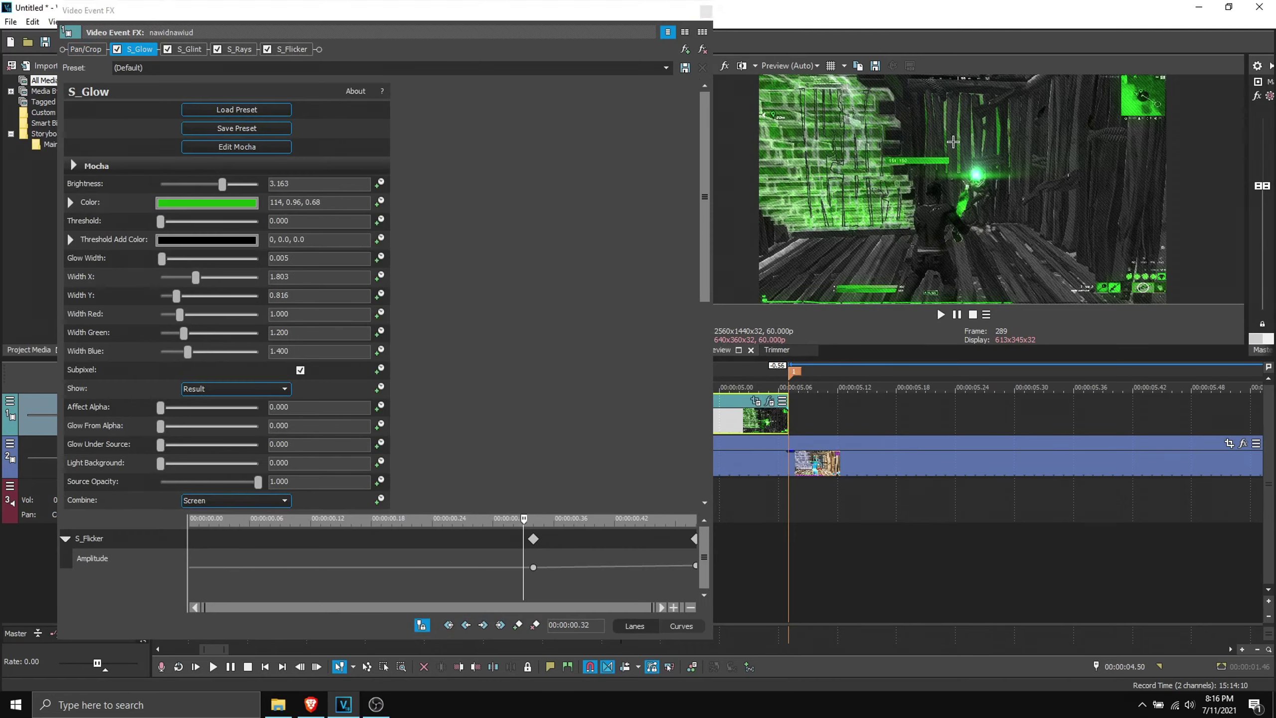
pyautogui.click(706, 11)
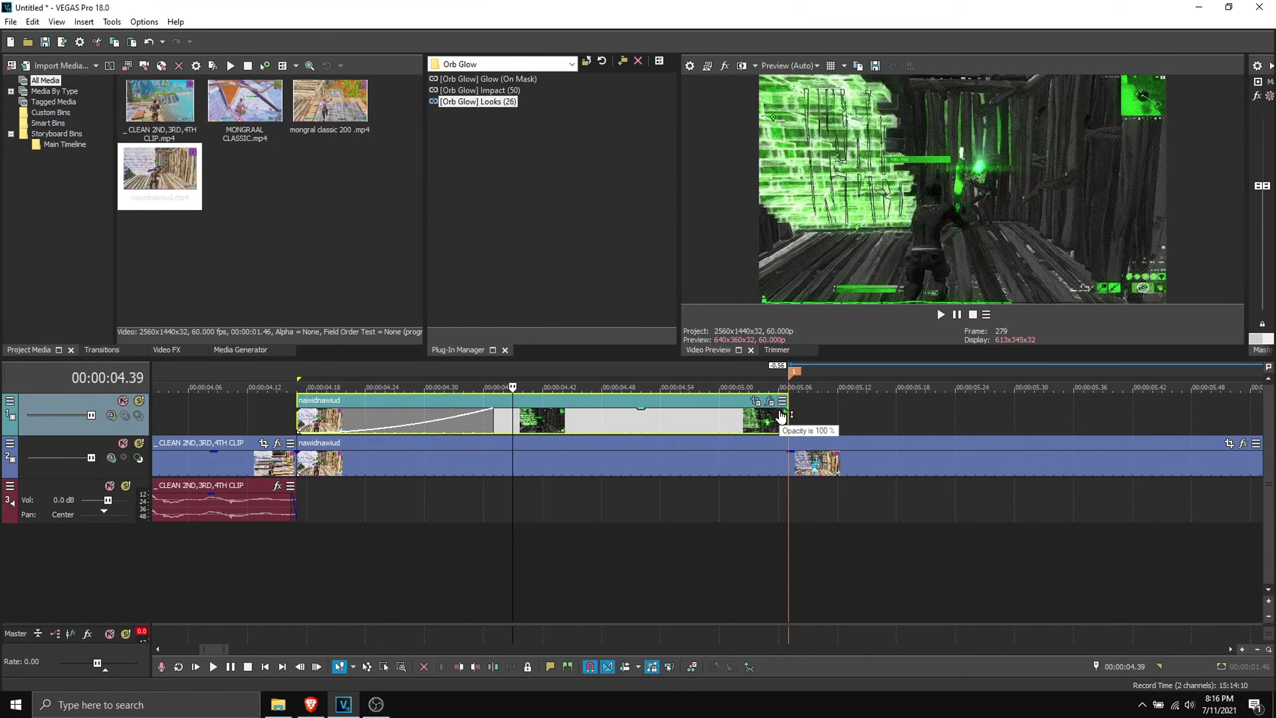
pyautogui.press('space')
pyautogui.press('space')
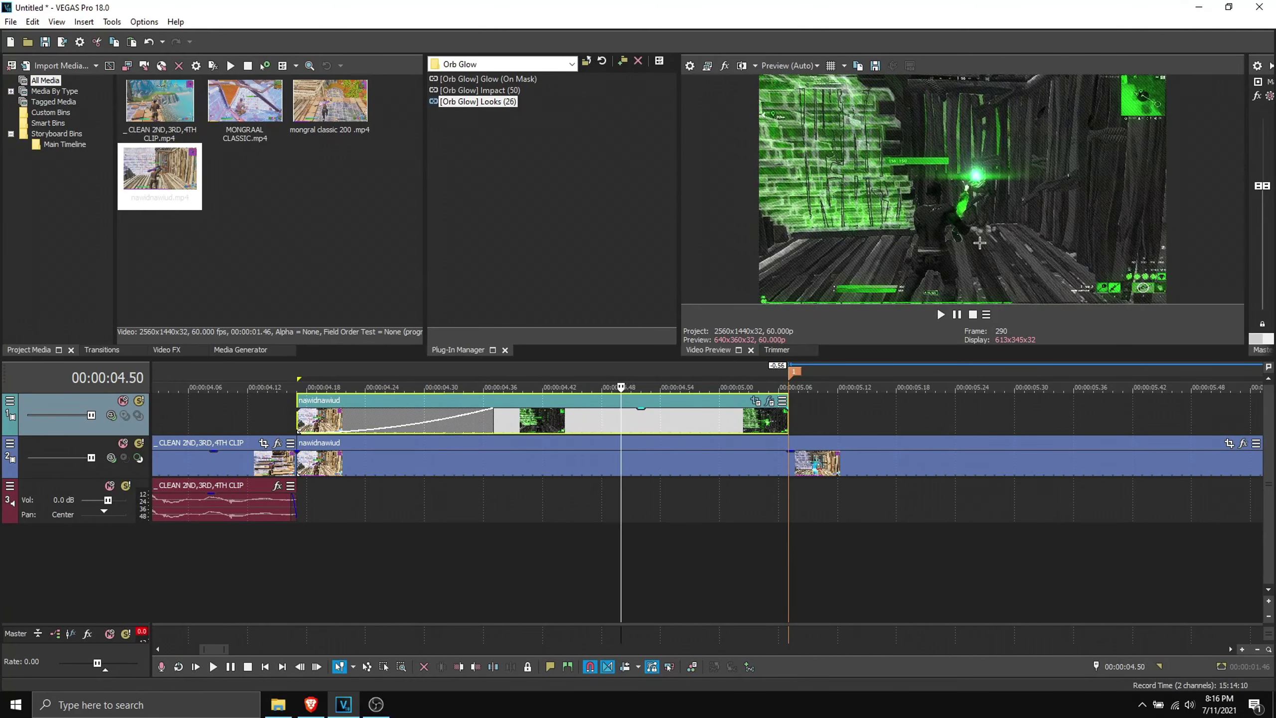
pyautogui.press('space')
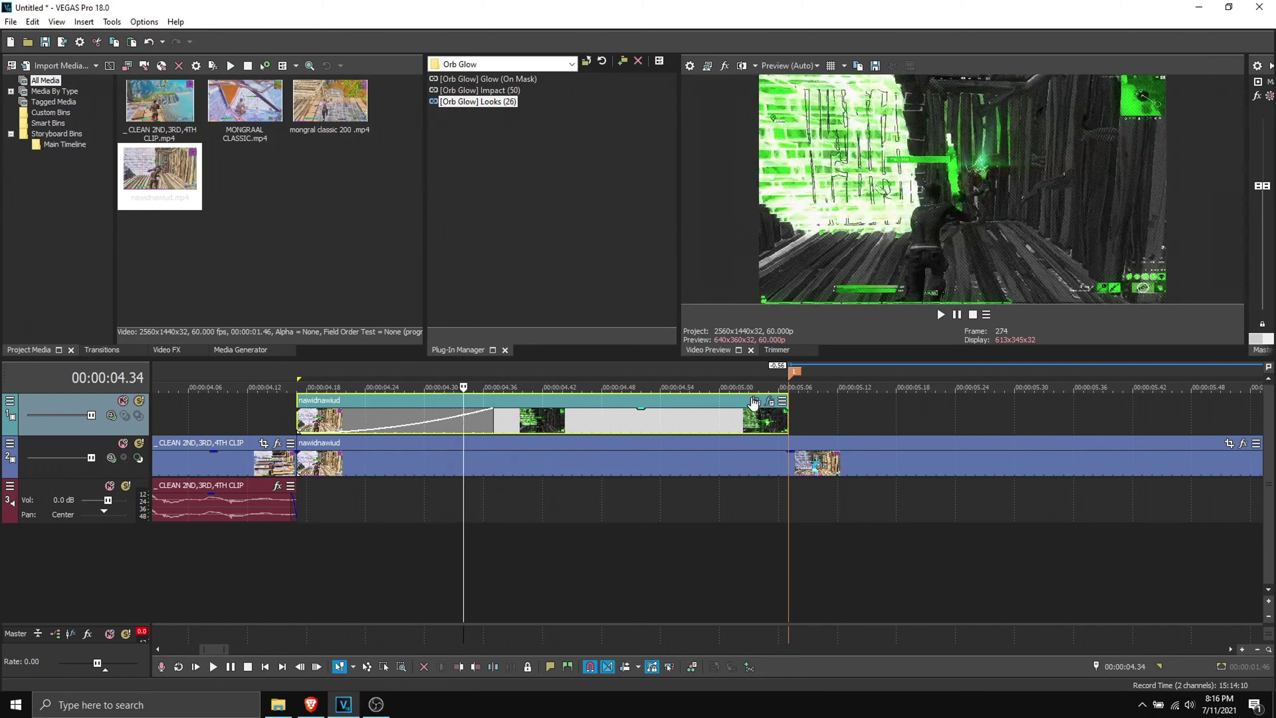
# Enable animation for the Center parameter of S_Rays on the masked event and expose its position control at 00:00:00.00.
pyautogui.click(768, 402)
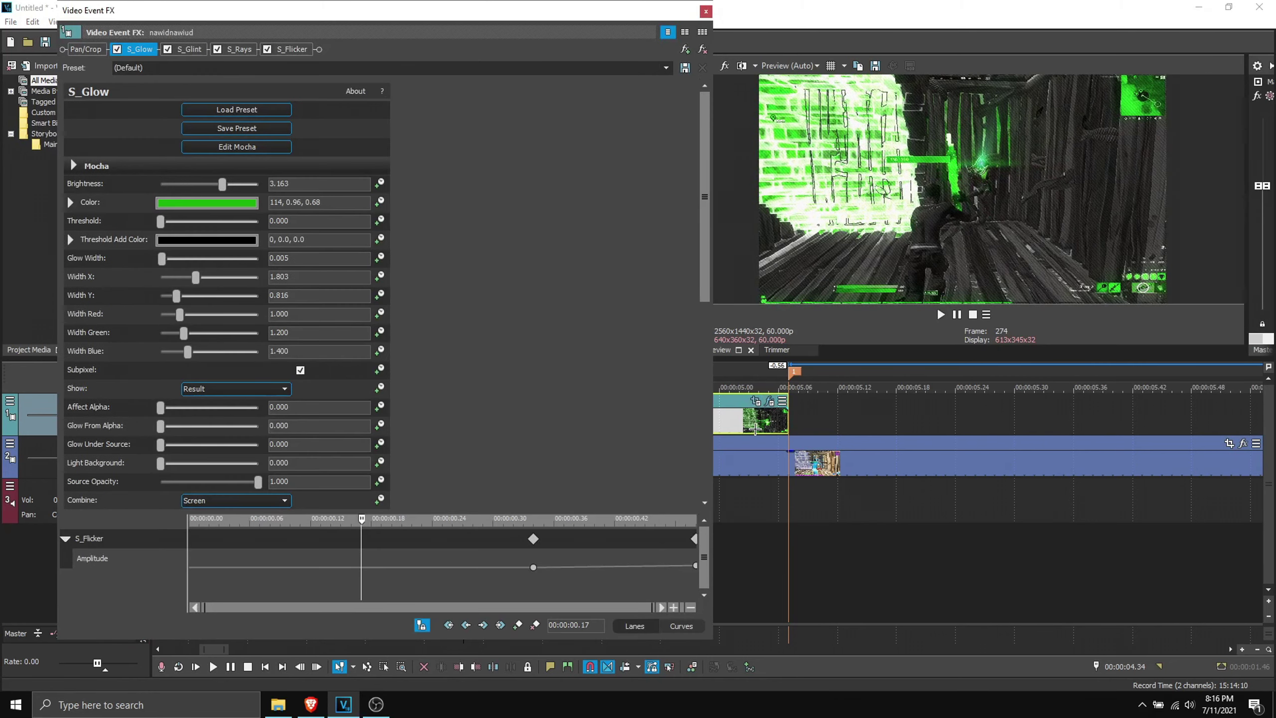
pyautogui.click(244, 50)
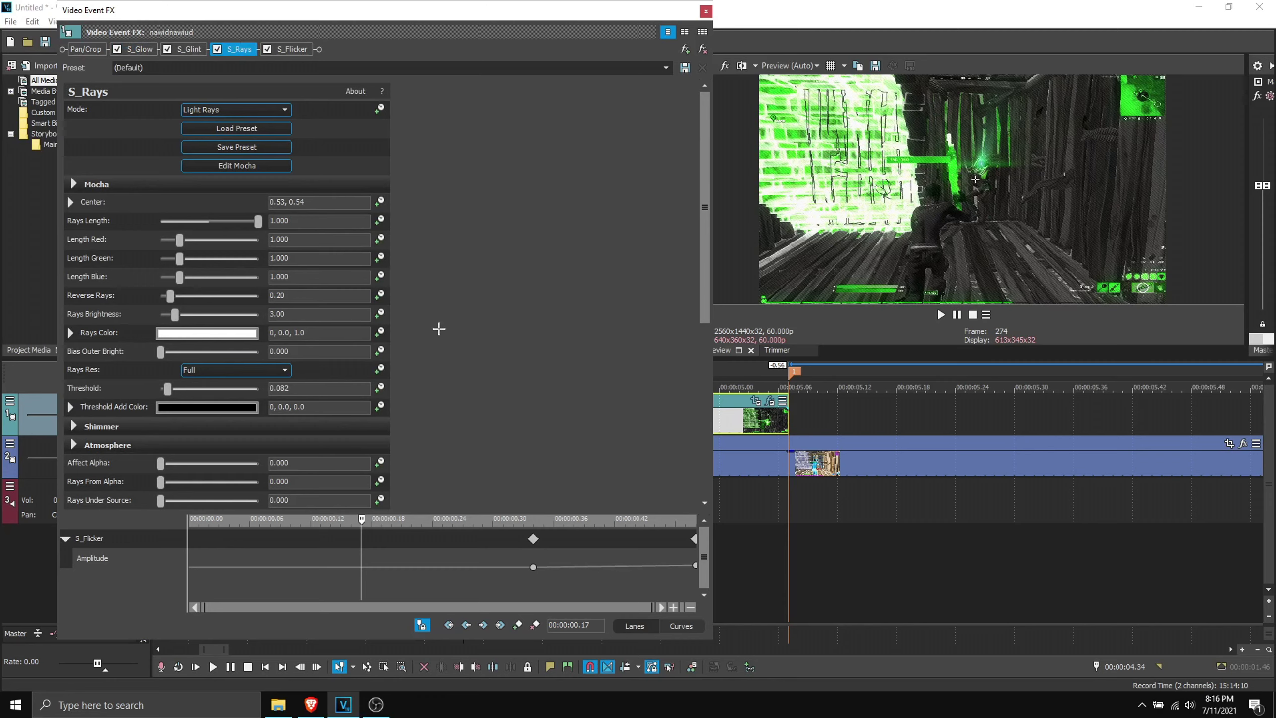
pyautogui.click(381, 202)
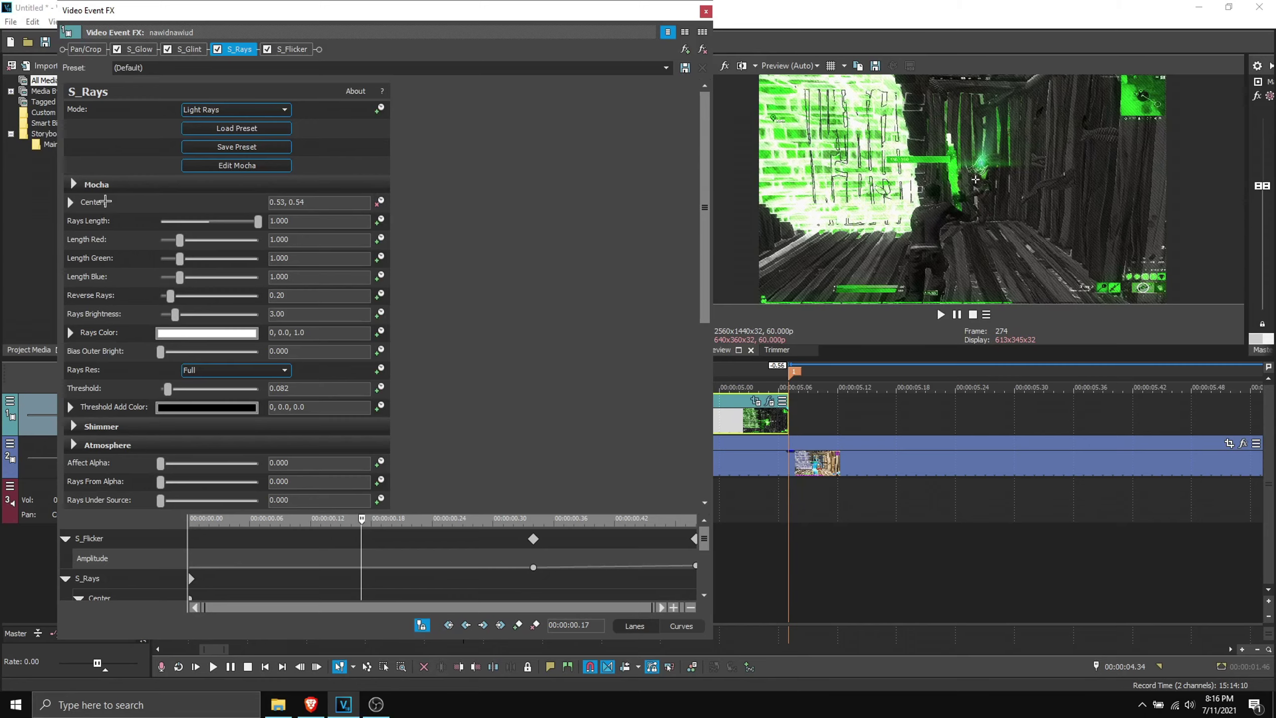
pyautogui.click(70, 202)
pyautogui.moveTo(713, 261); pyautogui.dragTo(518, 261)
pyautogui.scroll(-3, 630, 440)
pyautogui.click(640, 418)
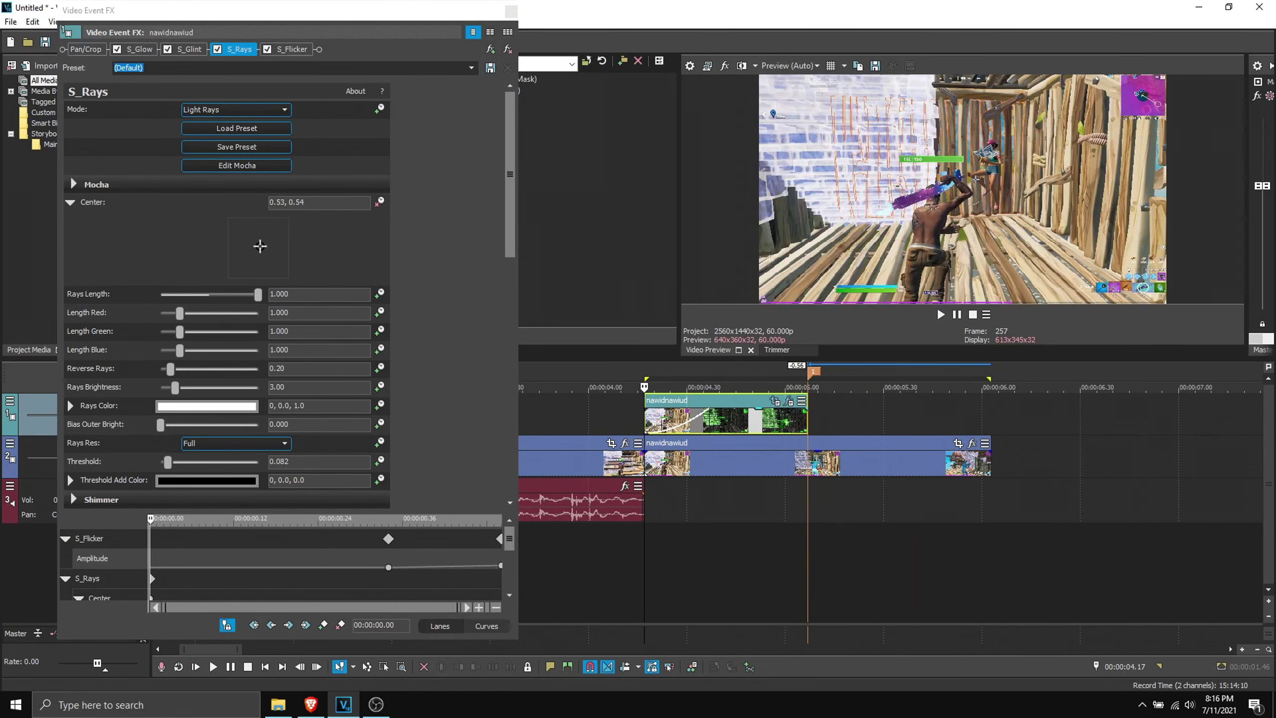
pyautogui.scroll(1, 754, 455)
pyautogui.scroll(3, 754, 455)
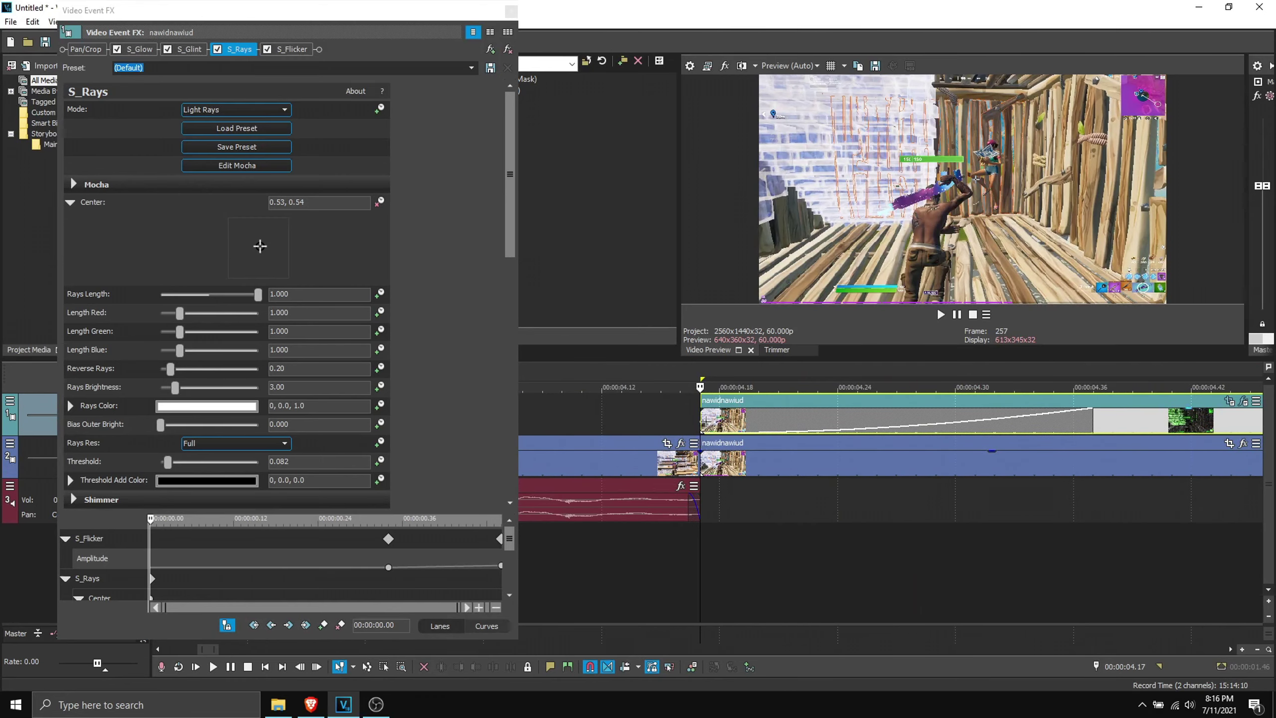
pyautogui.scroll(-2, 706, 421)
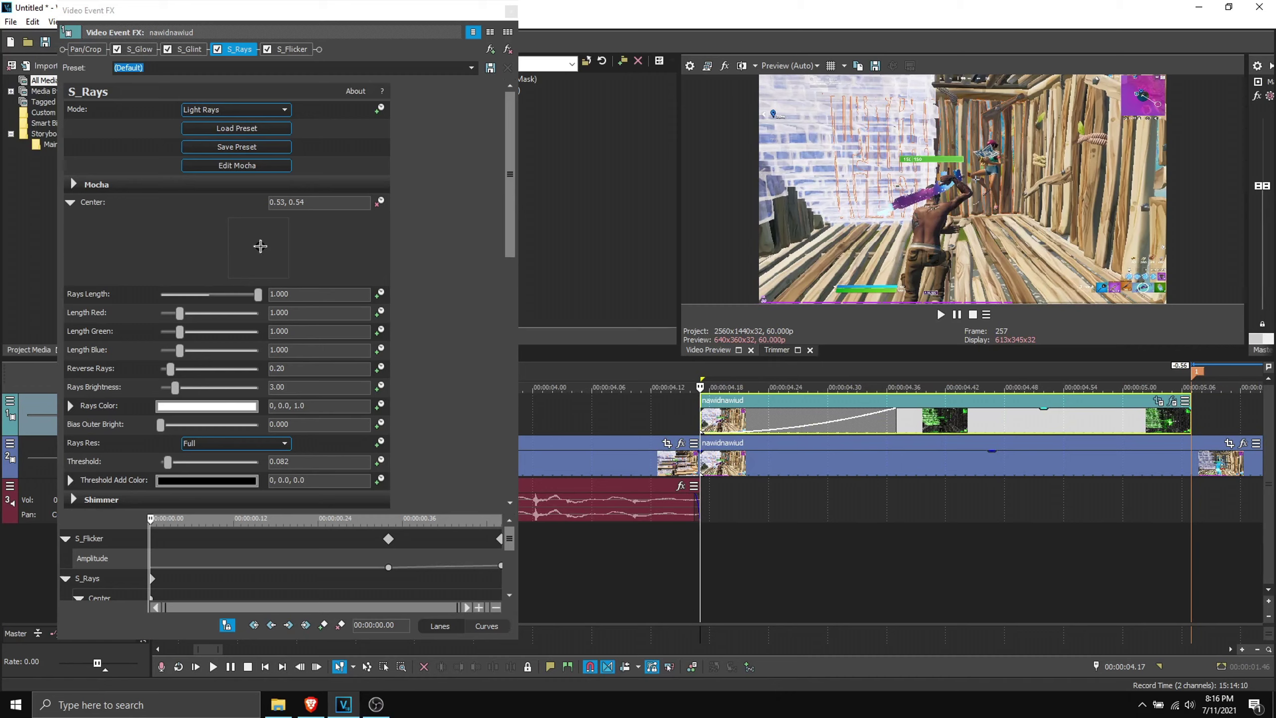
# Position the S_Rays center on the enemy's head at the clip's first frame, 00:00:00.00.
pyautogui.moveTo(260, 246); pyautogui.dragTo(264, 247)
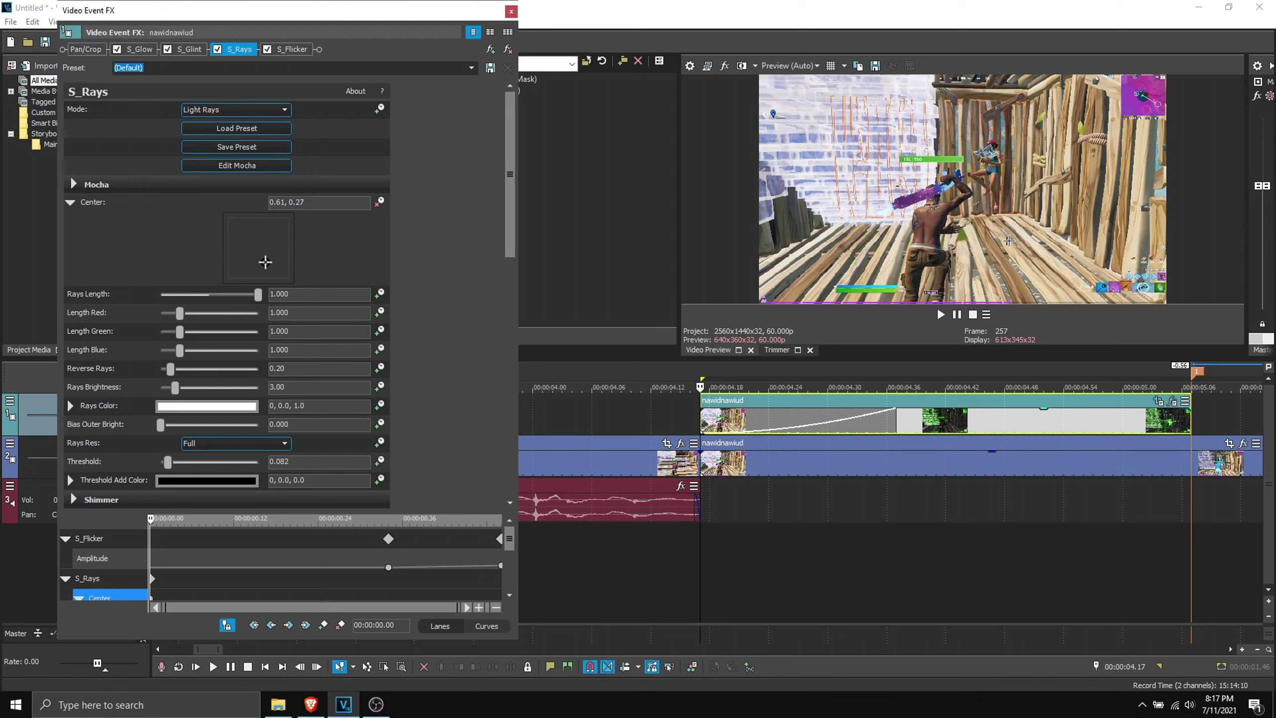
pyautogui.moveTo(1009, 241); pyautogui.dragTo(1049, 246)
pyautogui.moveTo(1010, 199); pyautogui.dragTo(992, 143)
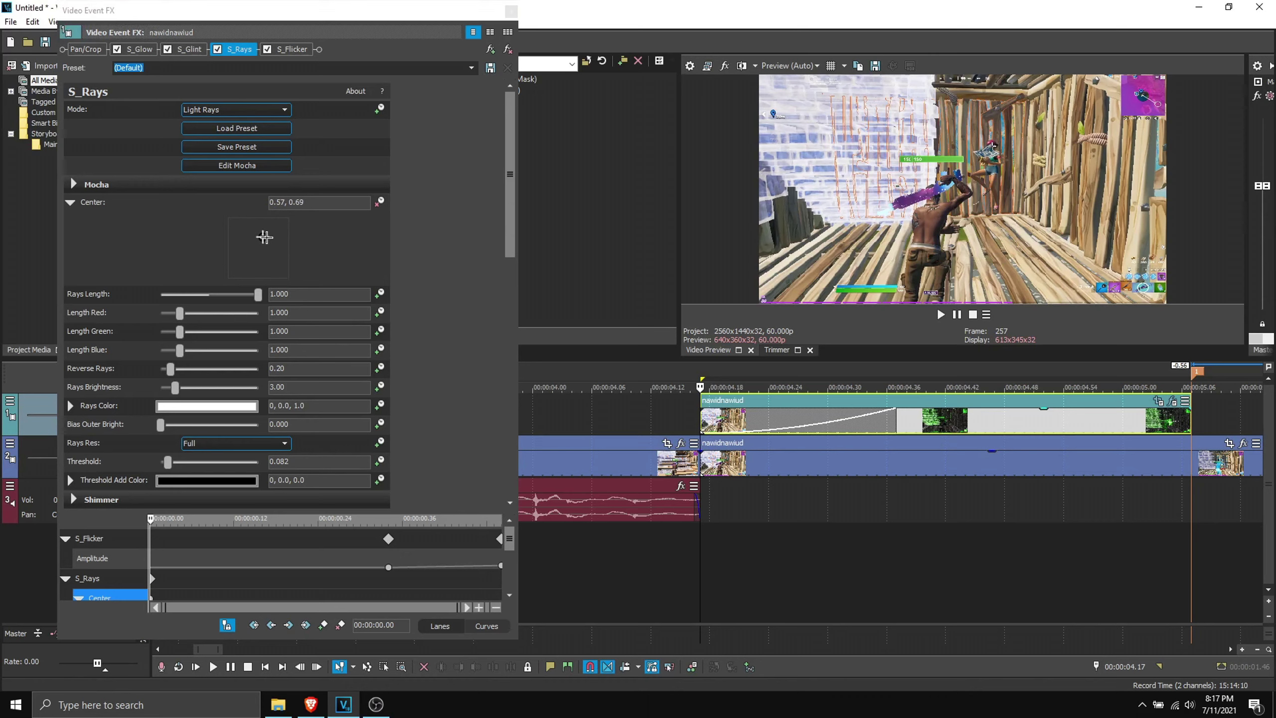
pyautogui.click(261, 237)
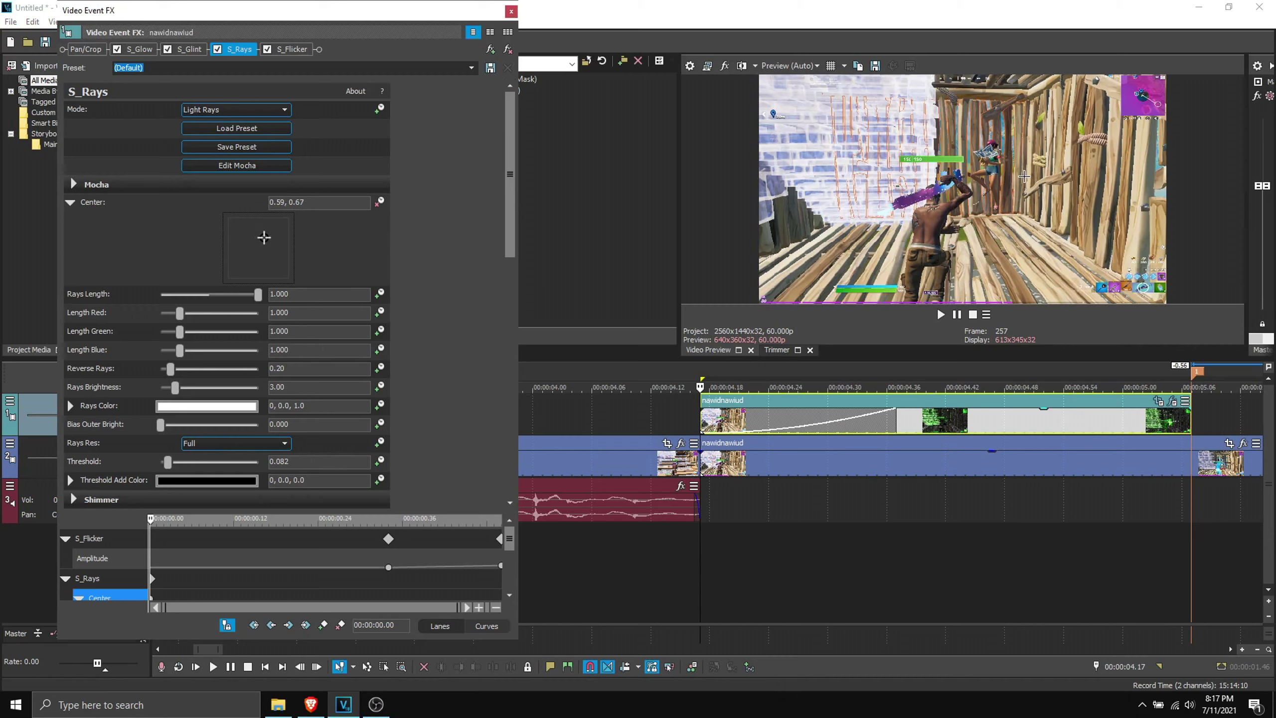
pyautogui.moveTo(264, 237); pyautogui.dragTo(262, 242)
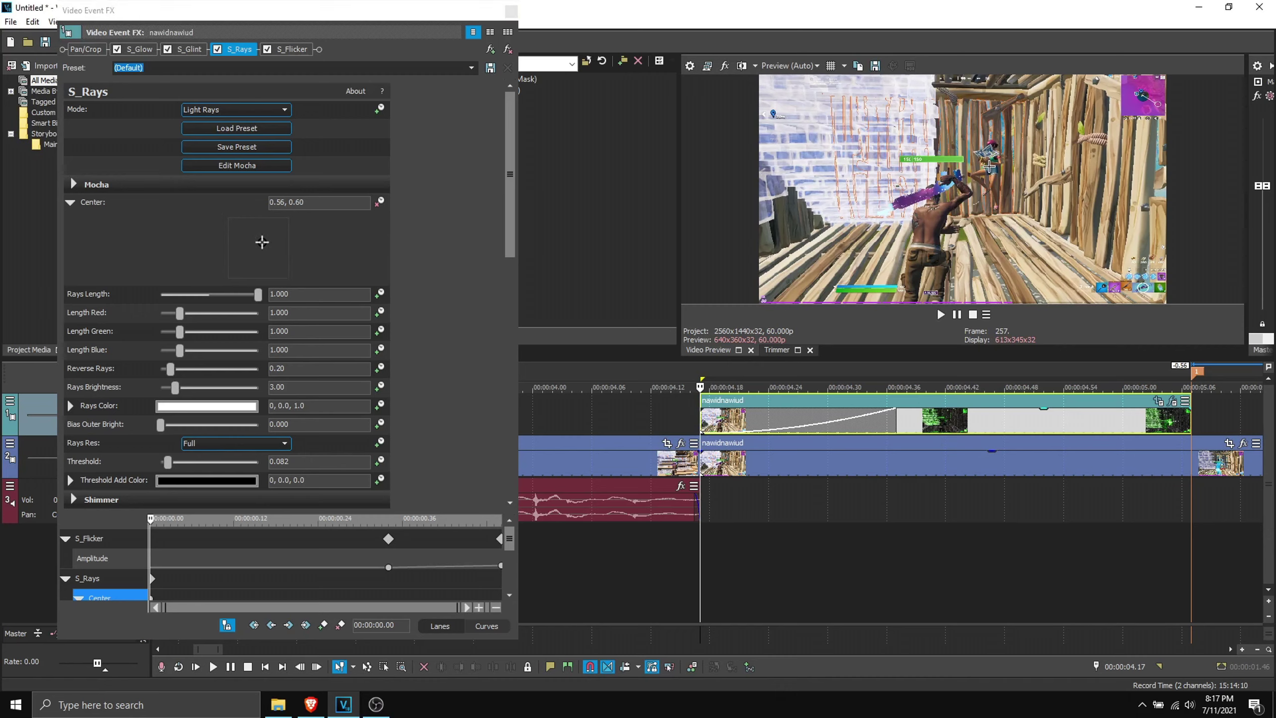
pyautogui.moveTo(991, 162); pyautogui.dragTo(992, 148)
pyautogui.moveTo(995, 149); pyautogui.dragTo(992, 144)
# Advance through the rest of the clip, keyframing the S_Rays center onto the enemy's head as it moves.
pyautogui.press('space')
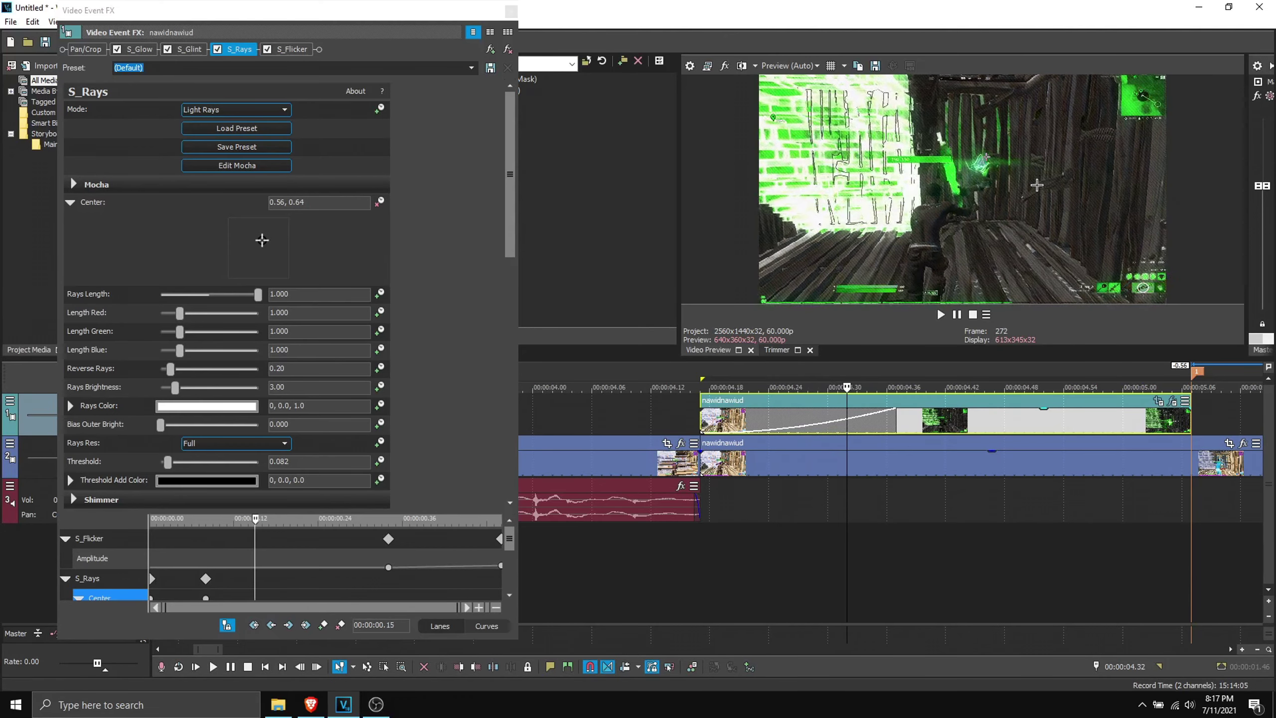
pyautogui.moveTo(987, 157); pyautogui.dragTo(981, 167)
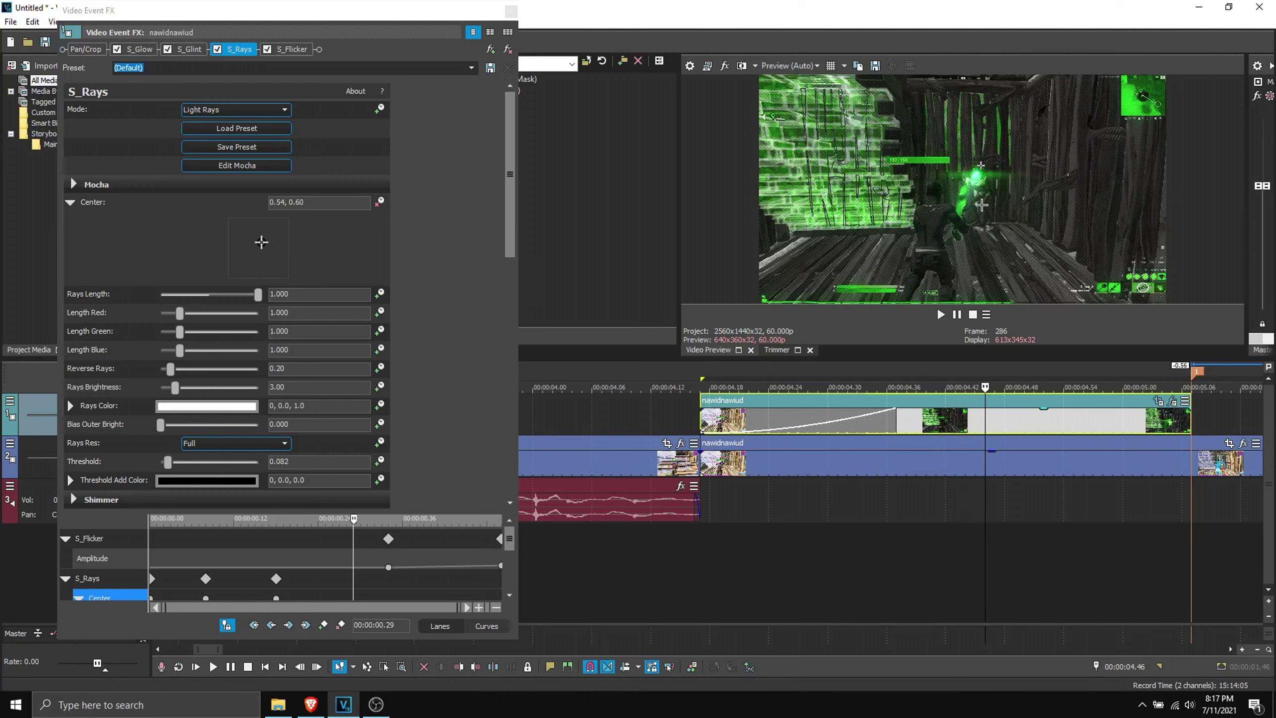
pyautogui.moveTo(978, 171); pyautogui.dragTo(977, 174)
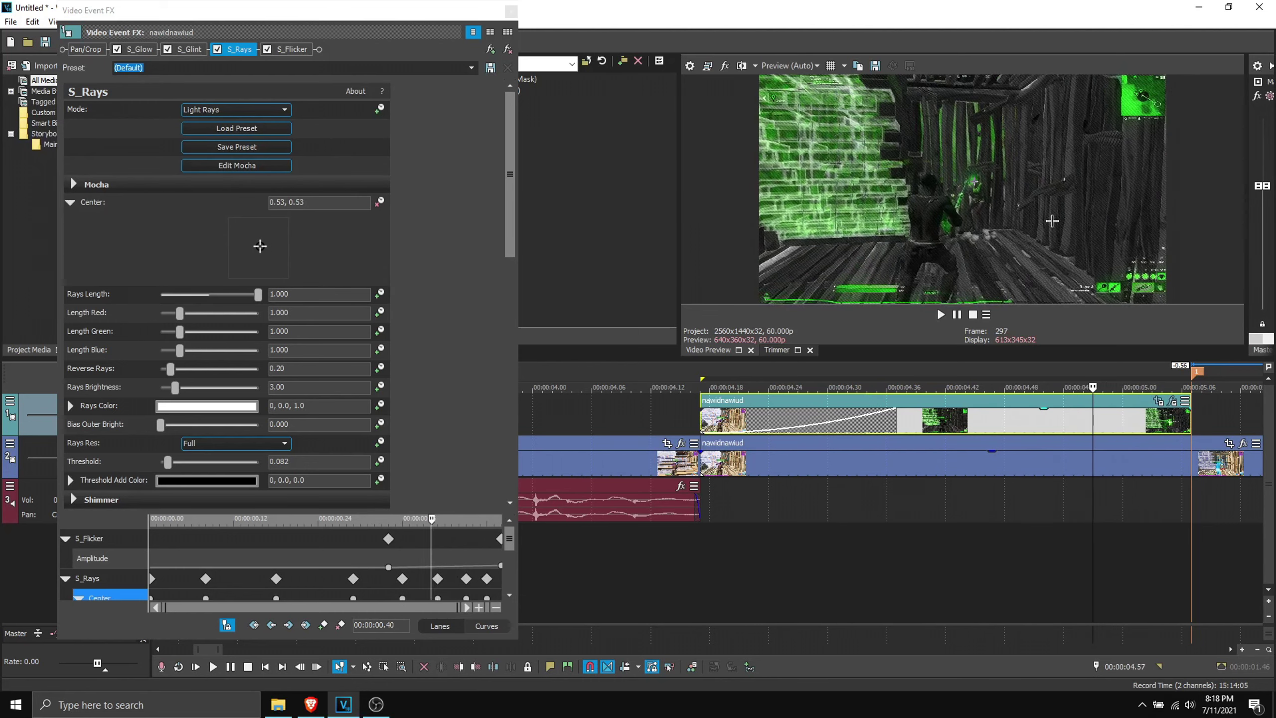
pyautogui.press('Right')
pyautogui.press('Right')
pyautogui.press('Right')
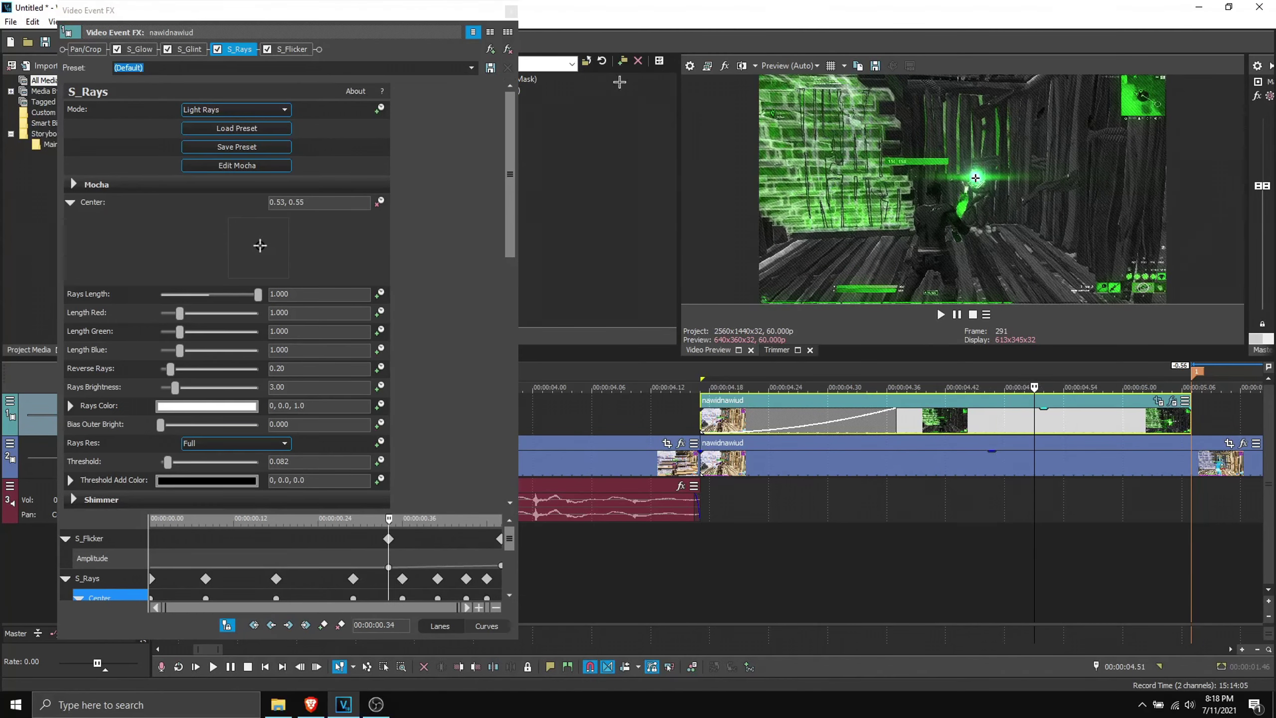
# Set the S_Flicker Amplitude to about 0.095 at the last keyframe, 00:00:00.50.
pyautogui.click(292, 48)
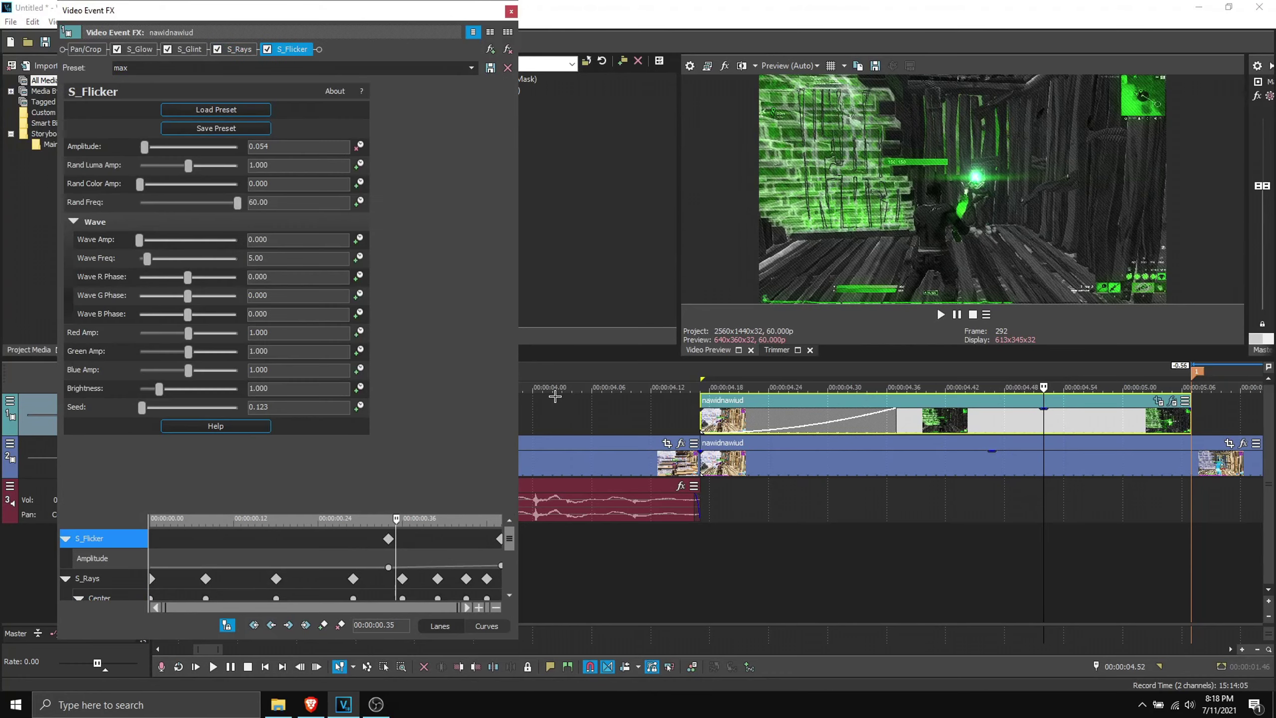
pyautogui.click(388, 539)
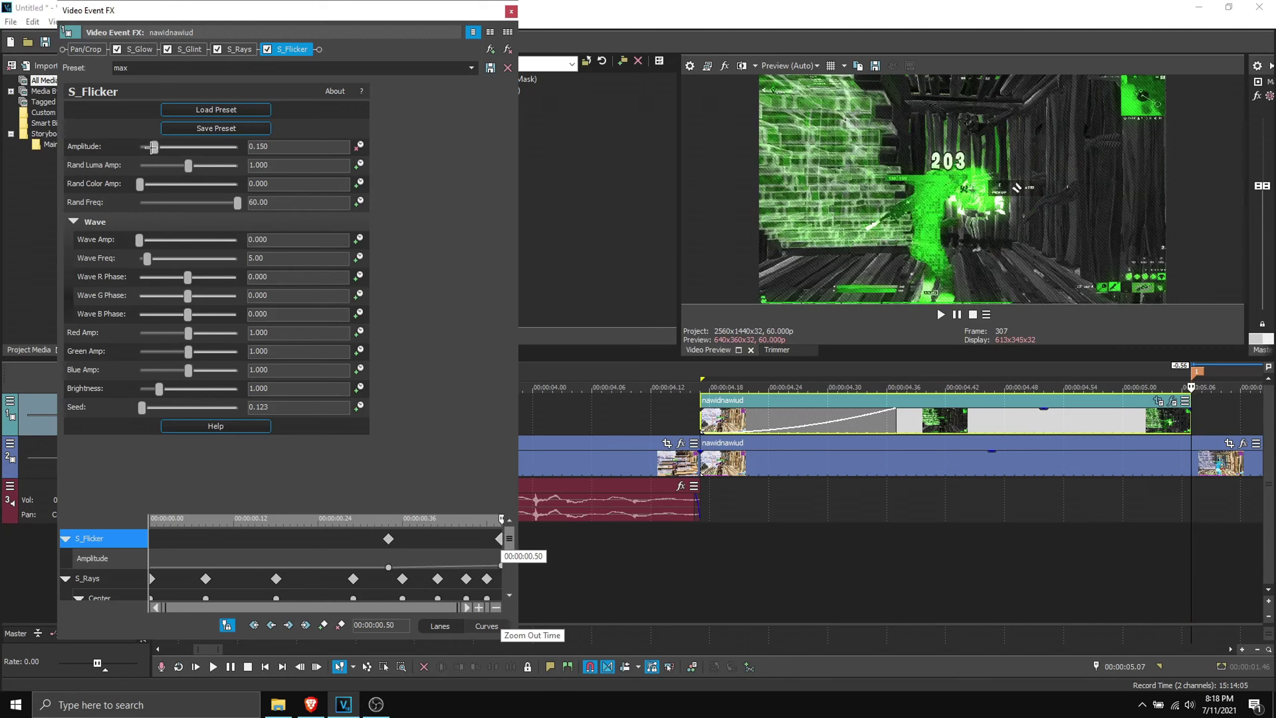
pyautogui.moveTo(154, 147); pyautogui.dragTo(151, 146)
# Step back and forth through the clip's last frames to check the flicker between its two keyframes.
pyautogui.click(989, 244)
pyautogui.press('Left')
pyautogui.press('Left')
pyautogui.press('Left')
pyautogui.press('Left')
pyautogui.press('Left')
pyautogui.press('Left')
pyautogui.press('Left')
pyautogui.press('Left')
pyautogui.press('Left')
pyautogui.press('Left')
pyautogui.press('Left')
pyautogui.press('Left')
pyautogui.press('Left')
pyautogui.press('Left')
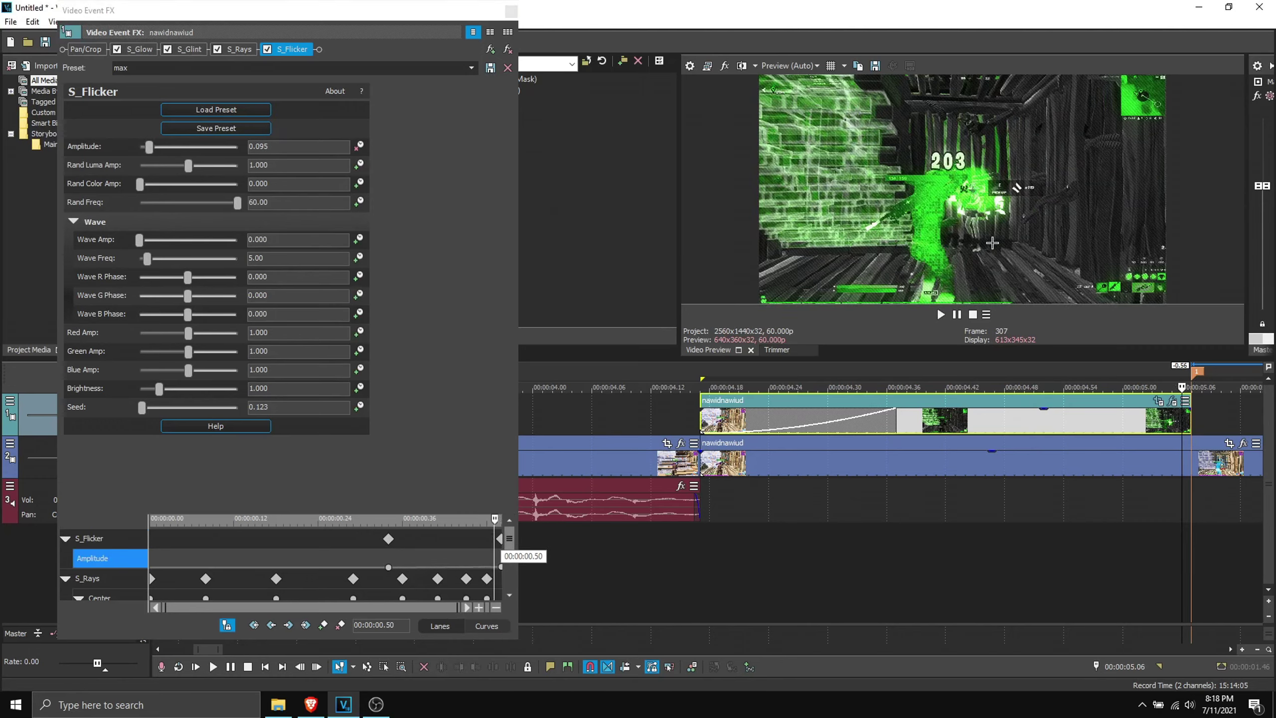
pyautogui.press('Left')
pyautogui.press('Left')
pyautogui.press('Left')
pyautogui.press('Left')
pyautogui.press('Left')
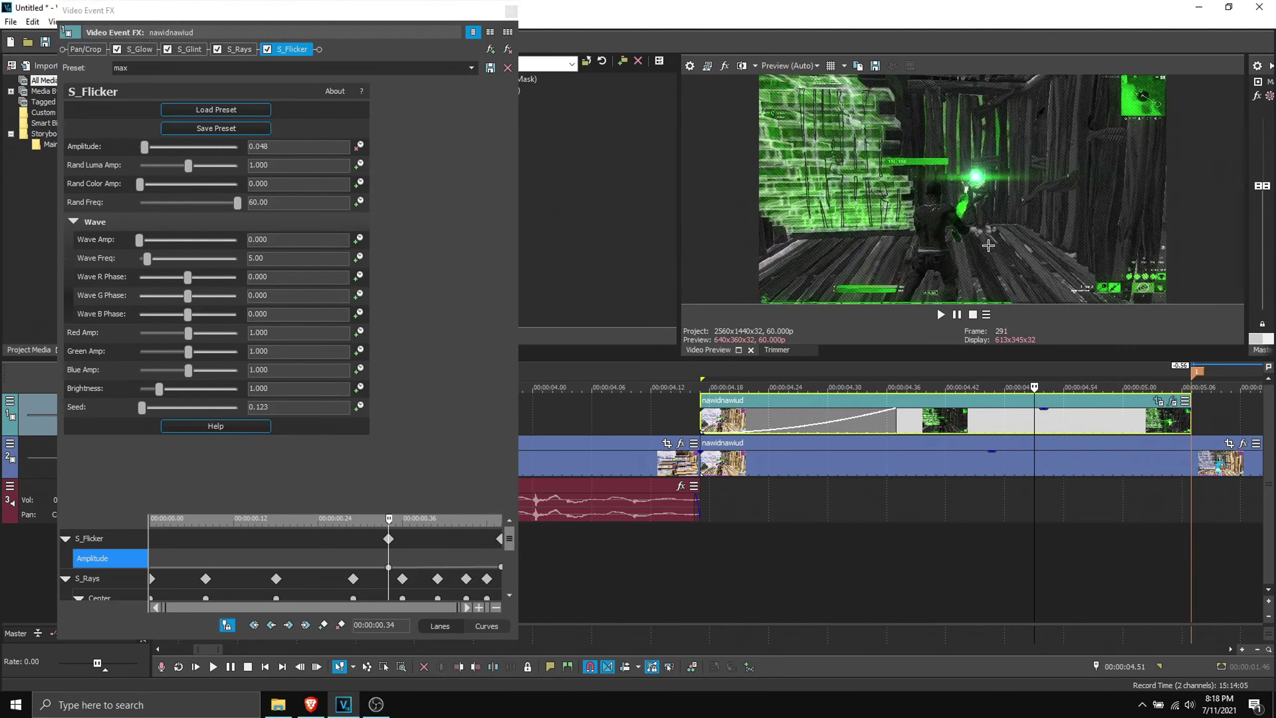
pyautogui.press('Right')
pyautogui.press('Right')
pyautogui.press('Right')
pyautogui.press('Right')
pyautogui.press('Right')
pyautogui.press('Right')
pyautogui.press('Right')
pyautogui.press('Right')
pyautogui.press('Right')
pyautogui.press('Right')
pyautogui.press('Right')
# Select a time range spanning the masked clip and the shot after it, and play it back to preview the effect.
pyautogui.scroll(-2, 902, 475)
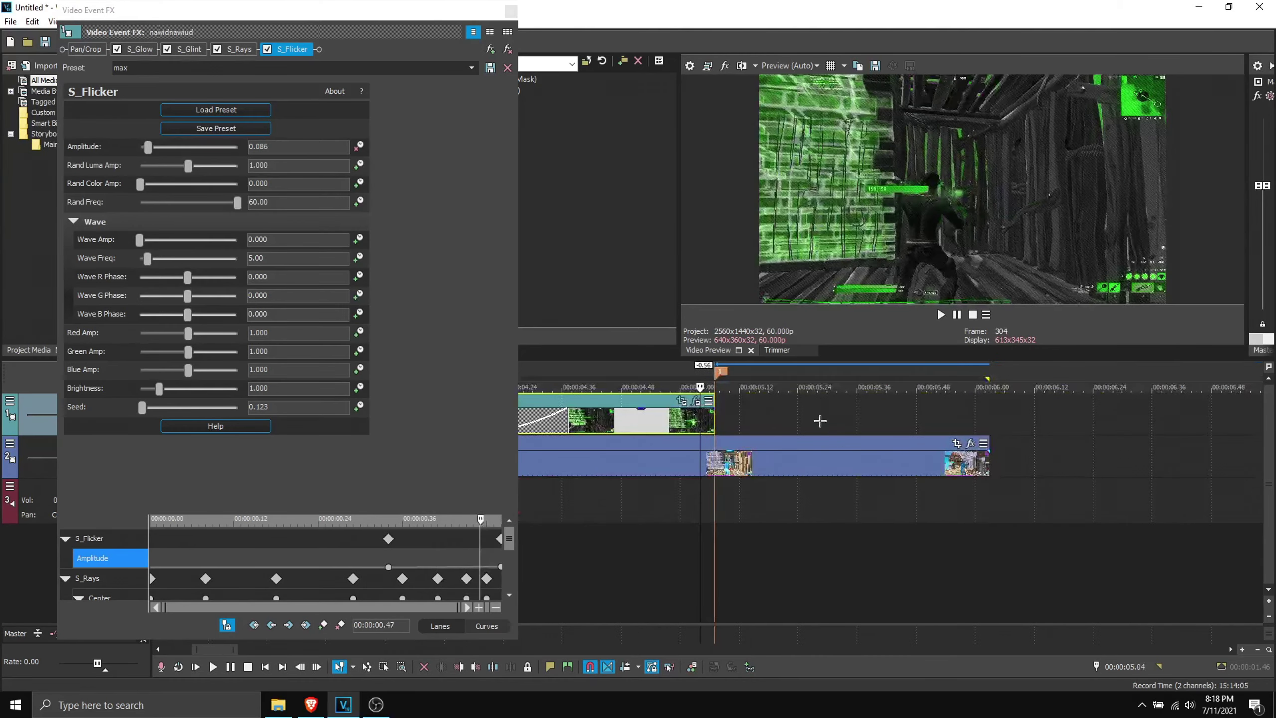
pyautogui.moveTo(865, 423); pyautogui.dragTo(410, 404)
pyautogui.click(686, 372)
pyautogui.press('space')
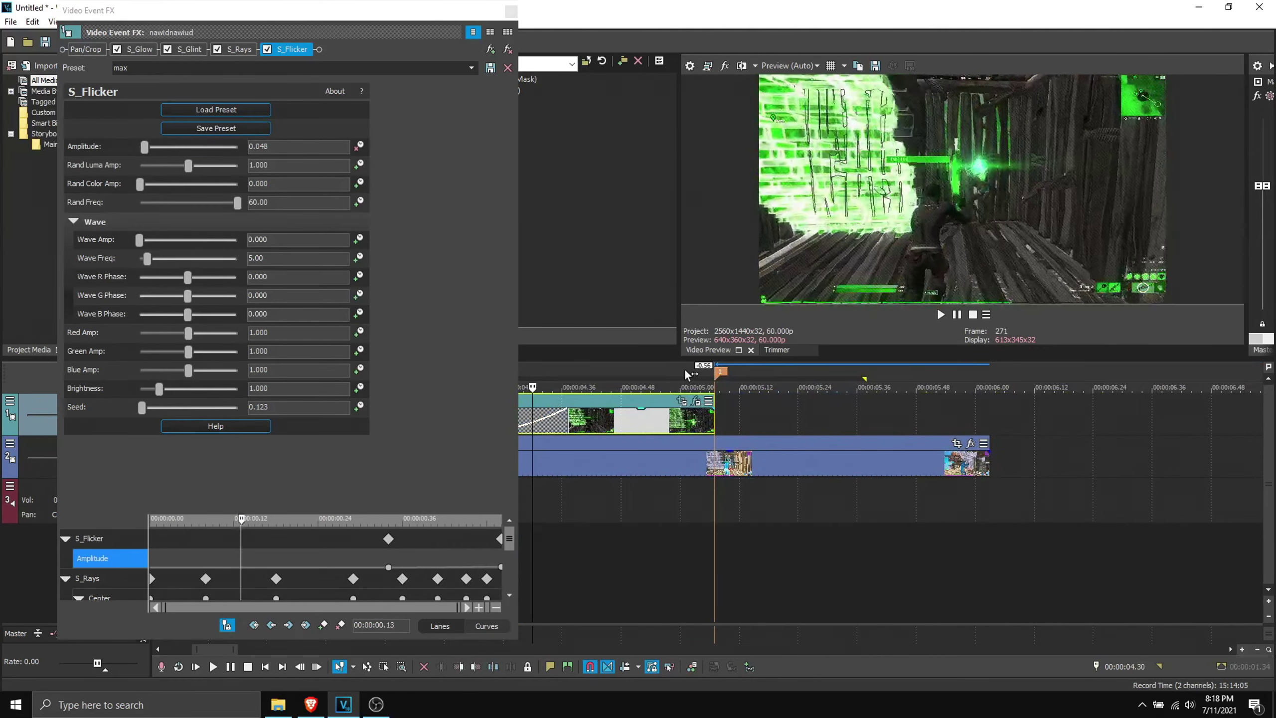
pyautogui.press('space')
pyautogui.click(939, 313)
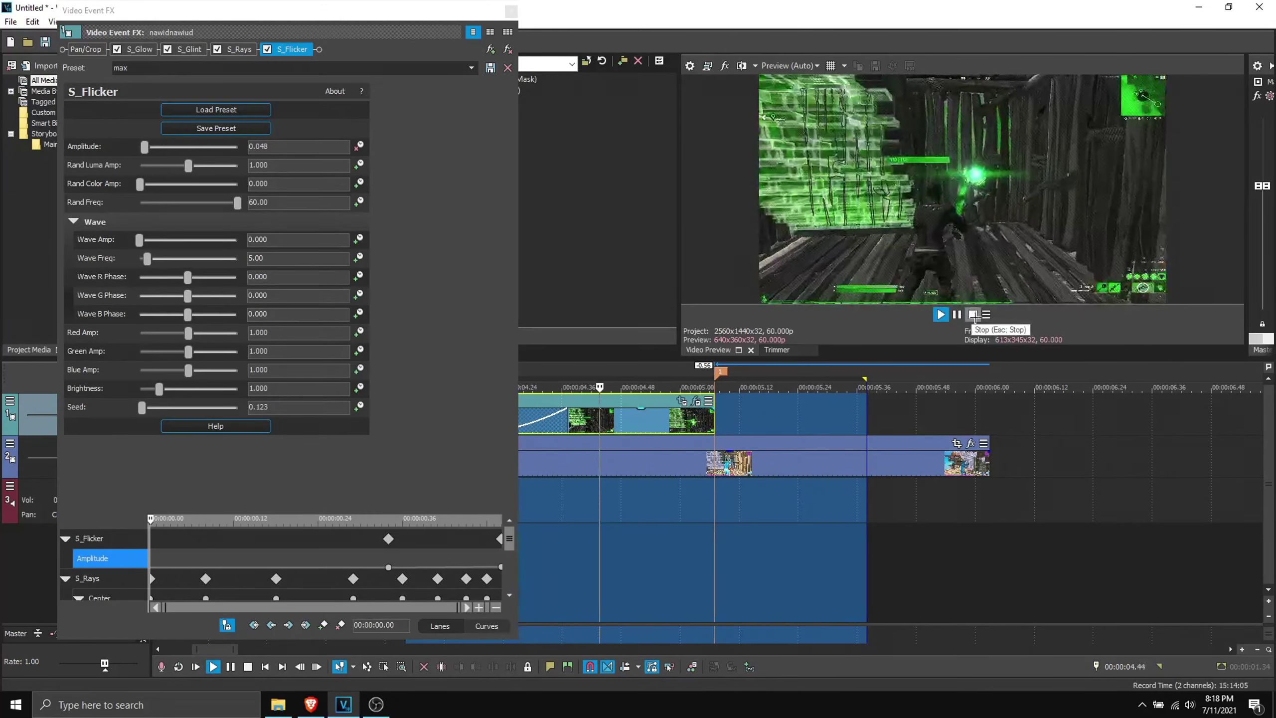
# Stop the preview, close the effects window and select the time range 00:00:04.17 to 00:00:06.03 covering the whole nawidnawiud clip.
pyautogui.click(958, 314)
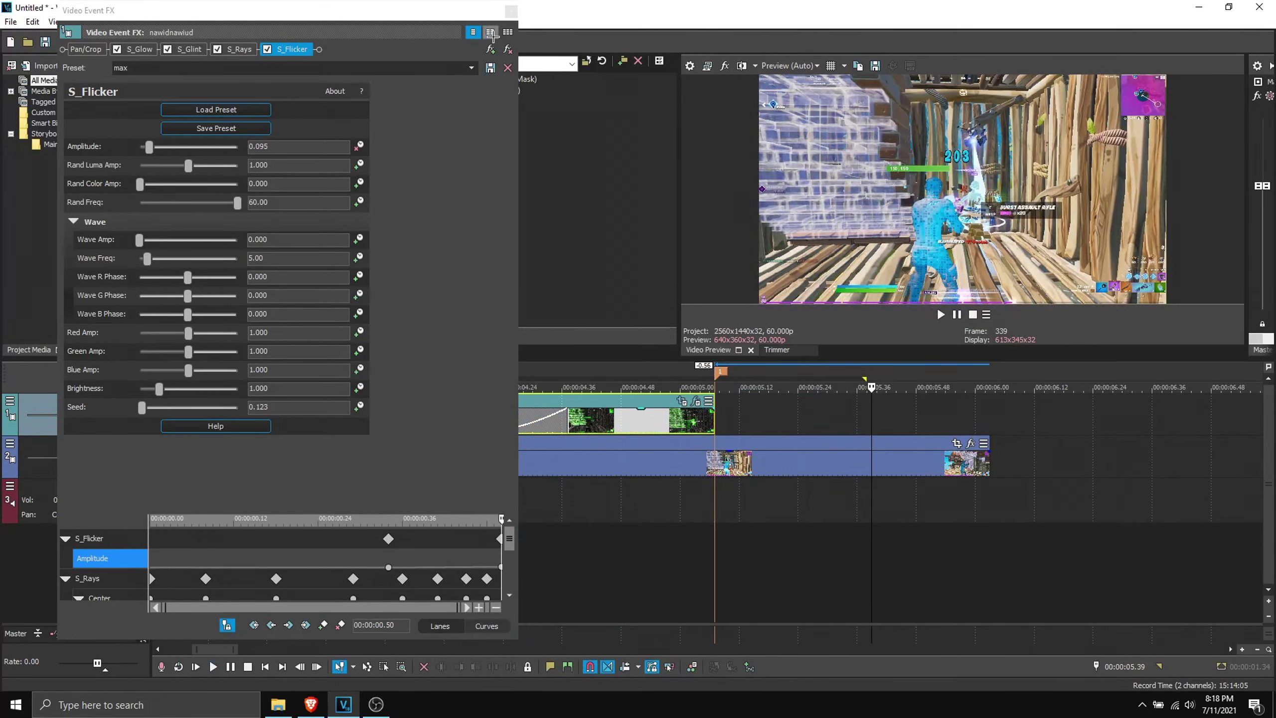
pyautogui.click(511, 11)
pyautogui.moveTo(990, 410); pyautogui.dragTo(469, 403)
pyautogui.moveTo(891, 423); pyautogui.dragTo(901, 423)
pyautogui.moveTo(990, 416); pyautogui.dragTo(468, 402)
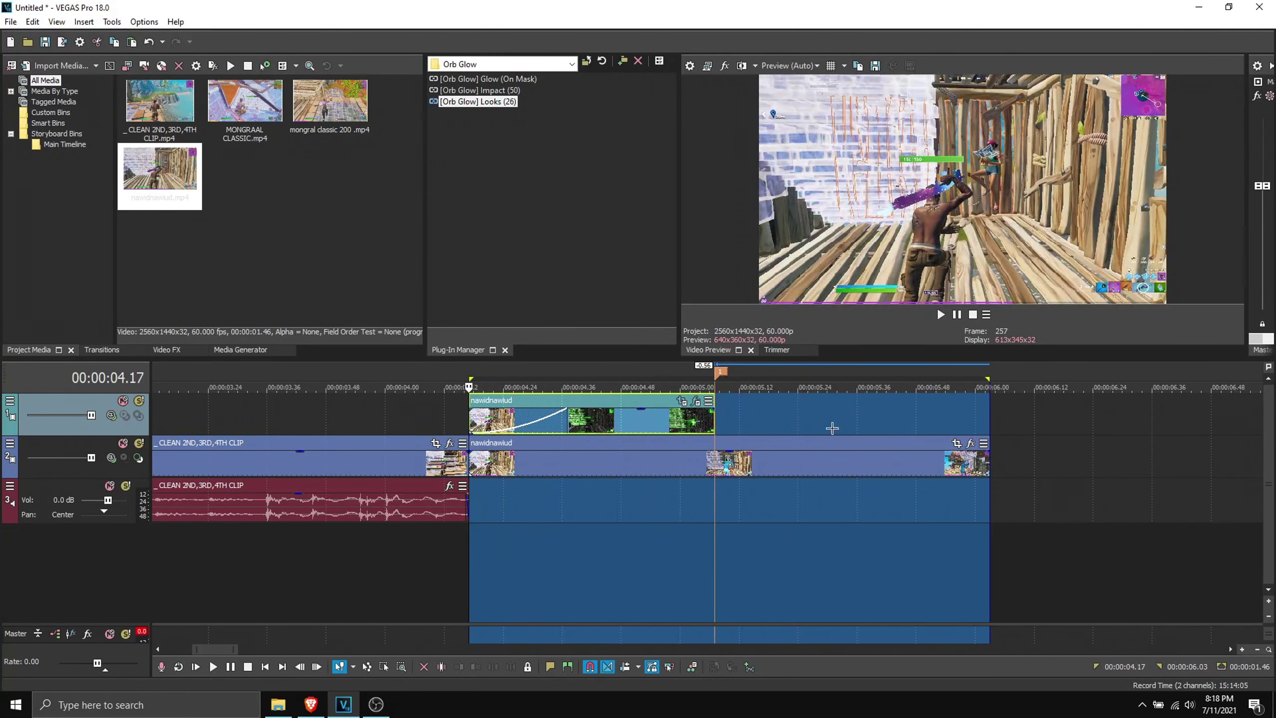
pyautogui.scroll(-4, 834, 422)
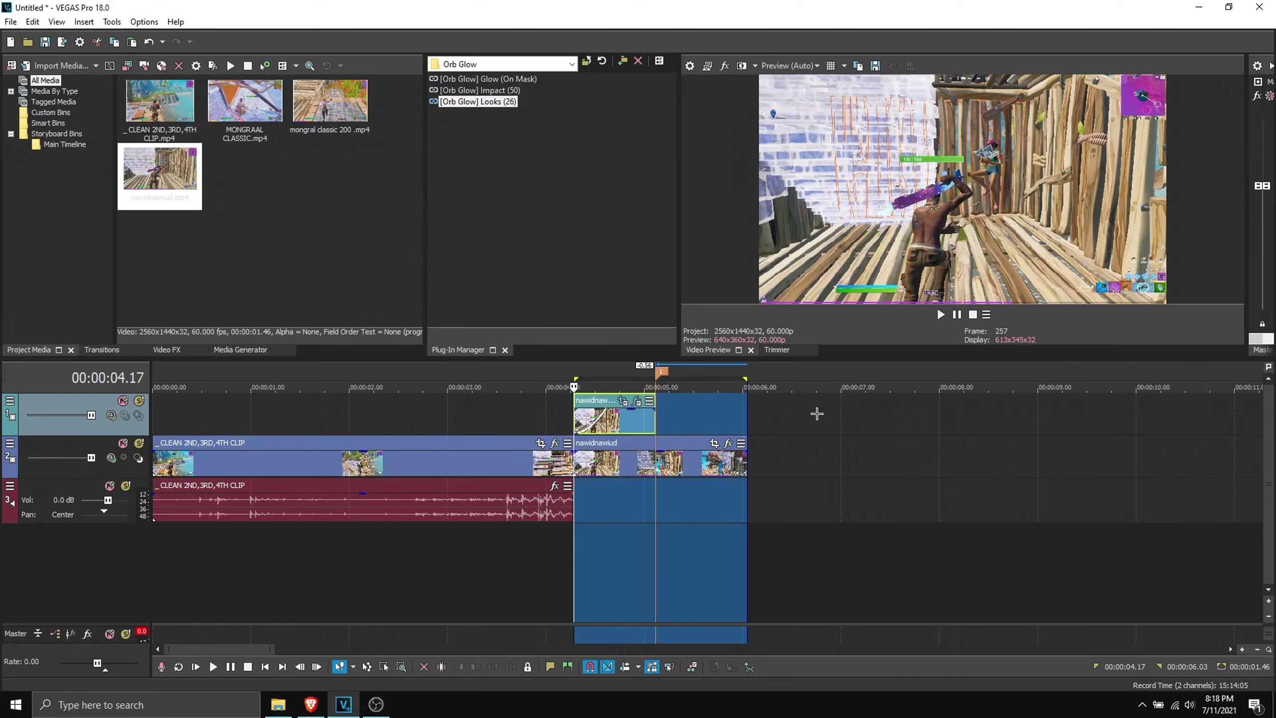
# Render the selected range with the MAGIX AVC/AAC MP4 template Regular 1440p (No Sound) under the name wadawdaaa, reviewing the template's settings first.
pyautogui.click(10, 21)
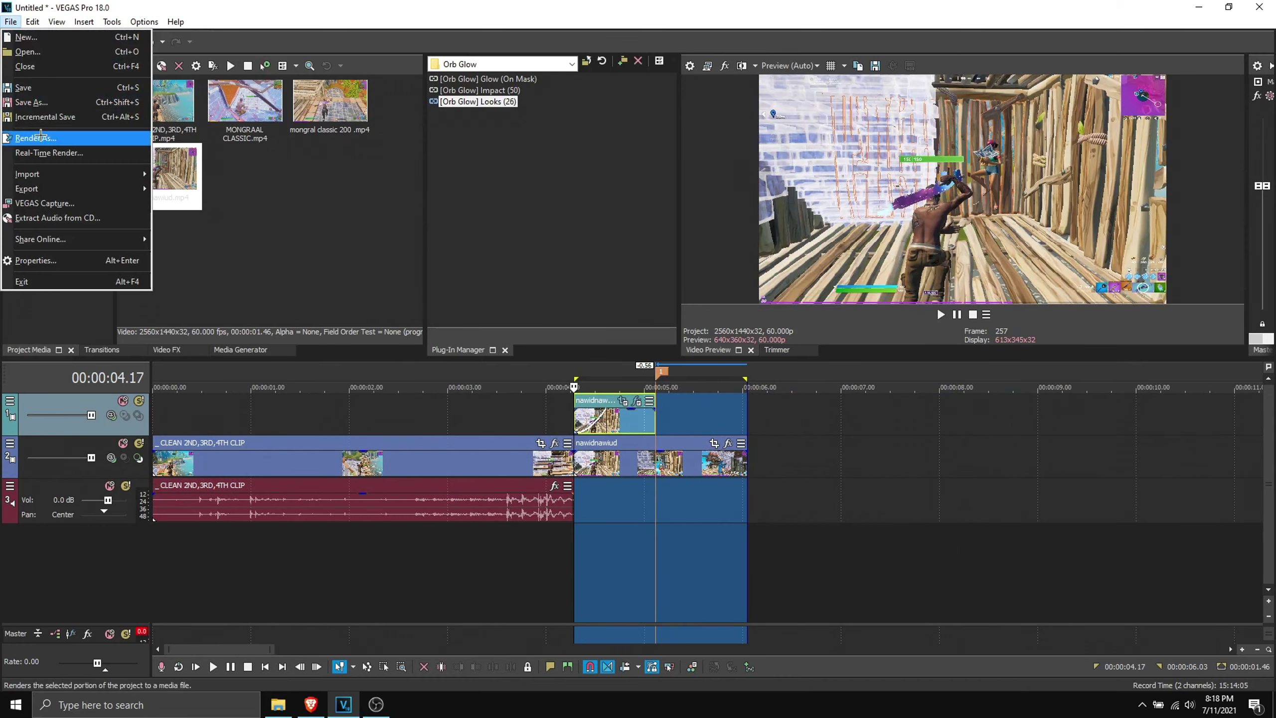
pyautogui.click(100, 131)
pyautogui.moveTo(706, 166); pyautogui.dragTo(391, 133)
pyautogui.click(387, 407)
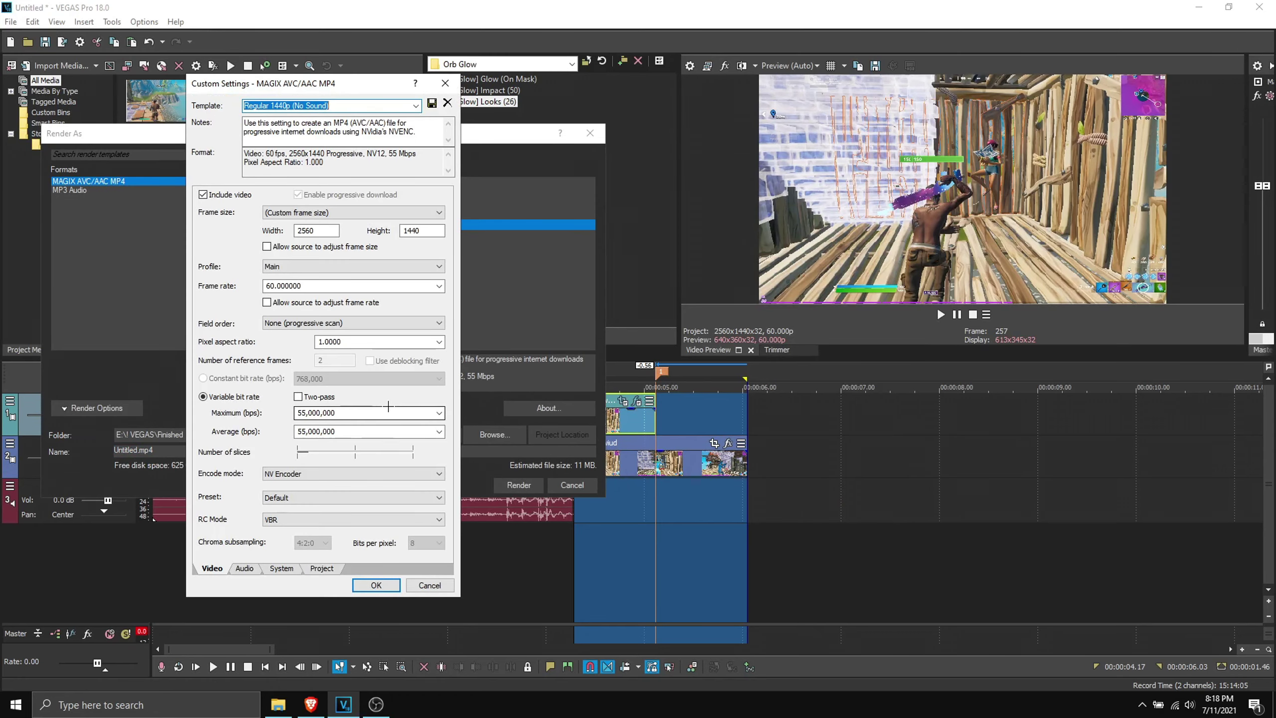
pyautogui.click(421, 230)
pyautogui.click(384, 584)
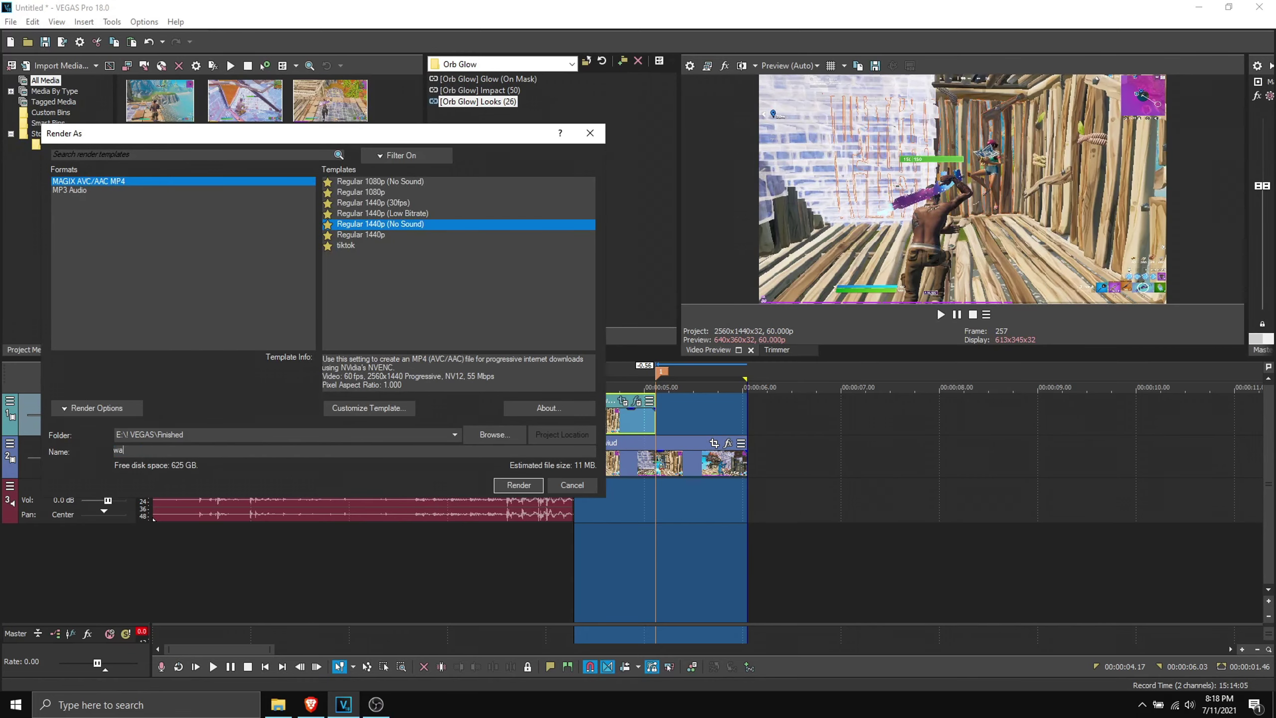
pyautogui.click(519, 485)
pyautogui.moveTo(615, 258); pyautogui.dragTo(447, 241)
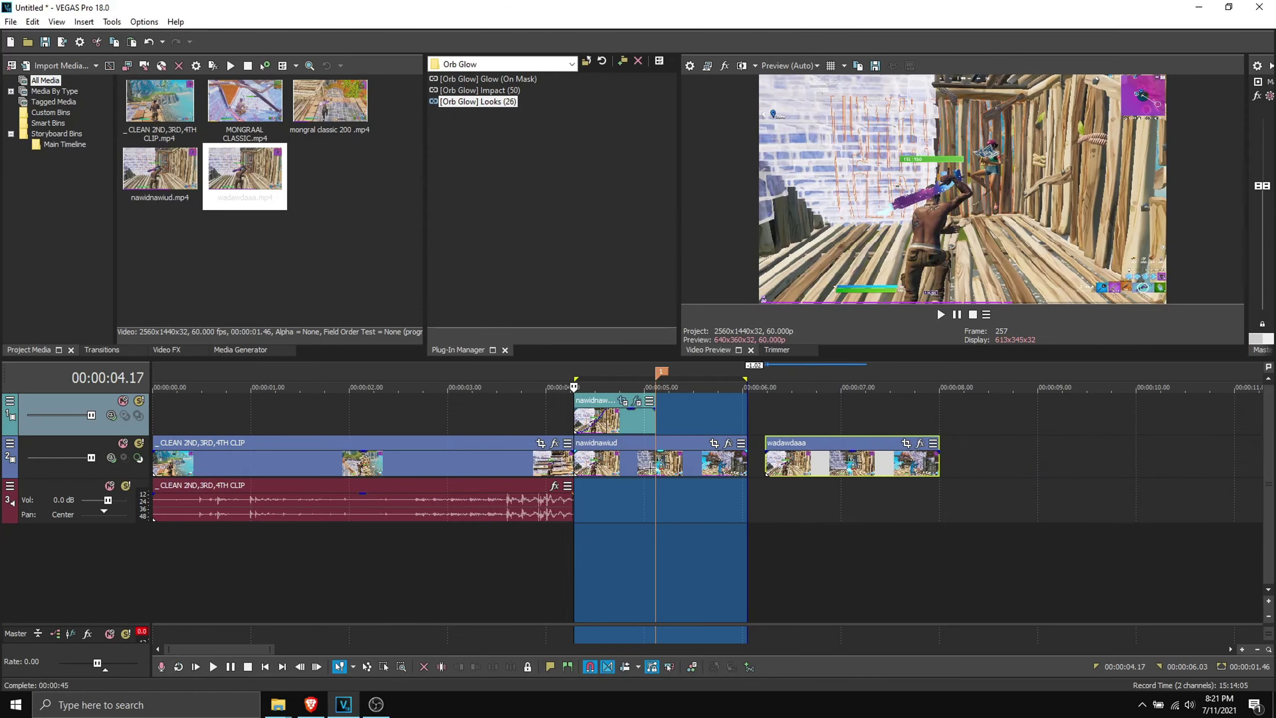
# Replace the nawidnawiud clips on both video tracks with the rendered wadawdaaa clip and play back across the cut.
pyautogui.press('Delete')
pyautogui.moveTo(787, 437); pyautogui.dragTo(597, 433)
pyautogui.click(565, 412)
pyautogui.press('space')
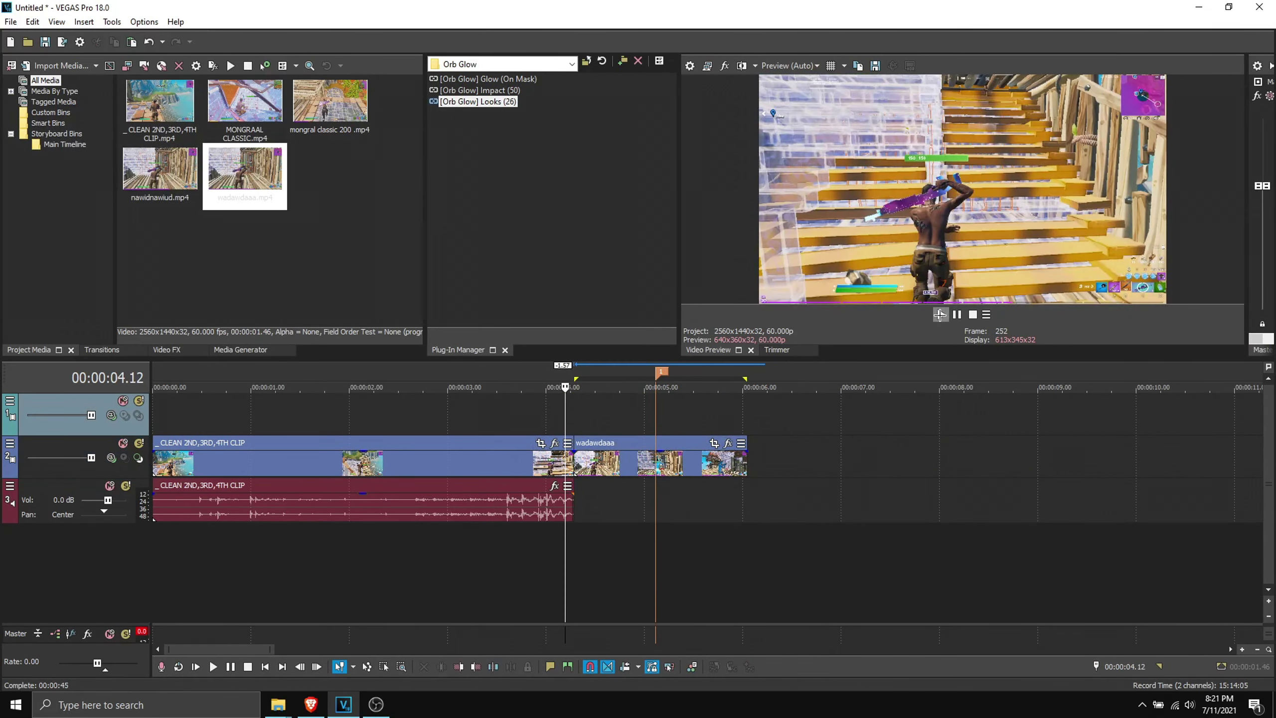
# Add the [Orb Glow] Impact (50) effect chain to the wadawdaaa clip.
pyautogui.click(642, 465)
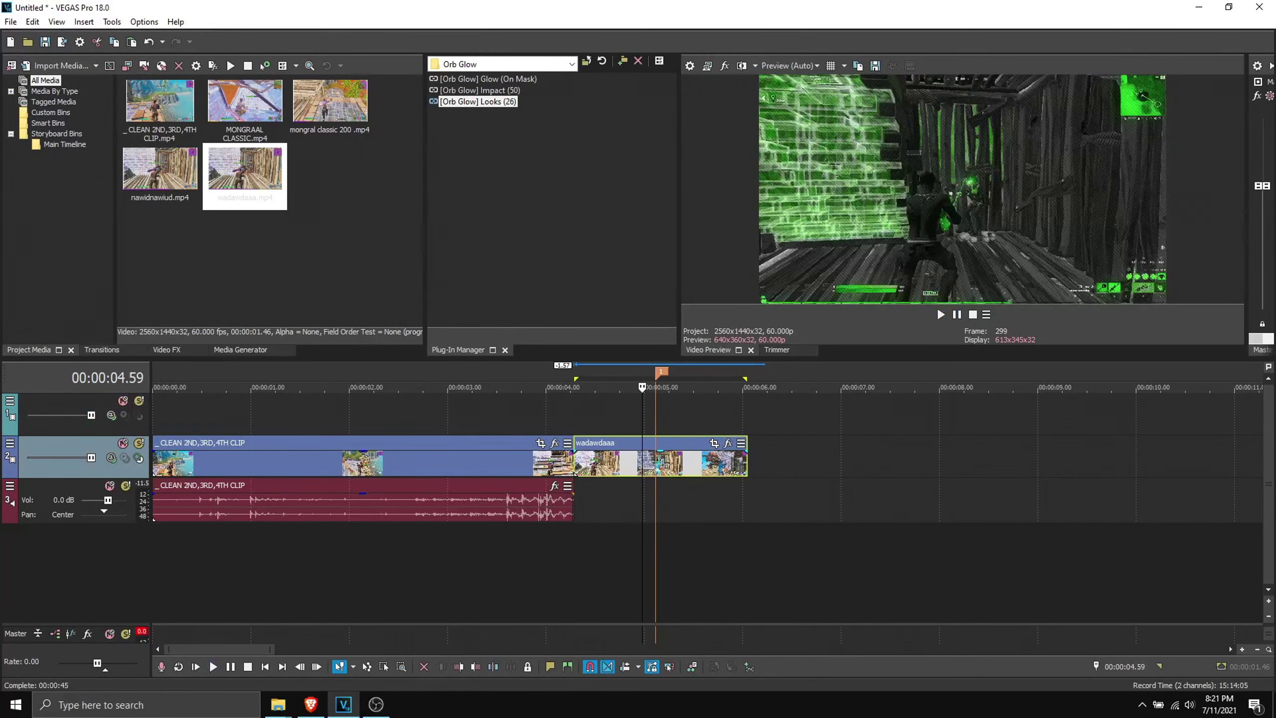
pyautogui.click(729, 443)
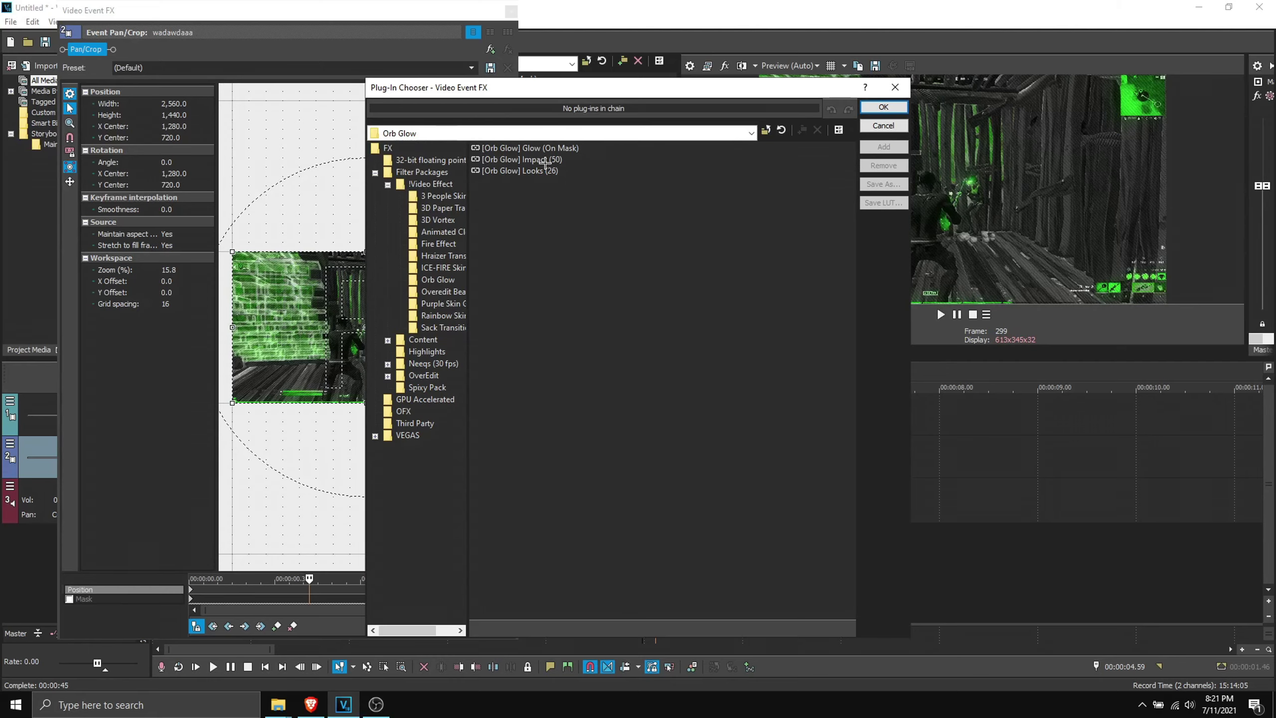
pyautogui.click(500, 159)
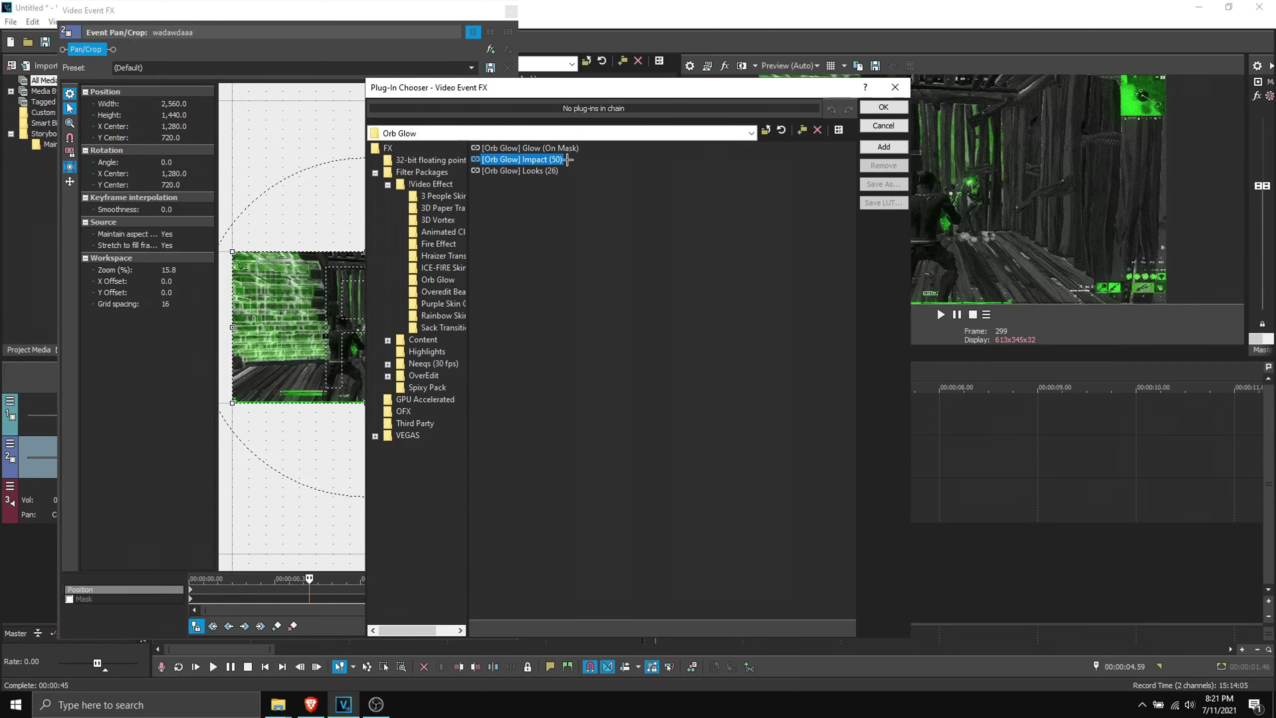
pyautogui.click(884, 146)
pyautogui.click(882, 107)
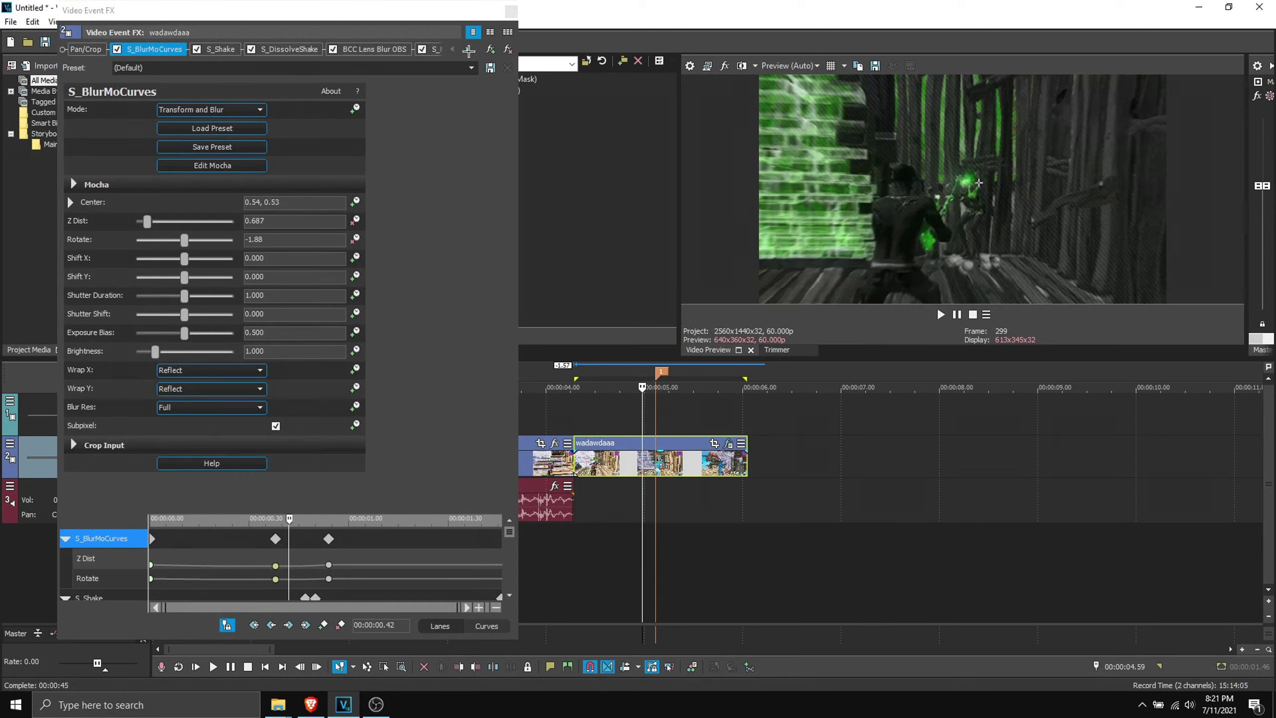
# At frame 00:00:04.47, set the S_BlurMoCurves Center on the glowing orb at the enemy's head, about 0.53, 0.55.
pyautogui.click(578, 468)
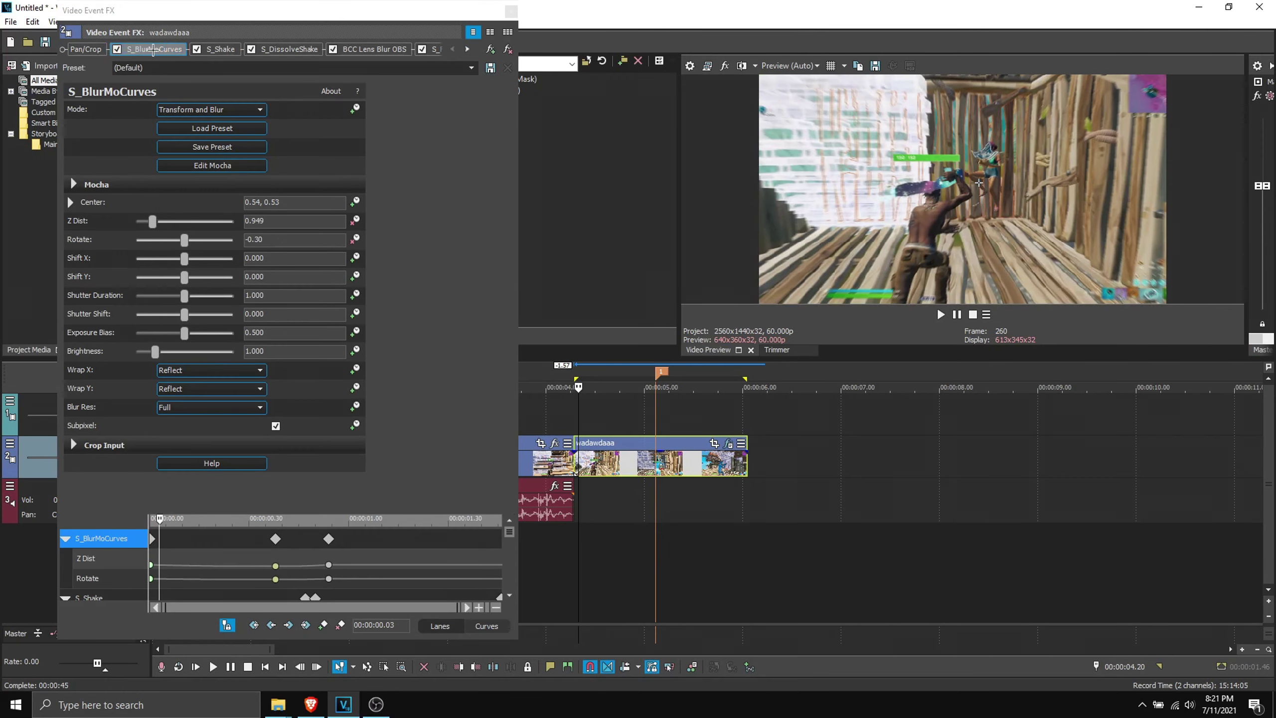
pyautogui.moveTo(577, 461); pyautogui.dragTo(609, 456)
pyautogui.press('Right')
pyautogui.press('Right')
pyautogui.press('Right')
pyautogui.press('Right')
pyautogui.press('Right')
pyautogui.press('Right')
pyautogui.press('Right')
pyautogui.press('Right')
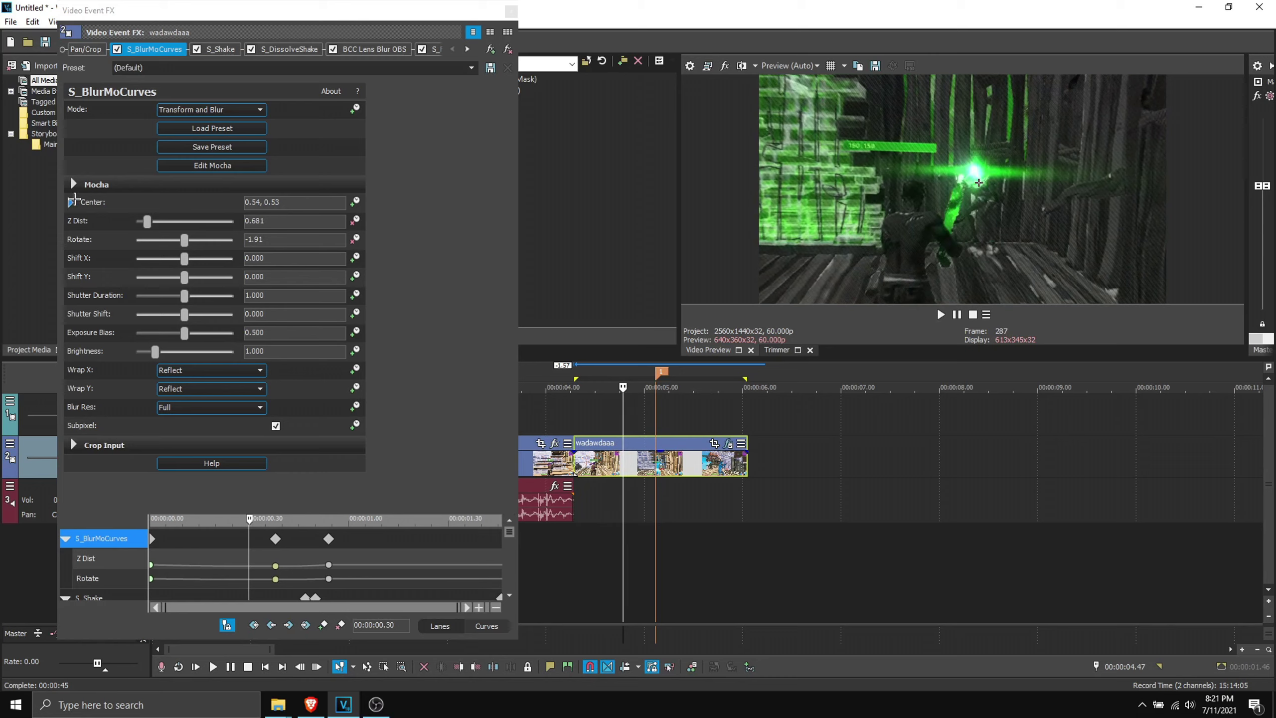
pyautogui.click(71, 202)
pyautogui.moveTo(237, 246); pyautogui.dragTo(222, 245)
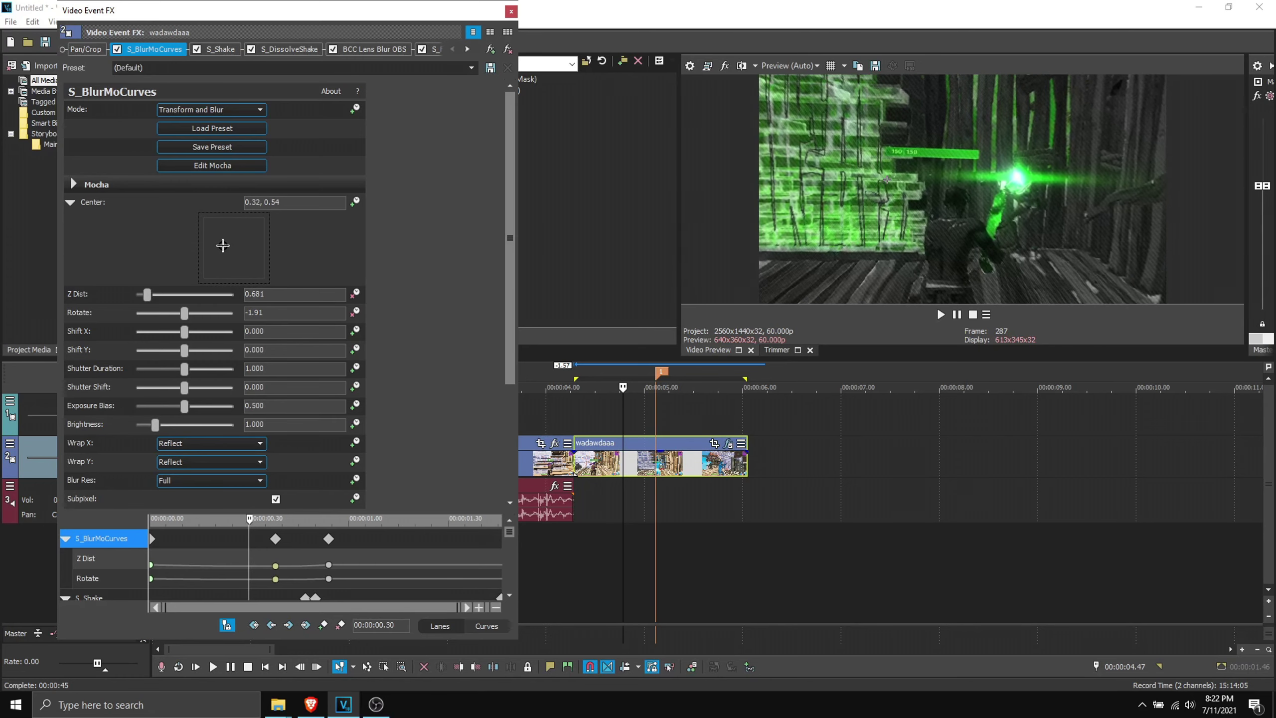
pyautogui.click(885, 173)
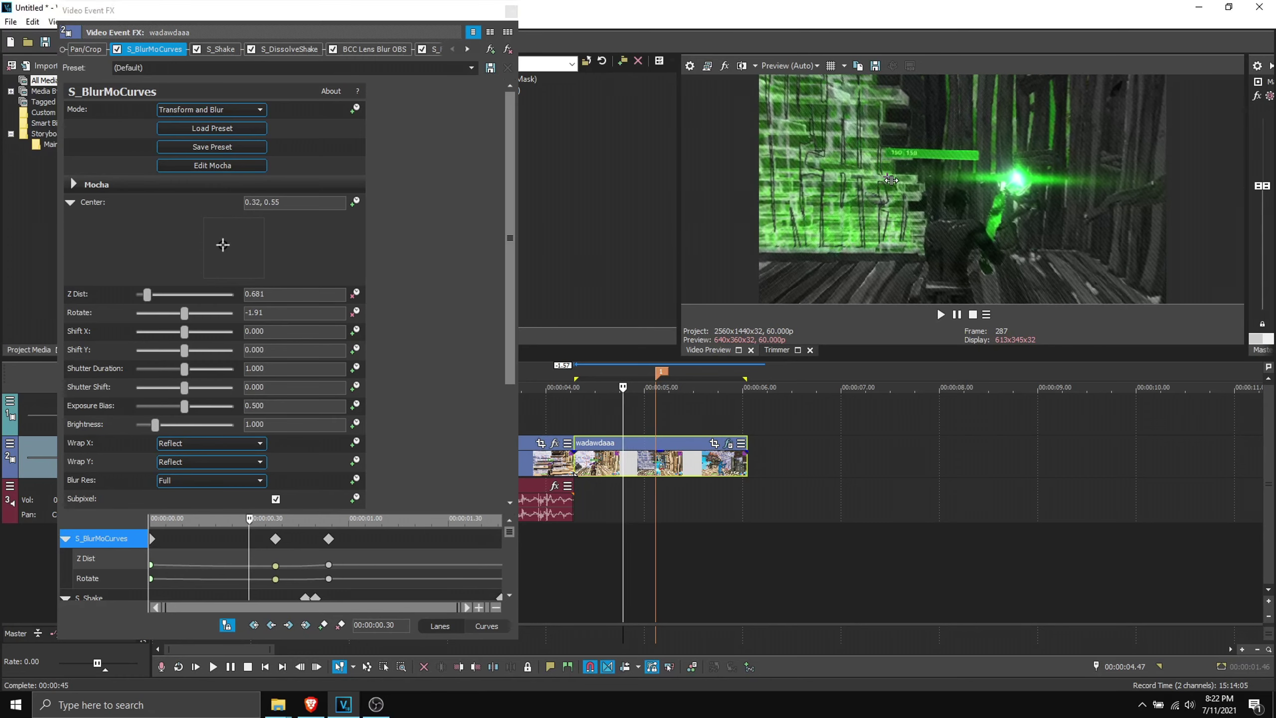
pyautogui.moveTo(878, 173)
pyautogui.mouseDown()
pyautogui.moveTo(871, 188)
pyautogui.moveTo(932, 230)
pyautogui.mouseUp()
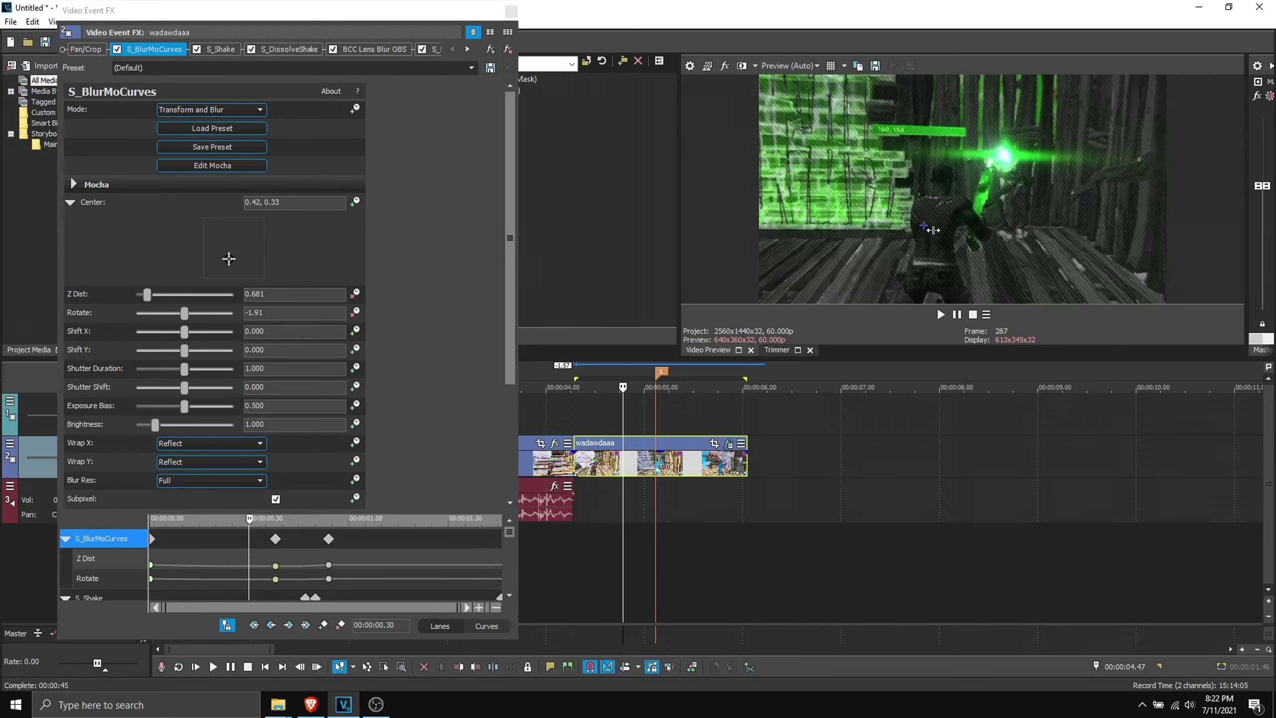
pyautogui.moveTo(995, 194); pyautogui.dragTo(977, 174)
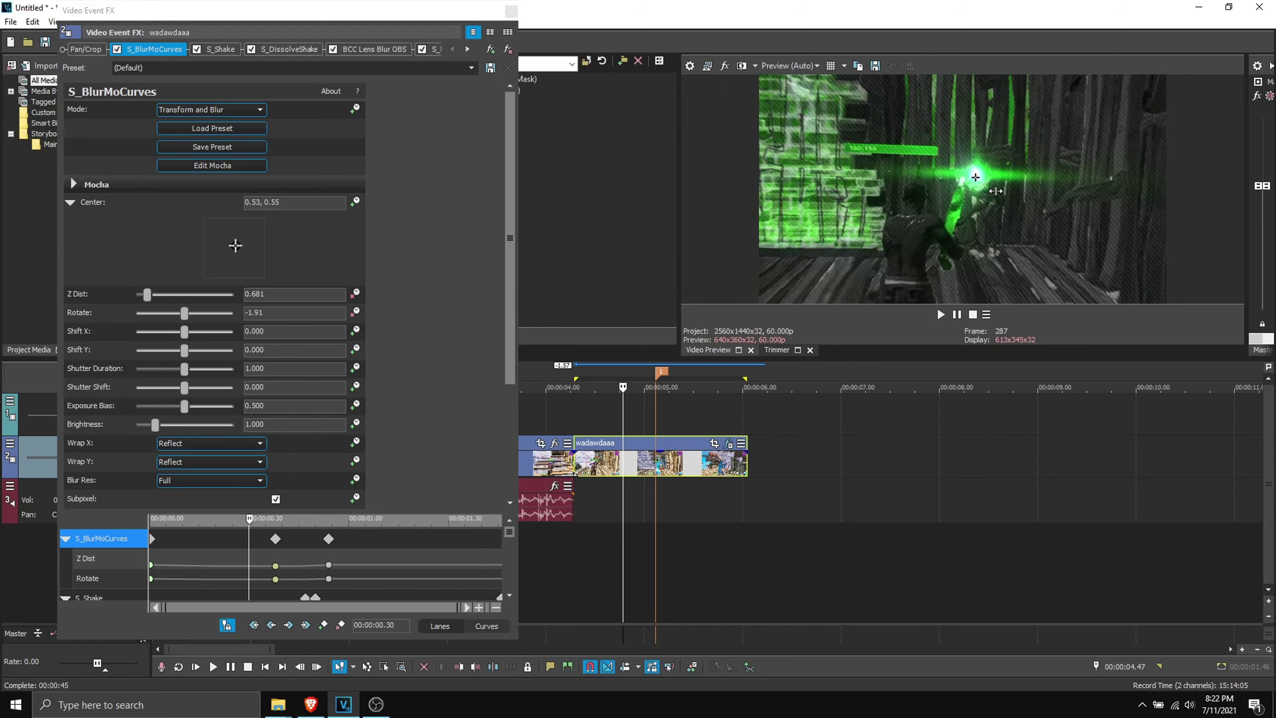
pyautogui.moveTo(236, 245); pyautogui.dragTo(236, 244)
# Step backward and forward through the wadawdaaa clip to examine the zoom, shake and blur around the new center.
pyautogui.click(677, 231)
pyautogui.press('Left')
pyautogui.press('Left')
pyautogui.press('Left')
pyautogui.press('Left')
pyautogui.press('Left')
pyautogui.press('Left')
pyautogui.press('Left')
pyautogui.press('Left')
pyautogui.press('Left')
pyautogui.press('Left')
pyautogui.press('Left')
pyautogui.press('Left')
pyautogui.press('Left')
pyautogui.press('Left')
pyautogui.press('Left')
pyautogui.press('Left')
pyautogui.press('Left')
pyautogui.press('Left')
pyautogui.press('Left')
pyautogui.press('Left')
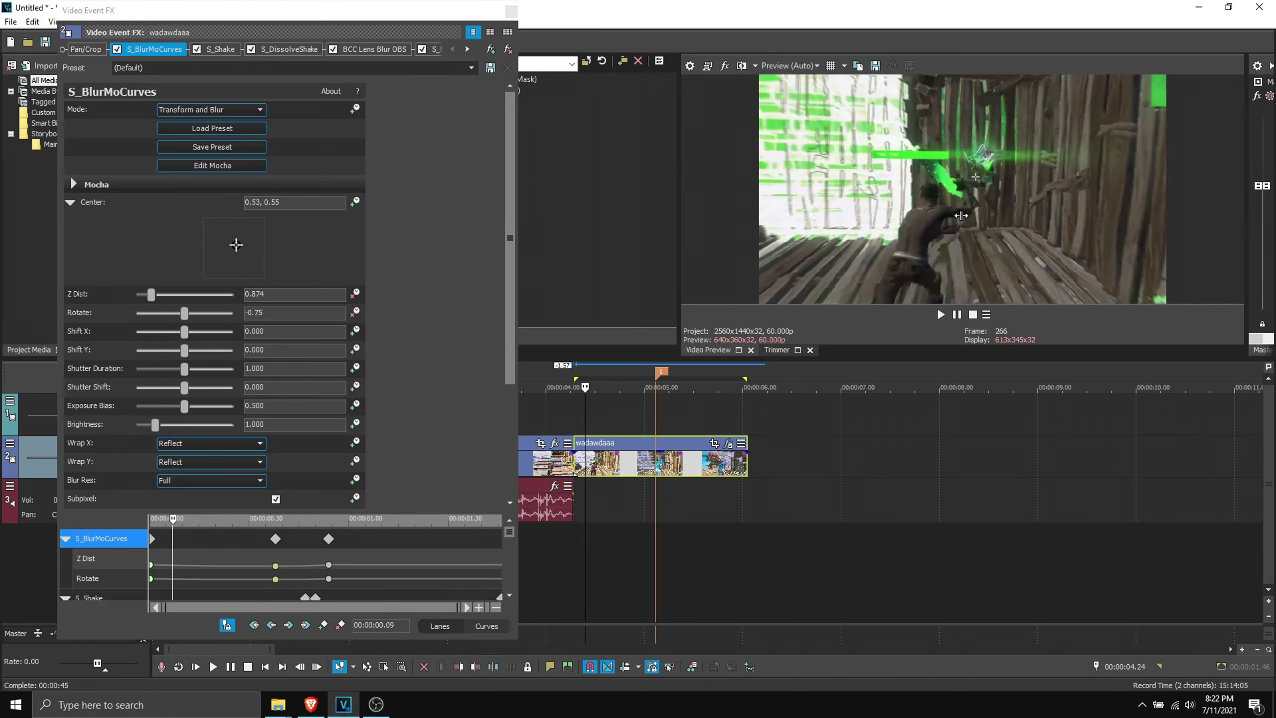
pyautogui.press('Right')
pyautogui.press('Right')
pyautogui.press('Right')
pyautogui.press('Right')
pyautogui.press('Right')
pyautogui.press('Right')
pyautogui.press('Right')
pyautogui.press('Right')
pyautogui.press('Right')
pyautogui.press('Right')
pyautogui.press('Right')
pyautogui.press('Right')
pyautogui.press('Right')
pyautogui.press('Right')
pyautogui.press('Right')
pyautogui.press('Right')
pyautogui.press('Right')
pyautogui.press('Right')
pyautogui.press('Right')
pyautogui.press('Right')
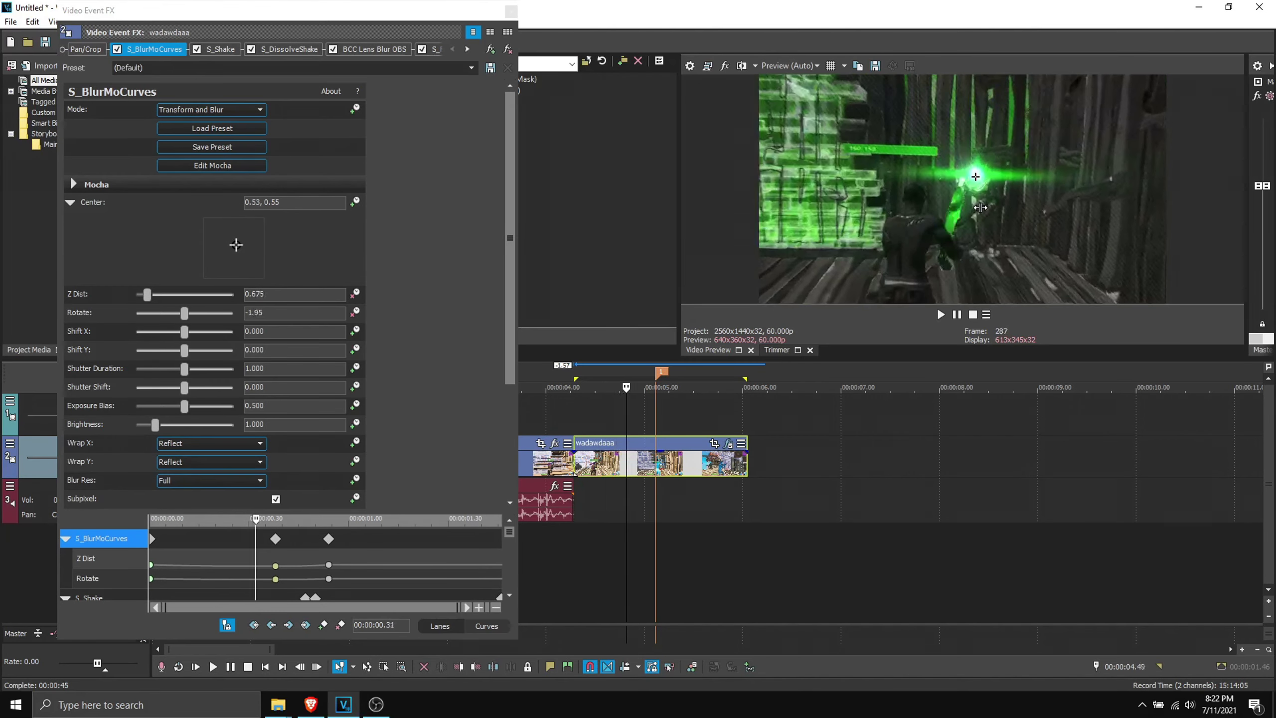
pyautogui.press('Right')
pyautogui.press('Right')
pyautogui.press('Right')
pyautogui.press('Right')
pyautogui.press('Right')
pyautogui.press('Right')
pyautogui.press('Right')
pyautogui.press('Right')
pyautogui.press('Right')
pyautogui.press('Right')
pyautogui.press('Right')
pyautogui.press('Right')
pyautogui.press('Right')
pyautogui.press('Right')
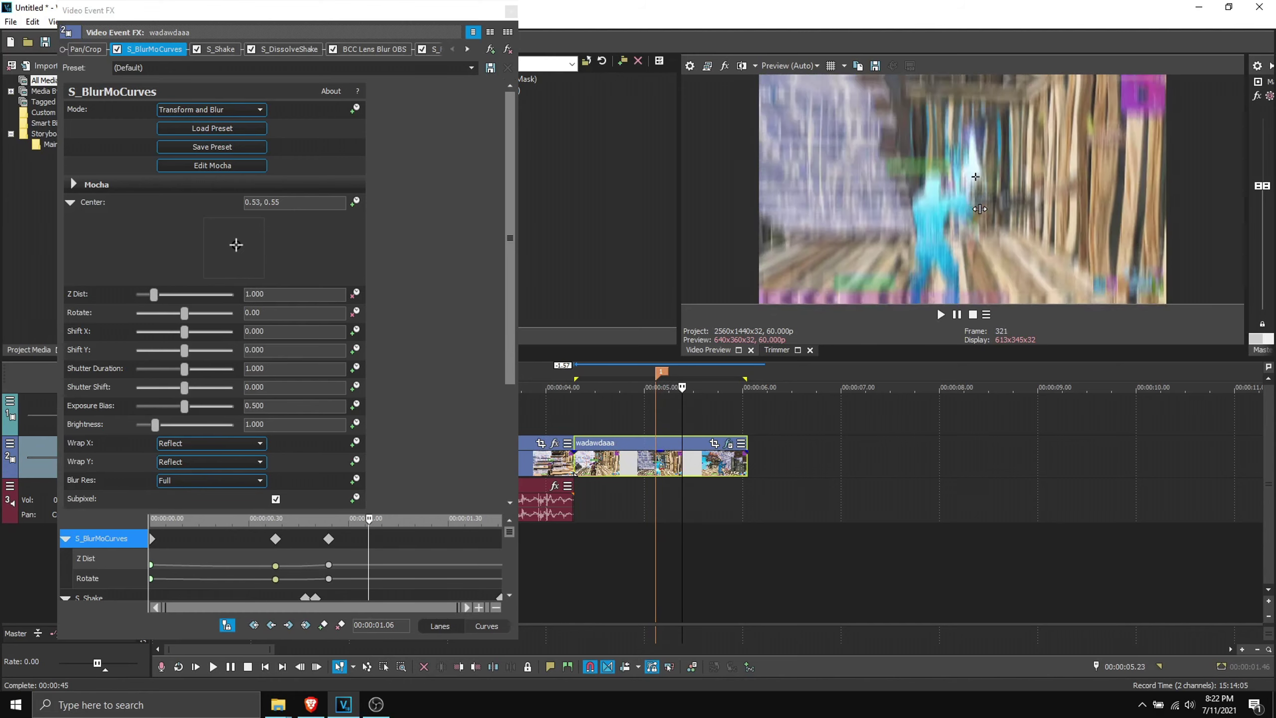
# Enable the Color Corrector (Secondary) effect at the end of the clip's effect chain.
pyautogui.click(466, 49)
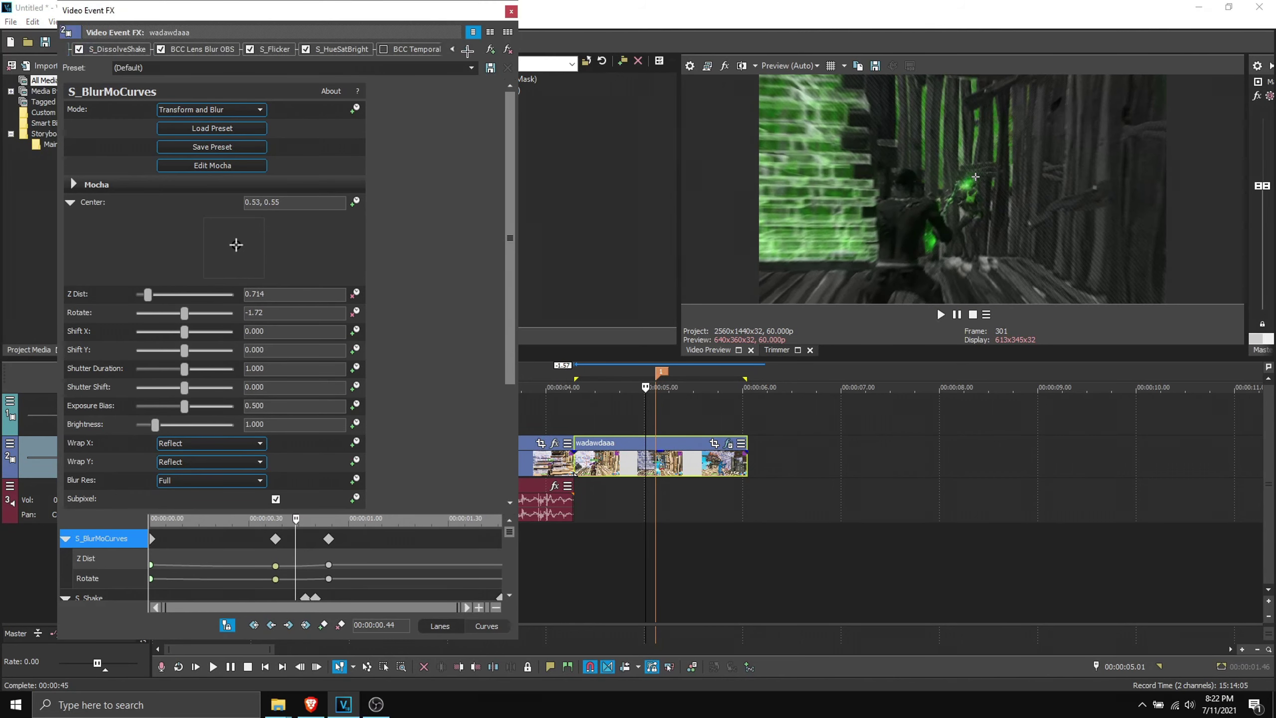
pyautogui.click(466, 49)
pyautogui.click(466, 50)
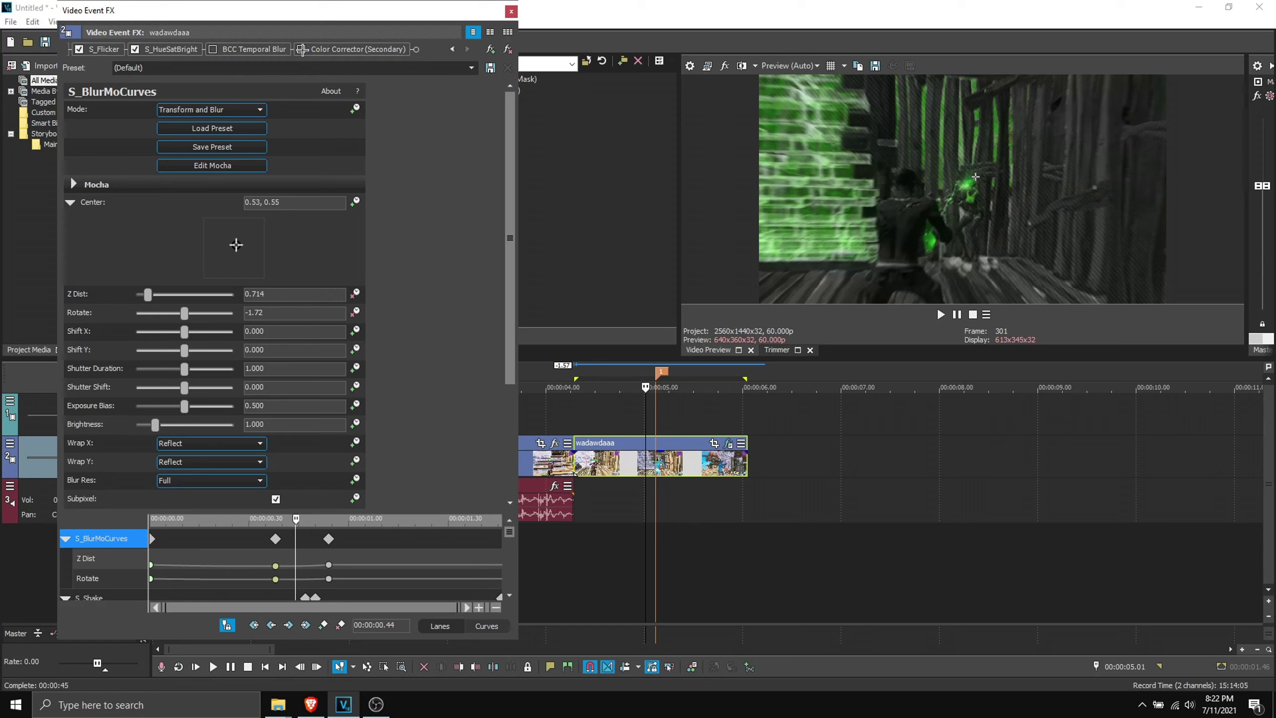
pyautogui.click(302, 49)
# Step back and forth through the clip's glow frames to examine the color changes from the secondary color corrector.
pyautogui.click(922, 108)
pyautogui.press('Left')
pyautogui.press('Left')
pyautogui.press('Left')
pyautogui.press('Left')
pyautogui.press('Left')
pyautogui.press('Left')
pyautogui.press('Left')
pyautogui.press('Left')
pyautogui.press('Left')
pyautogui.press('Left')
pyautogui.press('Left')
pyautogui.press('Left')
pyautogui.press('Left')
pyautogui.press('Left')
pyautogui.press('Left')
pyautogui.press('Left')
pyautogui.press('Left')
pyautogui.press('Left')
pyautogui.press('Left')
pyautogui.press('Left')
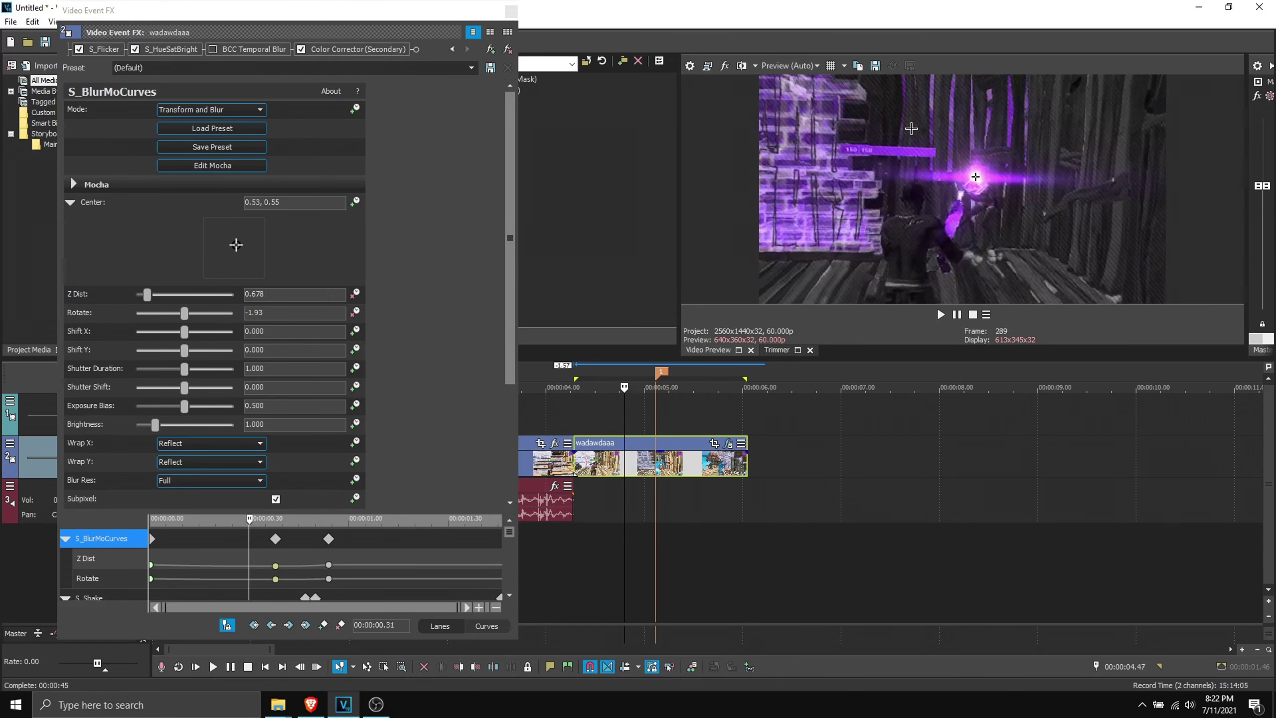
pyautogui.press('Right')
pyautogui.press('Right')
pyautogui.press('Right')
pyautogui.press('Right')
pyautogui.press('Right')
pyautogui.press('Right')
pyautogui.press('Right')
pyautogui.press('Right')
pyautogui.press('Right')
pyautogui.press('Right')
pyautogui.press('Right')
pyautogui.press('Right')
pyautogui.press('Right')
pyautogui.press('Right')
pyautogui.press('Right')
pyautogui.press('Right')
pyautogui.press('Right')
pyautogui.press('Right')
pyautogui.press('Right')
pyautogui.press('Right')
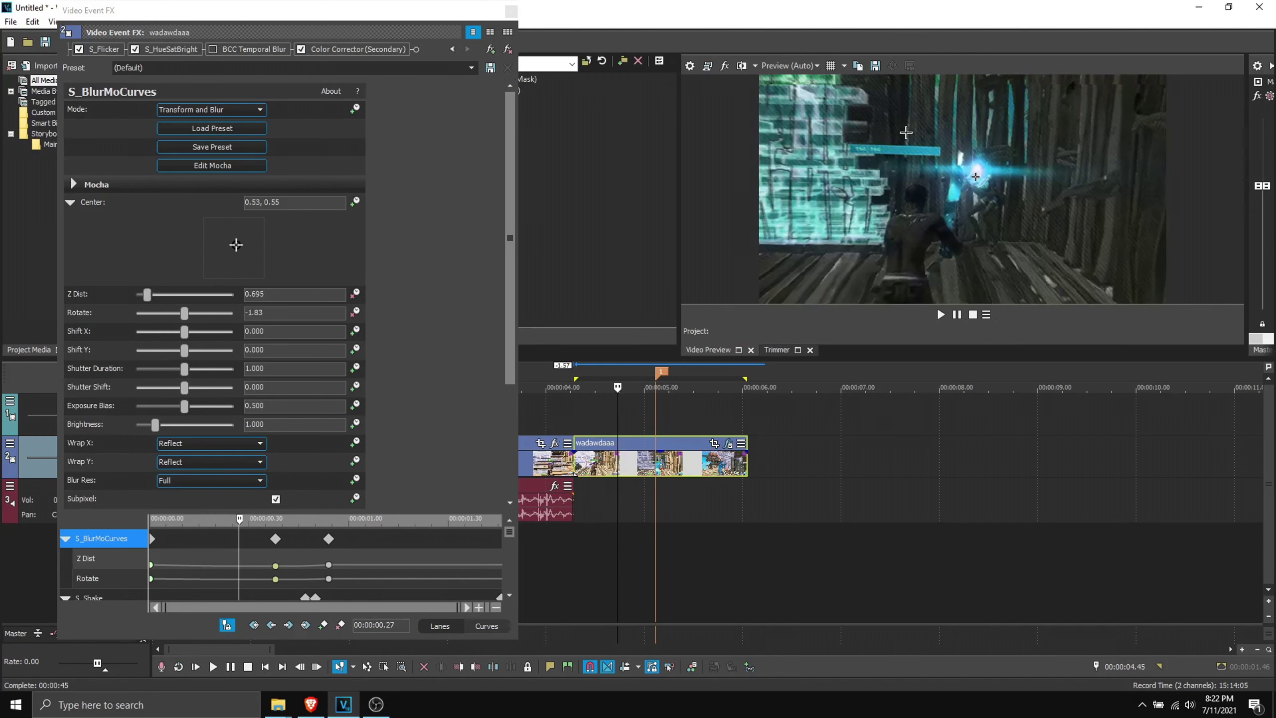
pyautogui.press('Left')
pyautogui.press('Left')
pyautogui.press('Left')
pyautogui.press('Left')
pyautogui.press('Left')
pyautogui.press('Left')
pyautogui.press('Left')
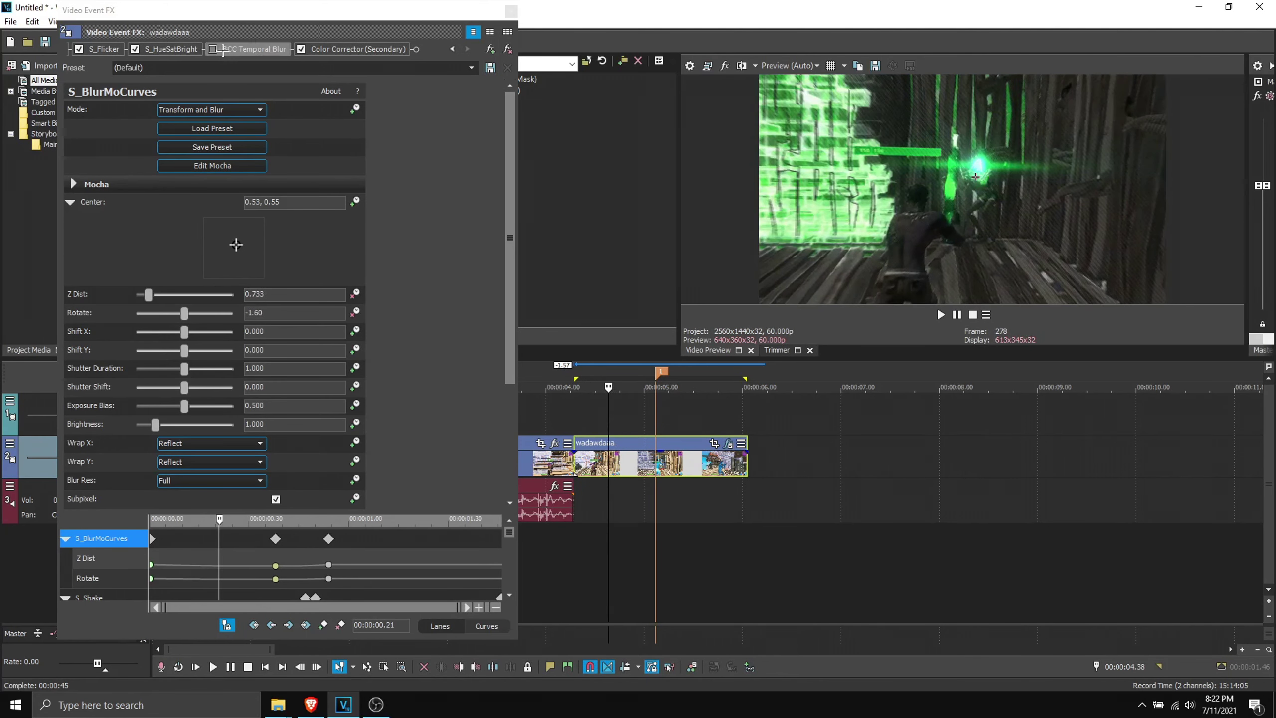
# Enable the BCC Temporal Blur effect and step back a few frames to check its blur.
pyautogui.click(213, 49)
pyautogui.click(901, 122)
pyautogui.press('Left')
pyautogui.press('Left')
pyautogui.press('Left')
pyautogui.press('Left')
pyautogui.press('Left')
pyautogui.press('Left')
pyautogui.press('Left')
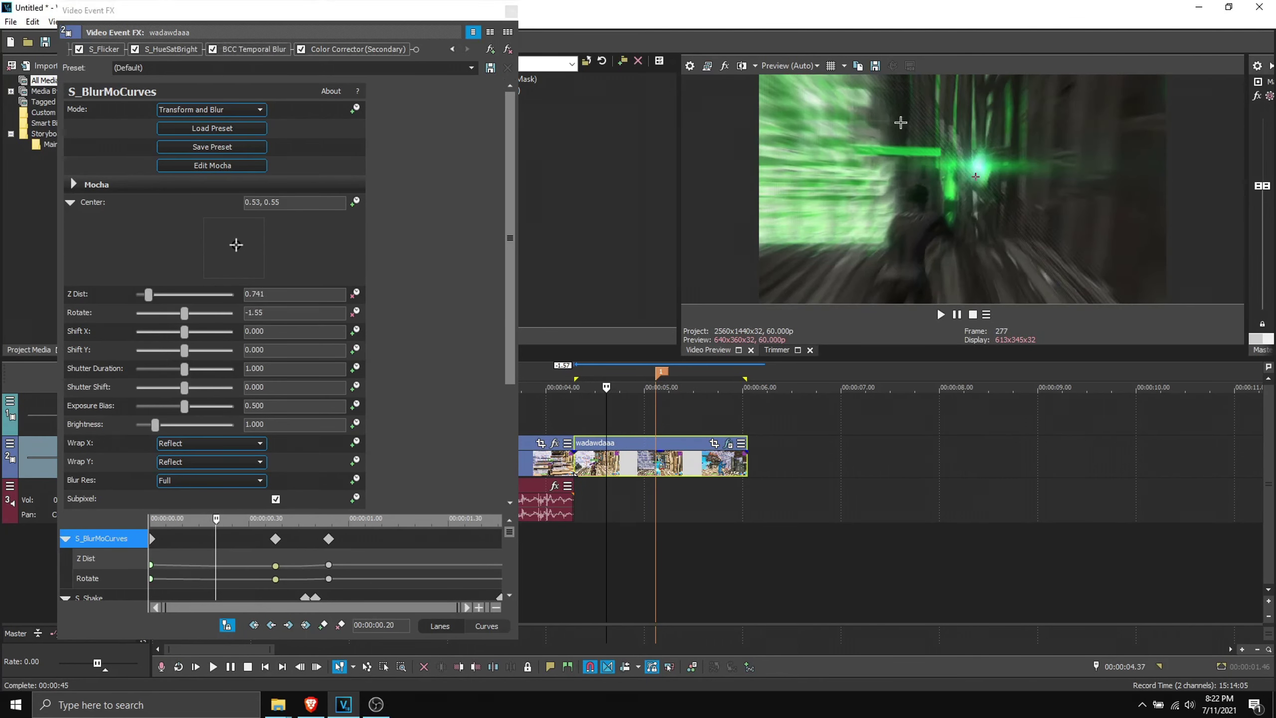
# Return to the start of the wadawdaaa clip and step forward through the glow and impact frames to examine the temporal blur.
pyautogui.press('Left')
pyautogui.press('Left')
pyautogui.press('Left')
pyautogui.press('Left')
pyautogui.press('Left')
pyautogui.press('Left')
pyautogui.press('Left')
pyautogui.press('Left')
pyautogui.press('Left')
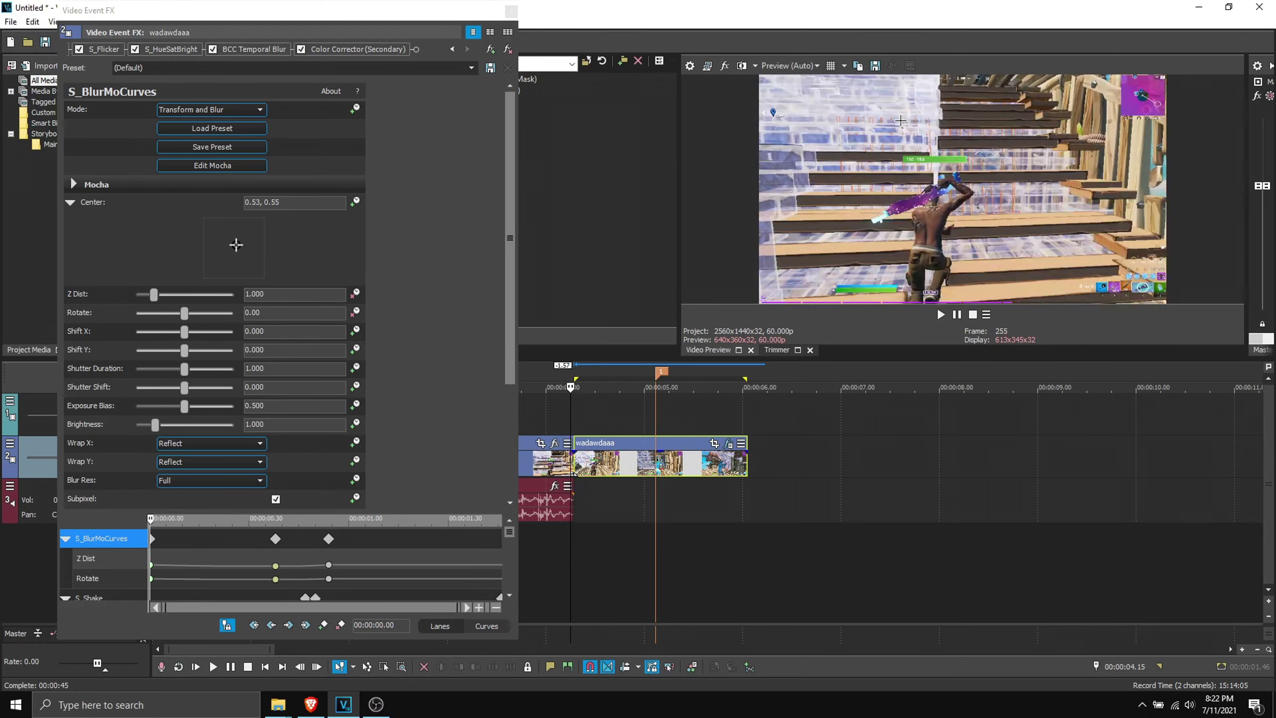
pyautogui.press('Right')
pyautogui.press('Right')
pyautogui.press('Right')
pyautogui.press('Right')
pyautogui.press('Right')
pyautogui.press('Right')
pyautogui.press('Right')
pyautogui.press('Right')
pyautogui.press('Right')
pyautogui.press('Right')
pyautogui.press('Right')
pyautogui.press('Right')
pyautogui.press('Right')
pyautogui.press('Right')
pyautogui.press('Right')
pyautogui.press('Right')
pyautogui.press('Right')
pyautogui.press('Right')
pyautogui.press('Right')
pyautogui.press('Right')
pyautogui.press('Right')
pyautogui.press('Right')
pyautogui.press('Right')
pyautogui.press('Right')
pyautogui.press('Right')
pyautogui.press('Right')
pyautogui.press('Right')
pyautogui.press('Right')
pyautogui.press('Right')
pyautogui.press('Right')
pyautogui.press('Right')
pyautogui.press('Right')
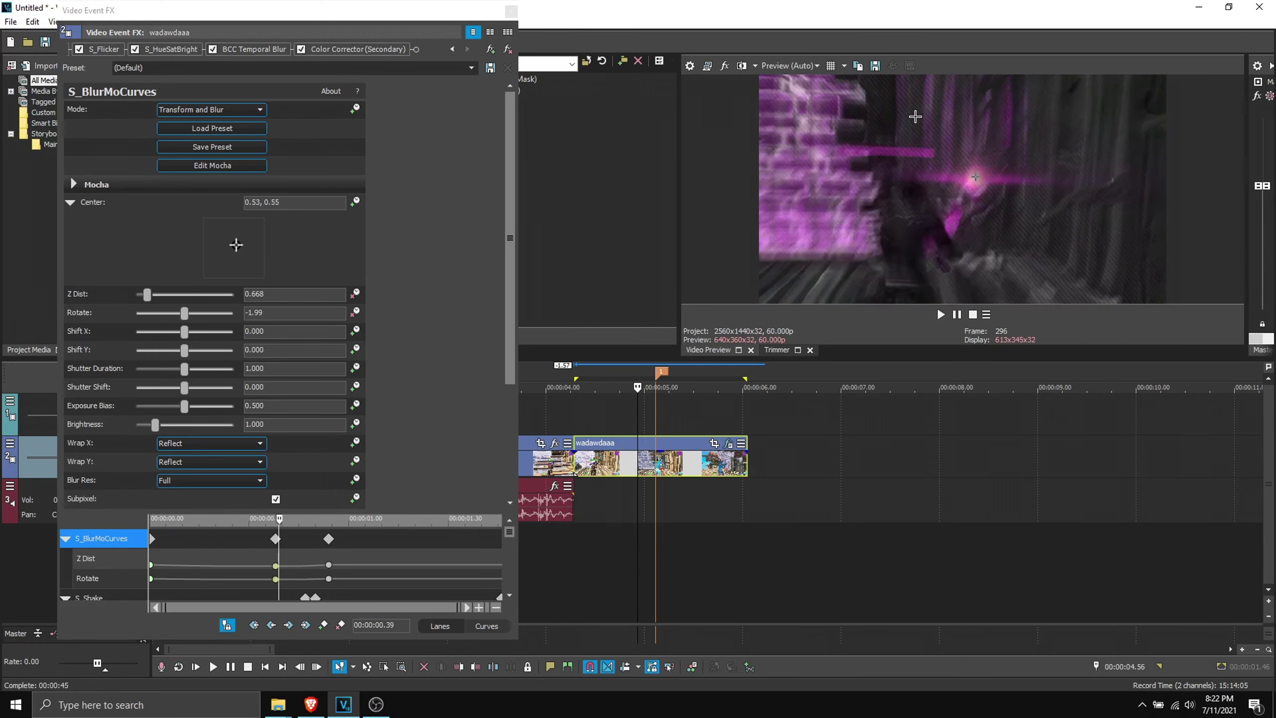
pyautogui.press('Right')
pyautogui.press('Right')
pyautogui.press('Right')
pyautogui.press('Right')
pyautogui.press('Right')
pyautogui.press('Right')
pyautogui.press('Right')
pyautogui.press('Right')
pyautogui.rightClick(916, 118)
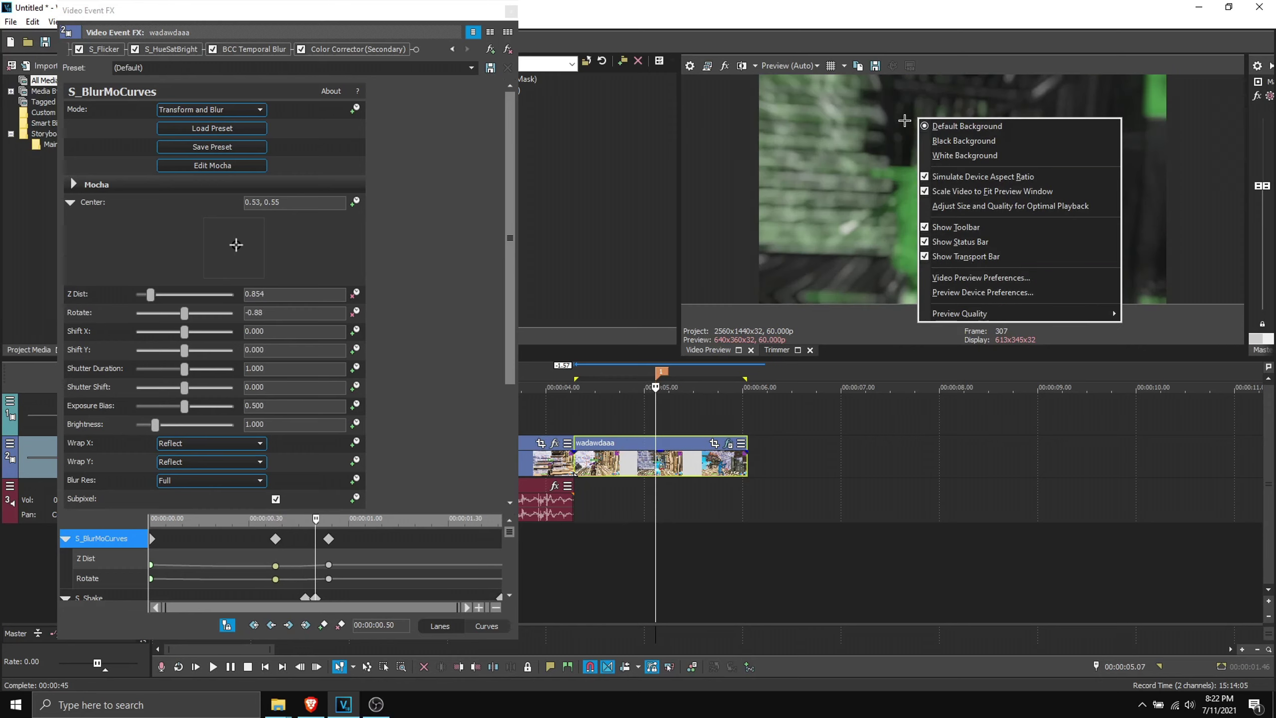
pyautogui.click(869, 144)
# Step past the impact and back to the early green glow frames to compare the blur across the clip.
pyautogui.press('Right')
pyautogui.press('Right')
pyautogui.press('Right')
pyautogui.press('Right')
pyautogui.press('Right')
pyautogui.press('Right')
pyautogui.press('Left')
pyautogui.press('Left')
pyautogui.press('Left')
pyautogui.press('Left')
pyautogui.press('Left')
pyautogui.press('Left')
pyautogui.press('Left')
pyautogui.press('Left')
pyautogui.press('Left')
pyautogui.press('Left')
pyautogui.press('Left')
pyautogui.press('Left')
pyautogui.press('Left')
pyautogui.press('Left')
pyautogui.press('Left')
pyautogui.press('Left')
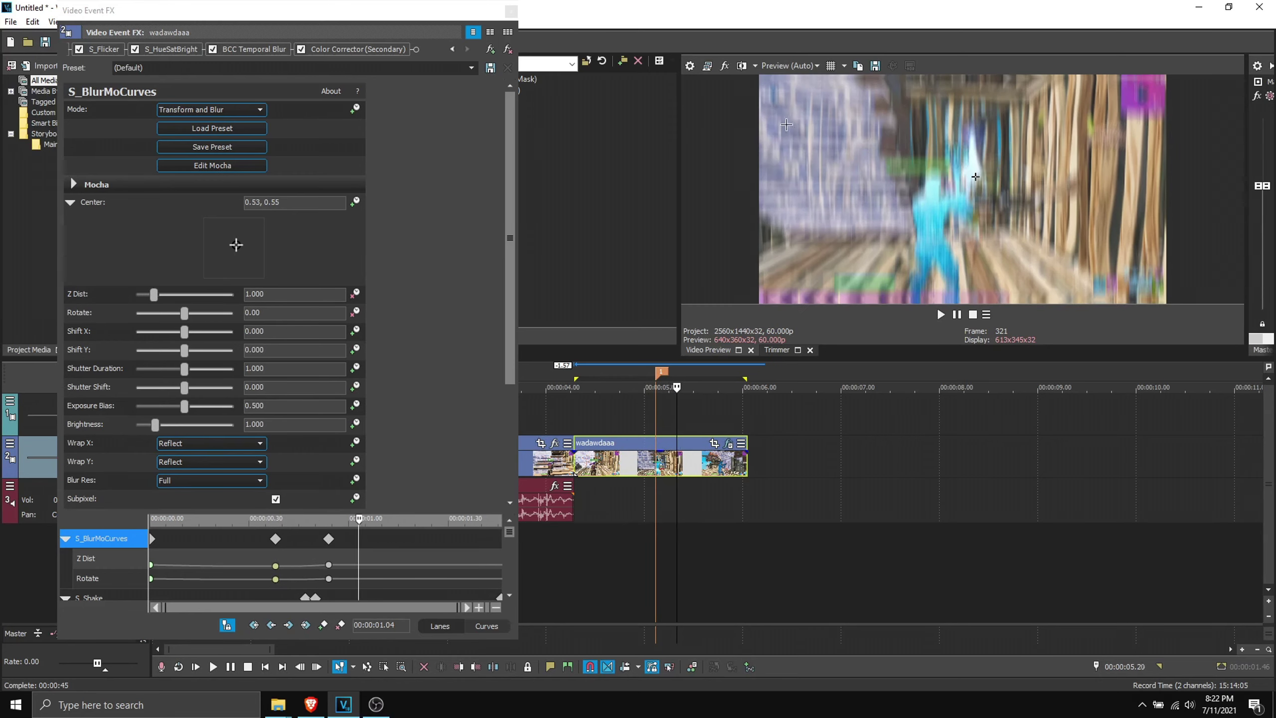
pyautogui.press('Left')
pyautogui.press('Left')
pyautogui.press('Left')
pyautogui.press('Left')
pyautogui.press('Left')
pyautogui.press('Left')
pyautogui.press('Left')
pyautogui.press('Left')
pyautogui.press('Left')
pyautogui.press('Left')
pyautogui.press('Left')
pyautogui.press('Left')
pyautogui.press('Left')
pyautogui.press('Left')
pyautogui.press('Left')
pyautogui.press('Left')
# Disable the BCC Temporal Blur effect on the wadawdaaa clip and close its effects window.
pyautogui.click(213, 49)
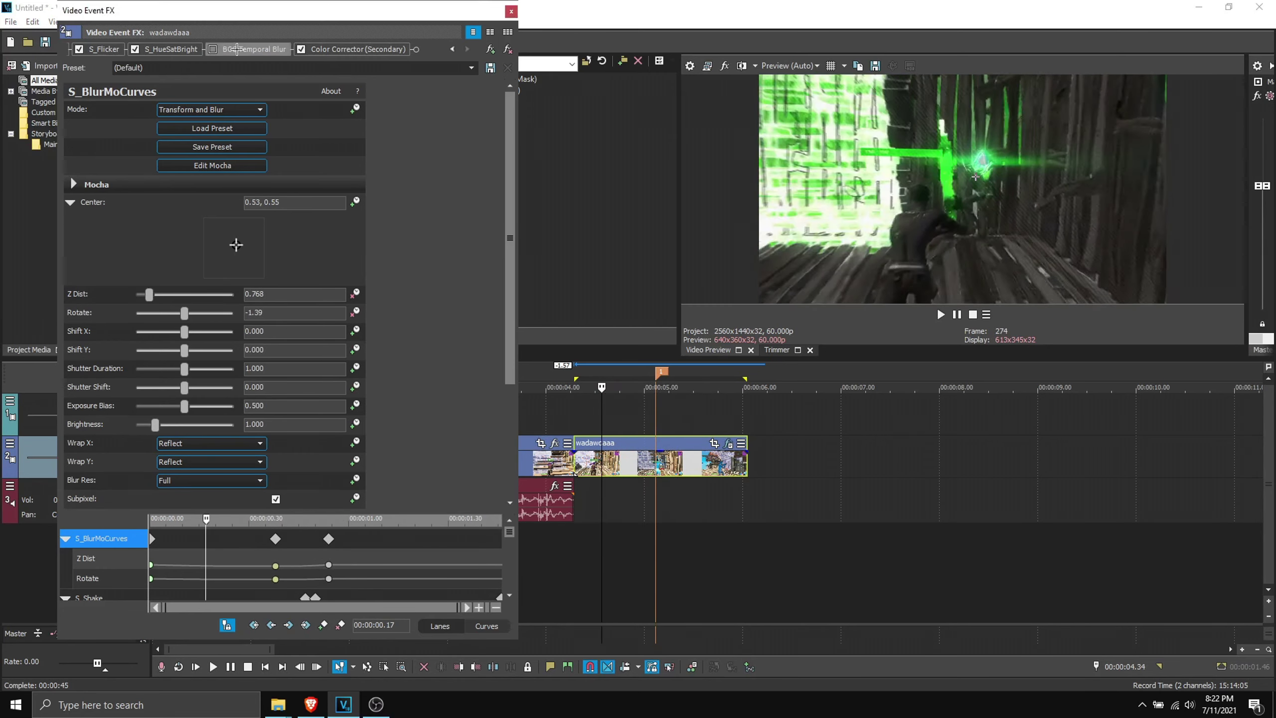
pyautogui.click(511, 11)
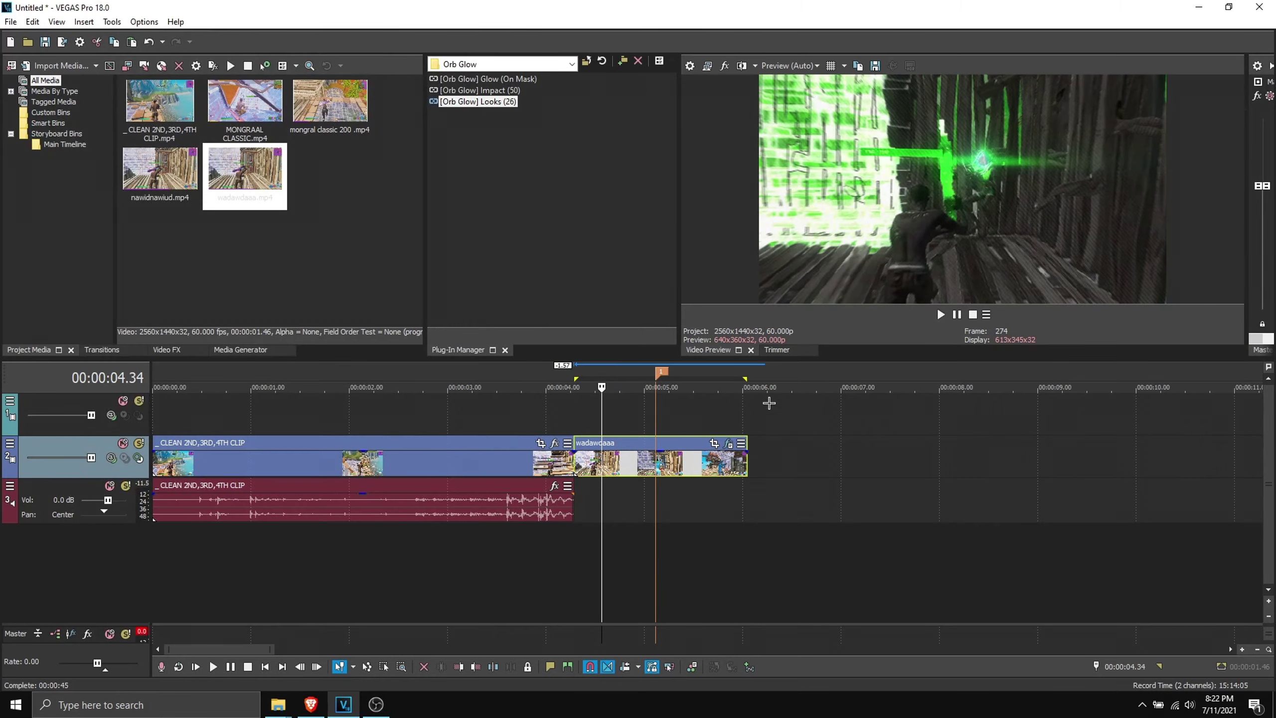
# Select the time range from 00:00:03.58 to just past the wadawdaaa clip's end and play it to review the finished effect.
pyautogui.moveTo(779, 403); pyautogui.dragTo(543, 400)
pyautogui.press('space')
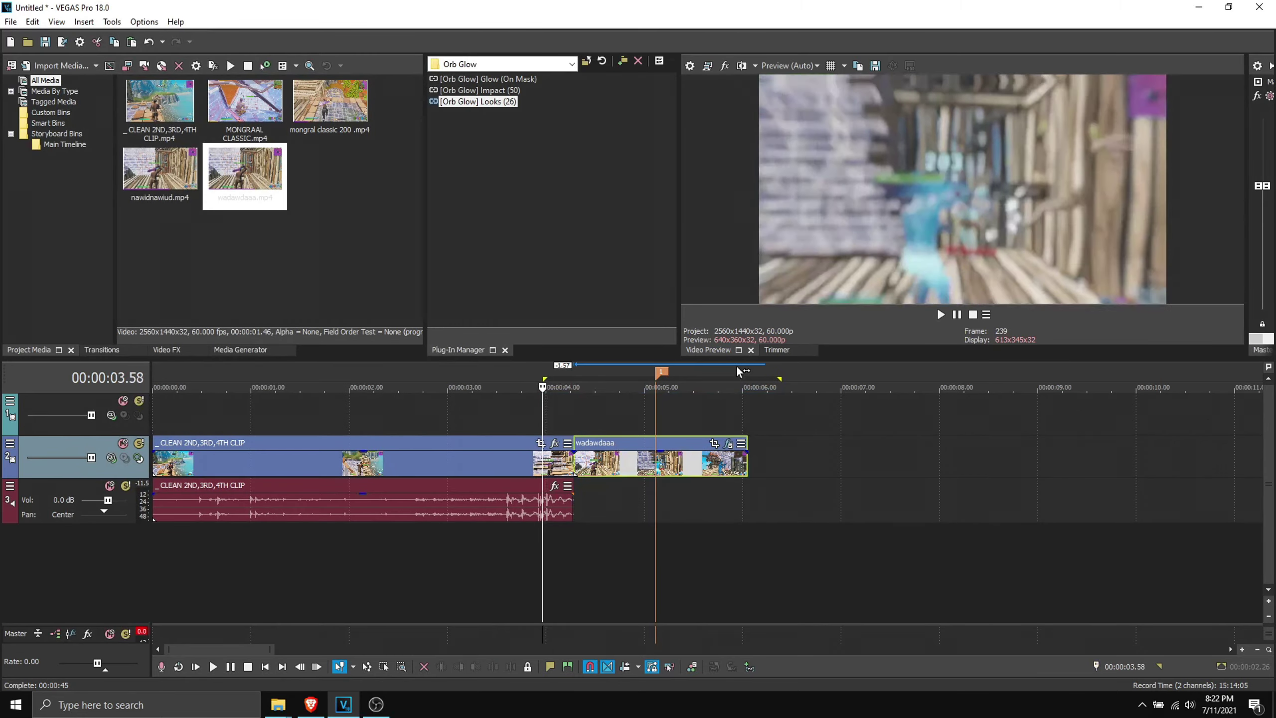
pyautogui.click(942, 314)
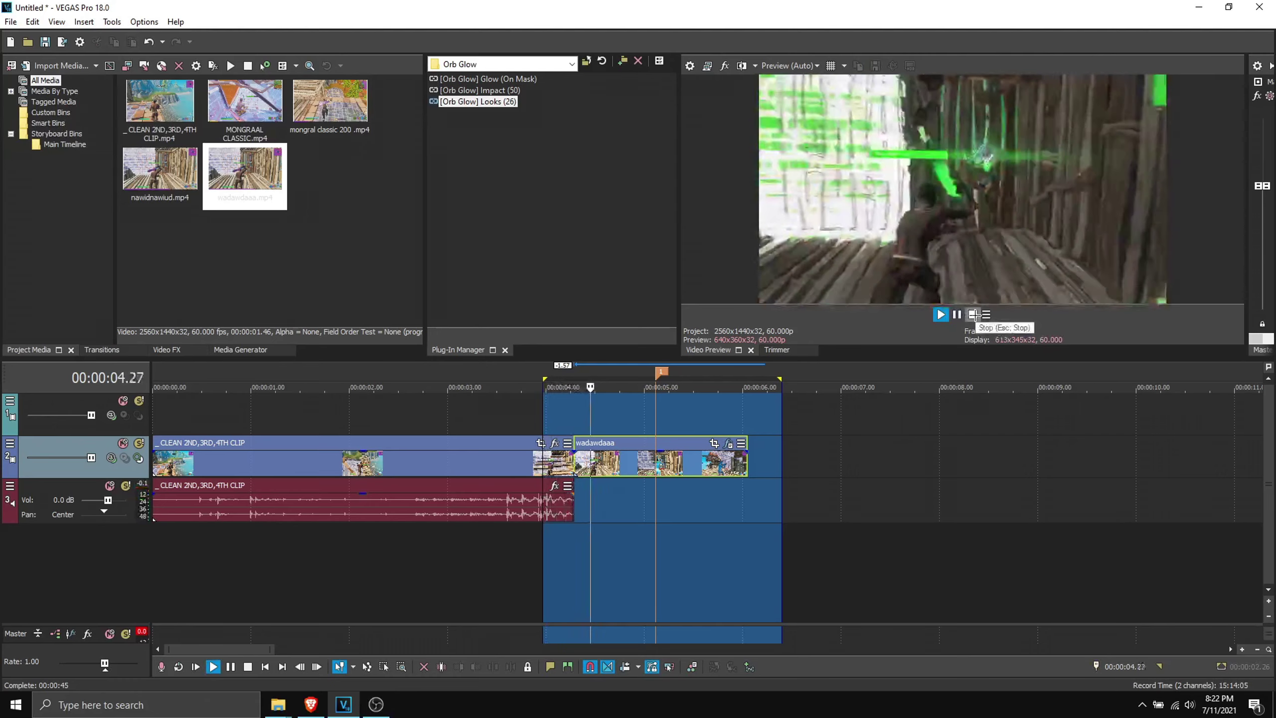
pyautogui.click(956, 315)
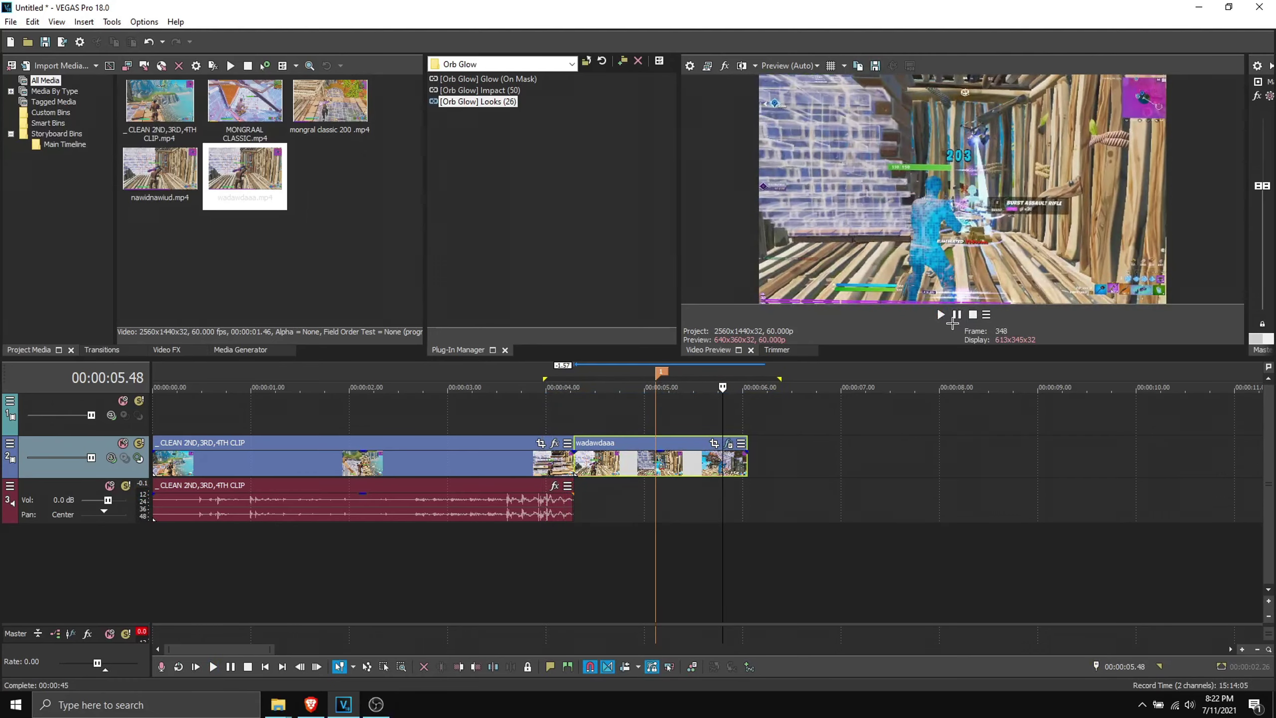
pyautogui.click(655, 503)
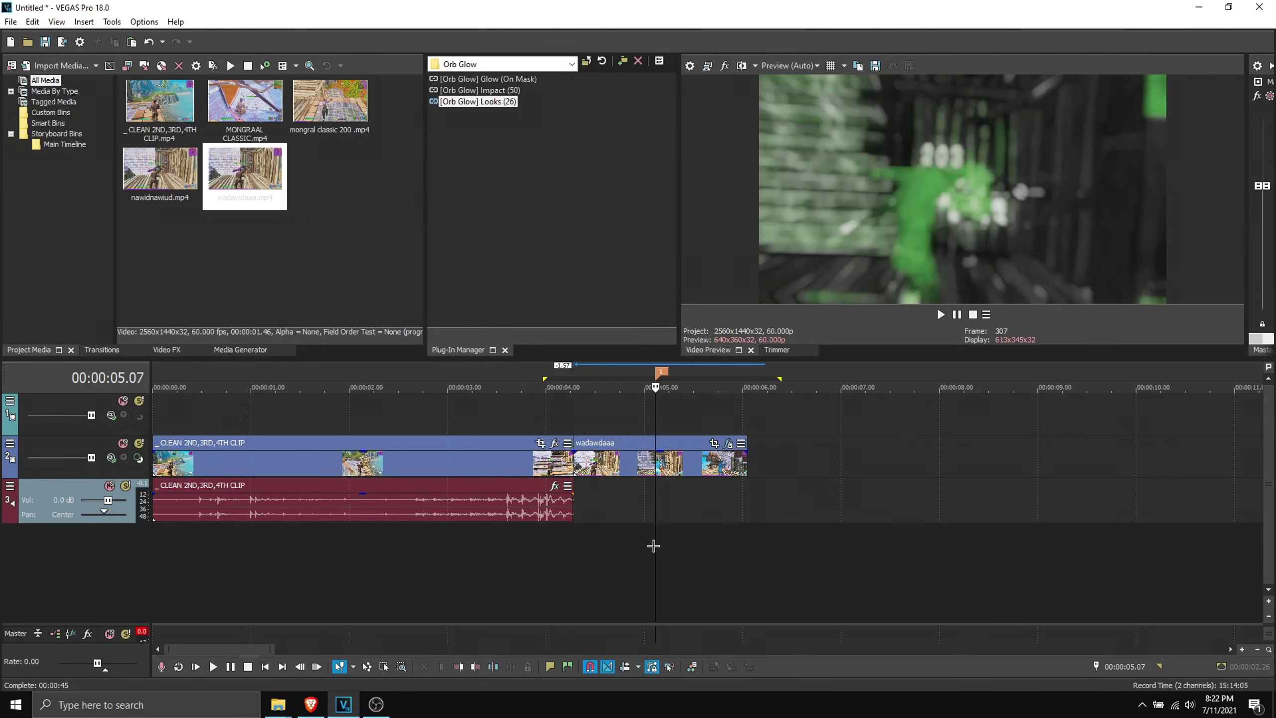
pyautogui.scroll(-3, 632, 517)
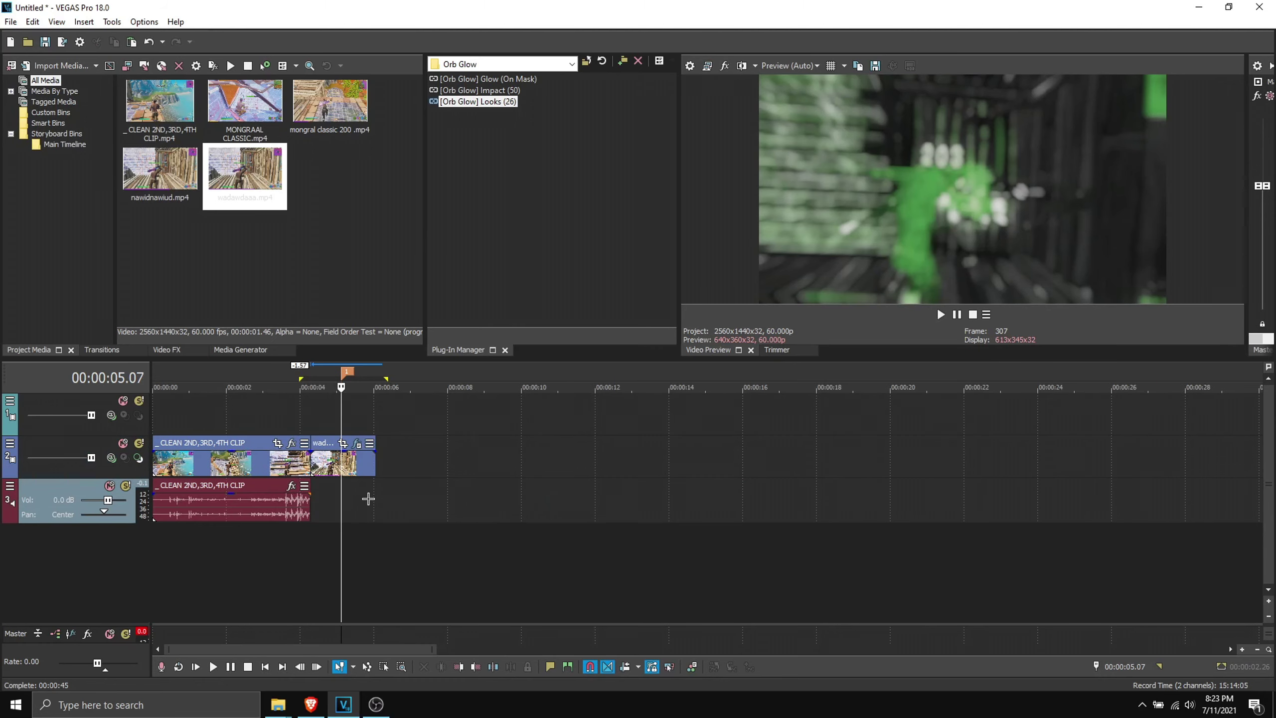
pyautogui.click(386, 425)
pyautogui.click(440, 430)
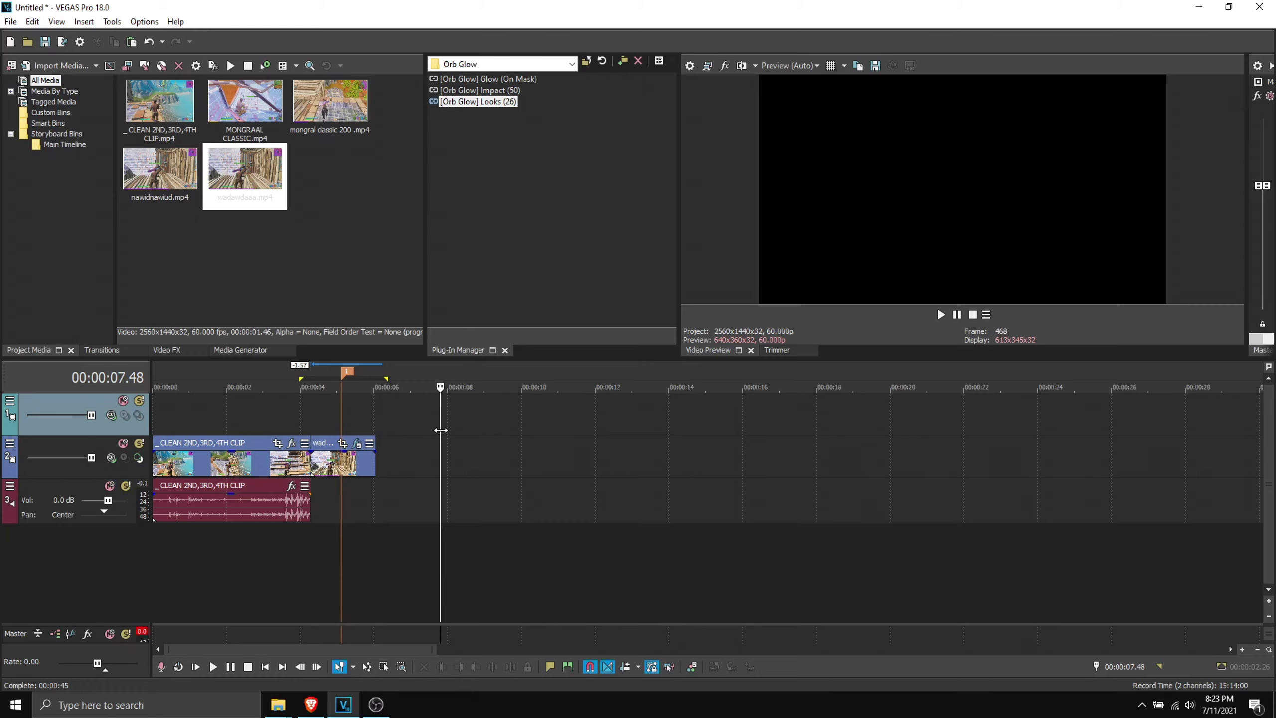
pyautogui.press('1')
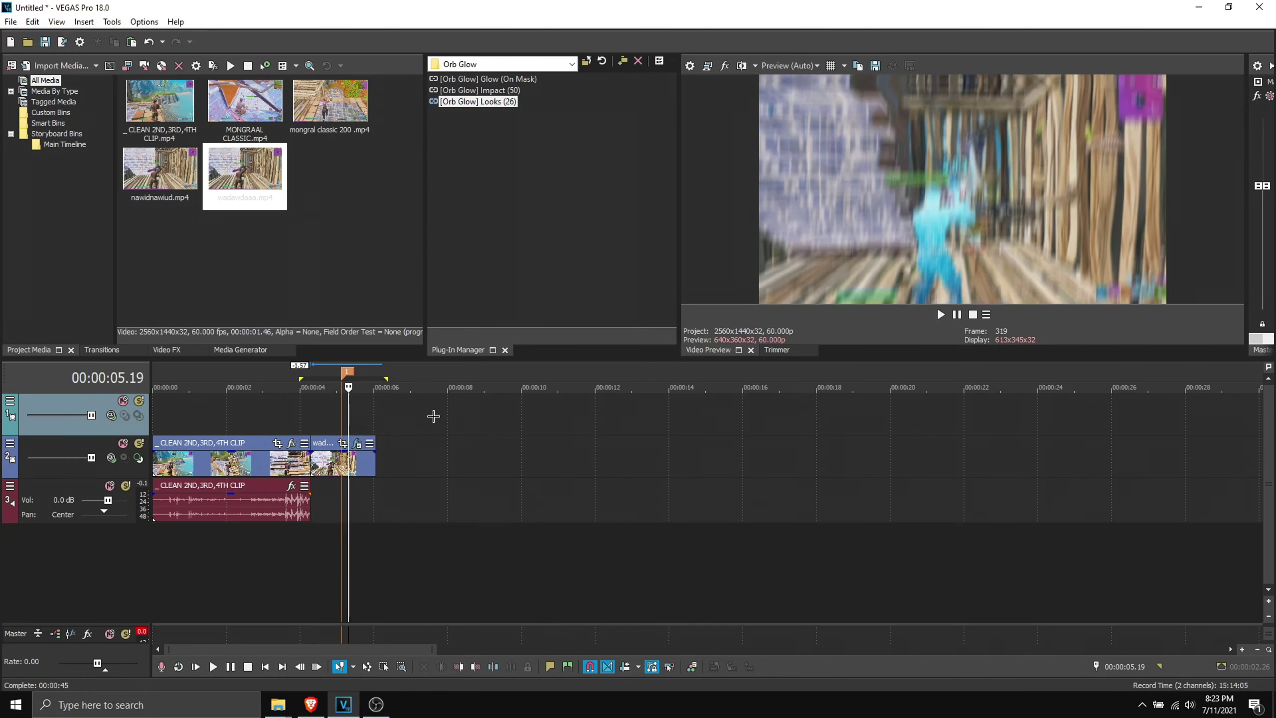